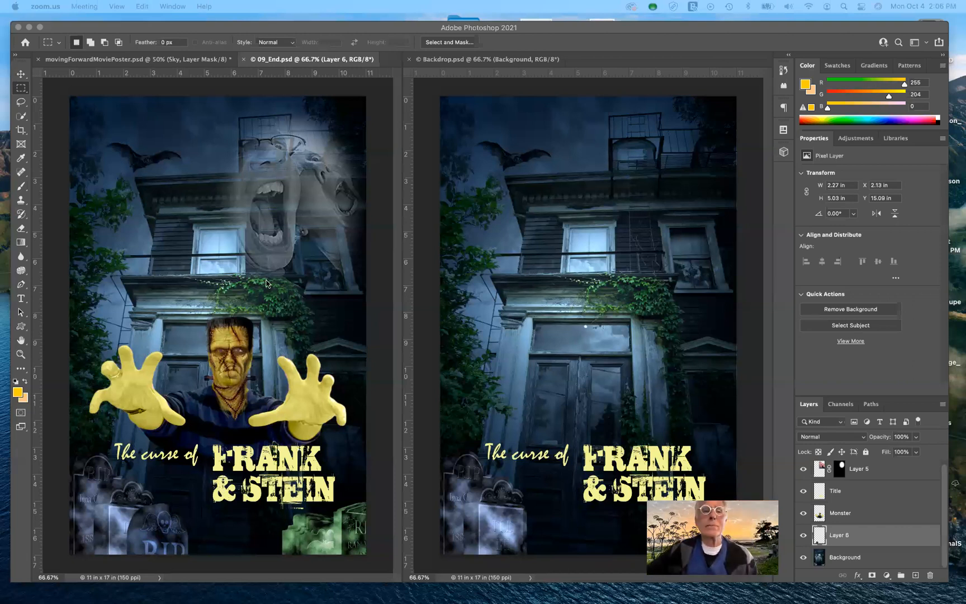
# - Switch to the movingForwardMoviePoster document and hide the guides
pyautogui.click(188, 60)
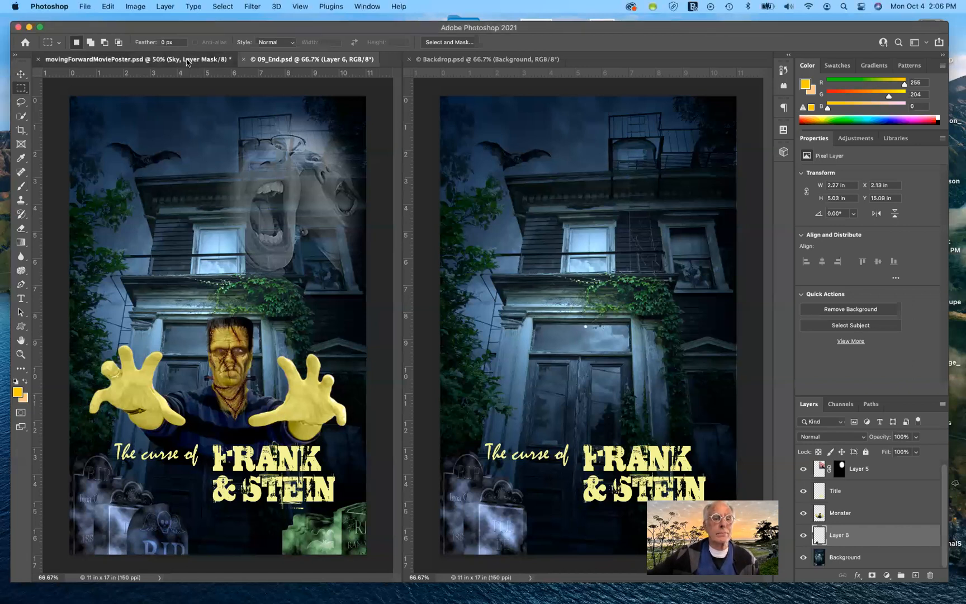
pyautogui.click(188, 61)
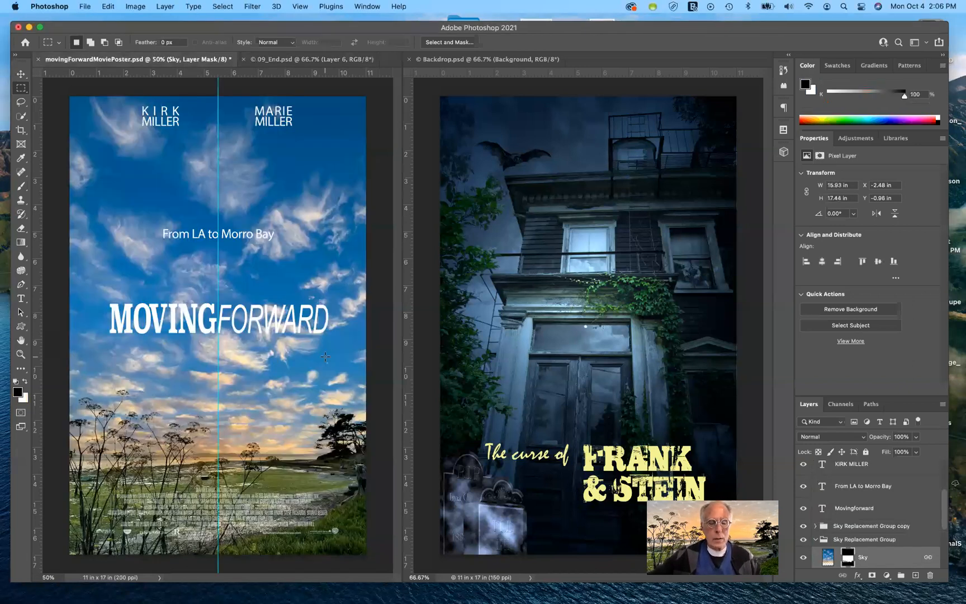
pyautogui.press('super+semicolon')
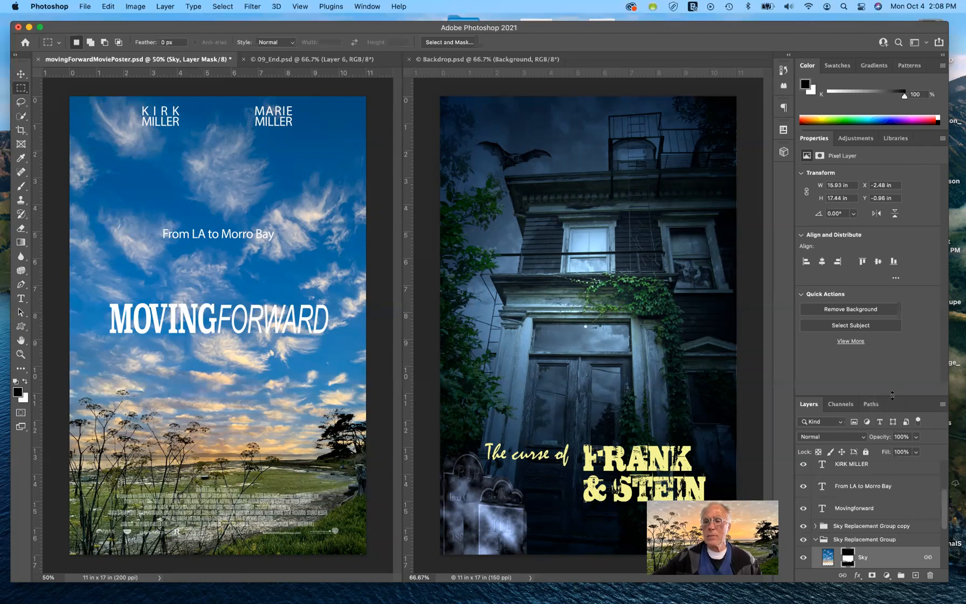
# - Enlarge the Layers panel and toggle visibility of the Sky Replacement Group copy and its sky layers
pyautogui.moveTo(892, 396); pyautogui.dragTo(885, 280)
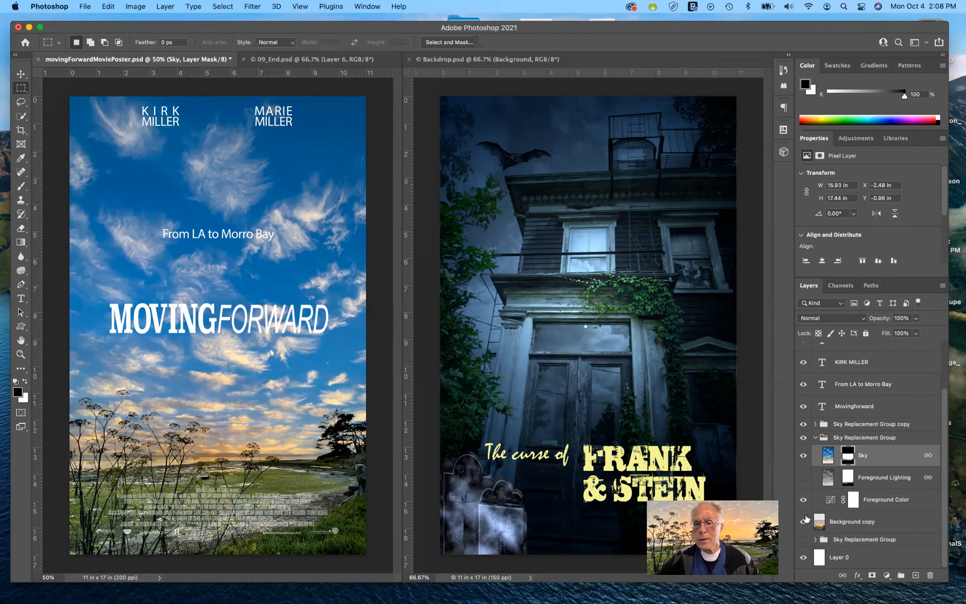
pyautogui.click(804, 456)
pyautogui.click(803, 455)
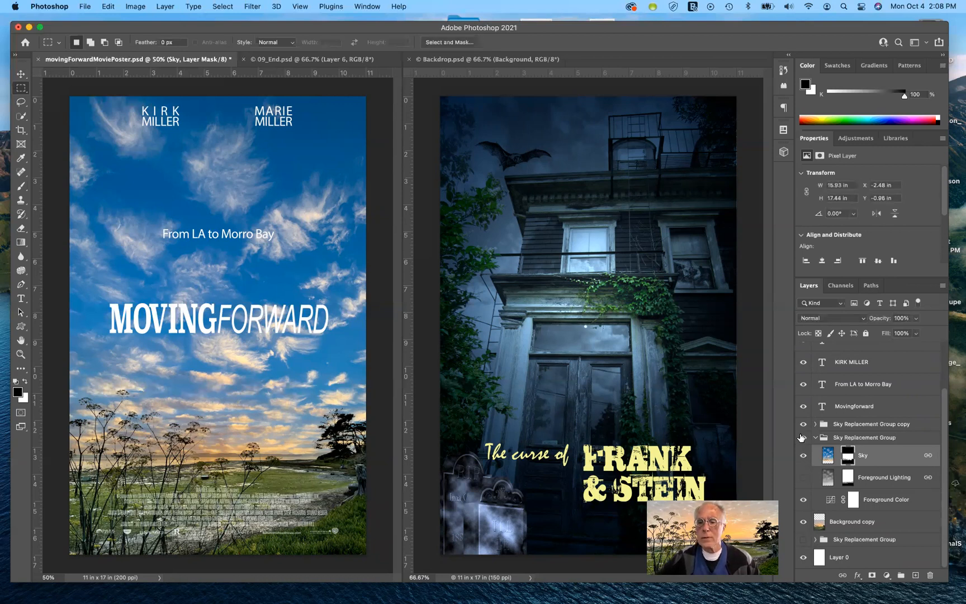
pyautogui.click(800, 438)
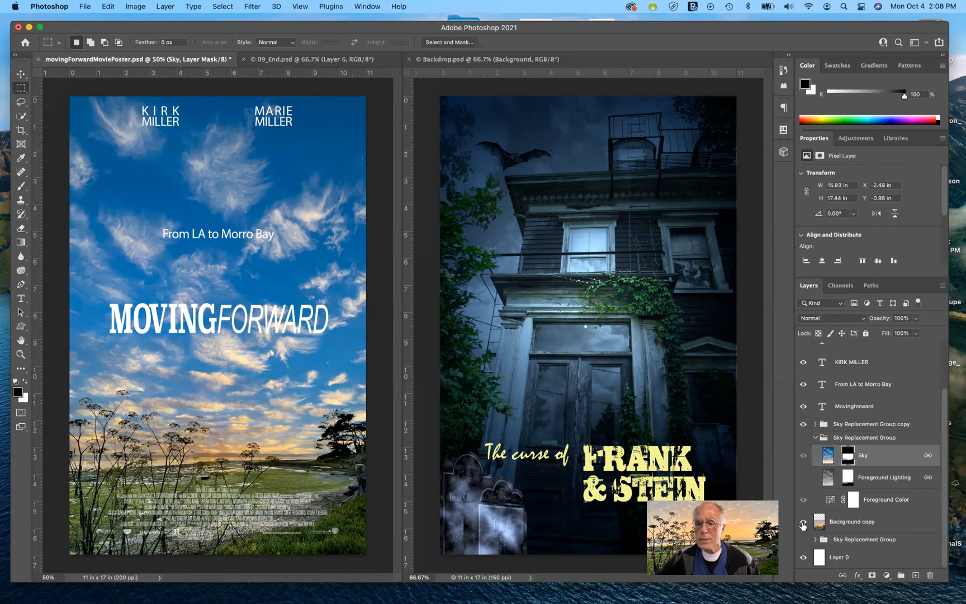
pyautogui.click(803, 425)
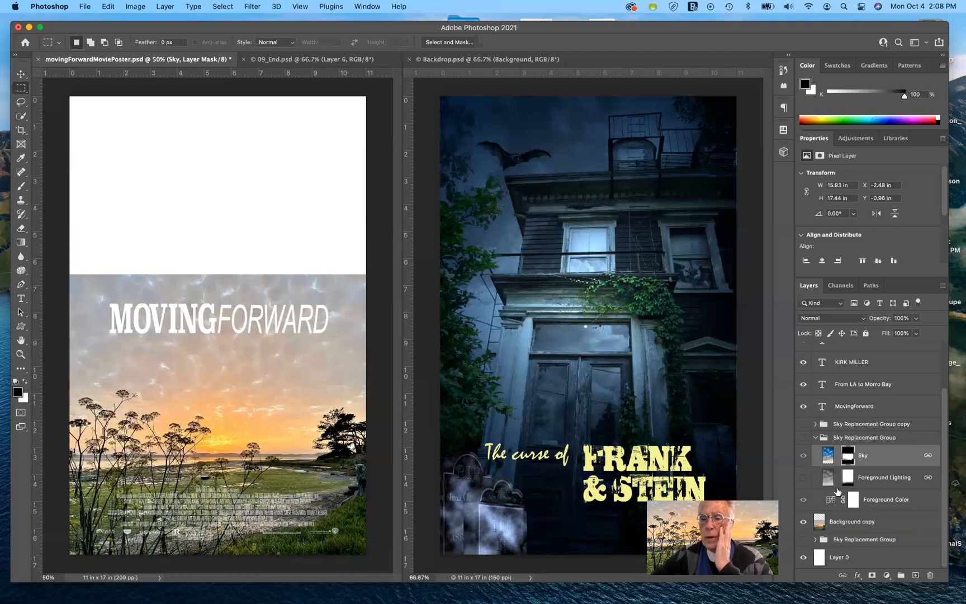
pyautogui.click(804, 456)
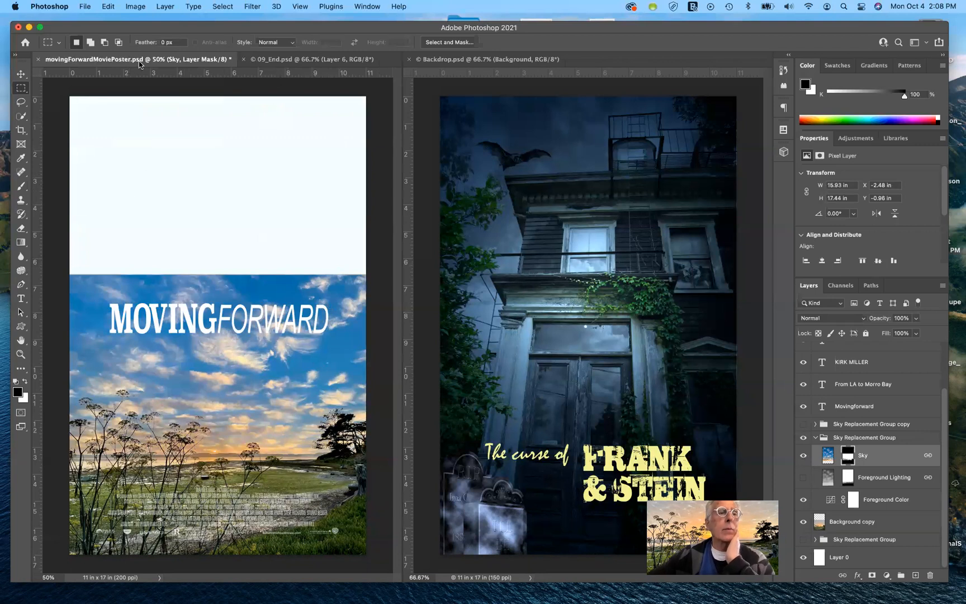
# - Open Sky Replacement, browse its sky presets and cancel the dialog
pyautogui.click(109, 7)
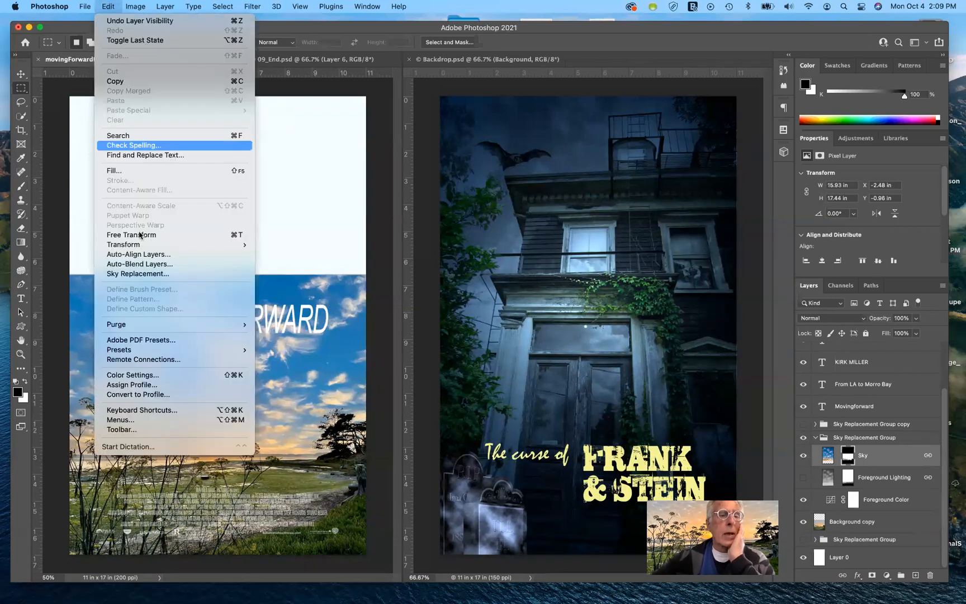
pyautogui.click(156, 280)
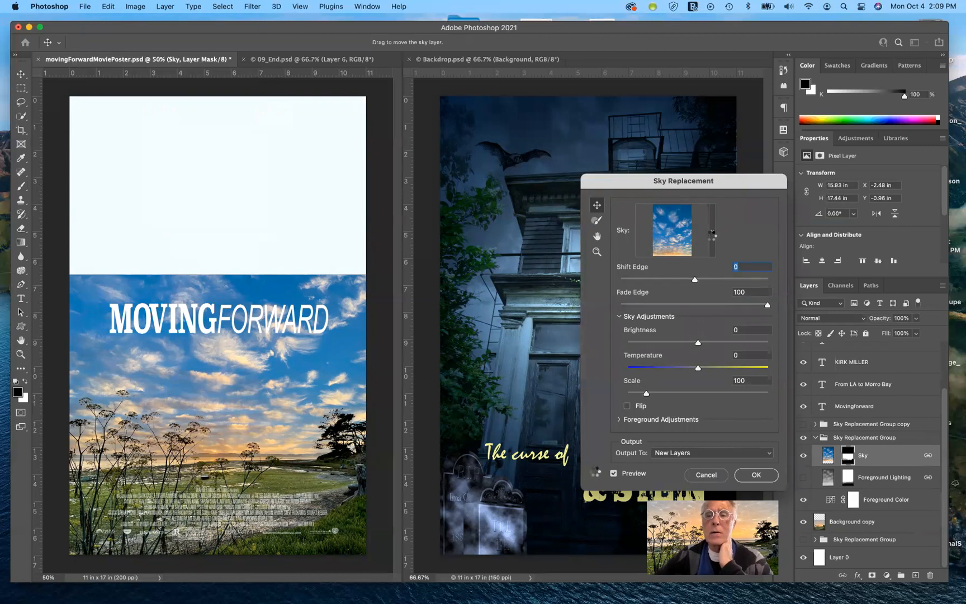
pyautogui.click(708, 235)
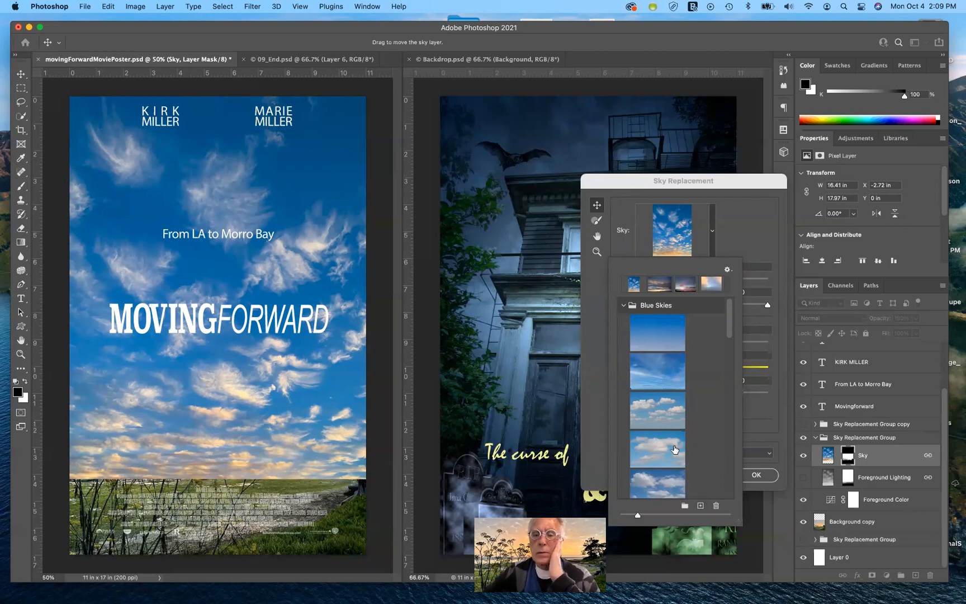
pyautogui.scroll(-2, 675, 449)
pyautogui.scroll(-5, 674, 447)
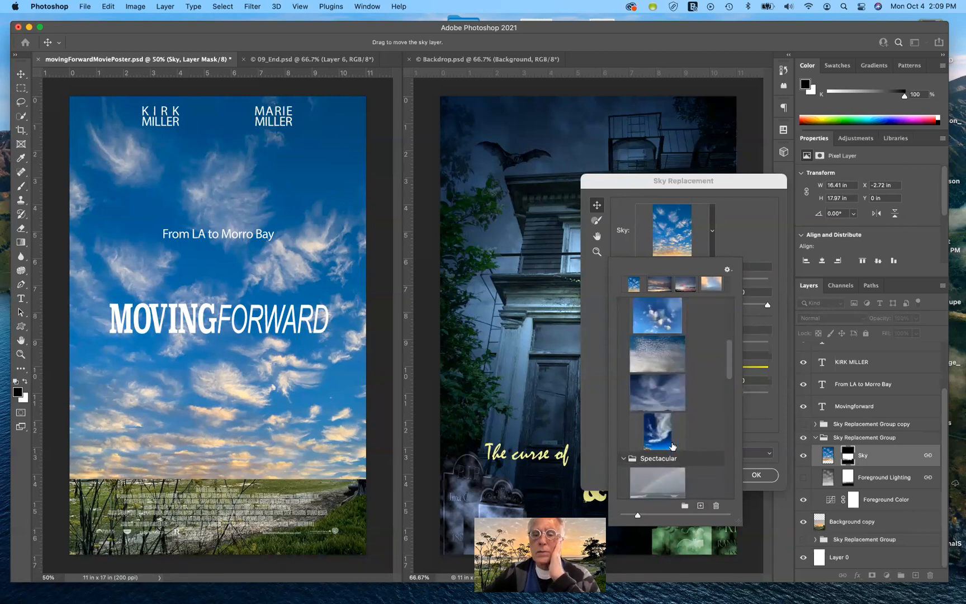
pyautogui.scroll(-4, 671, 445)
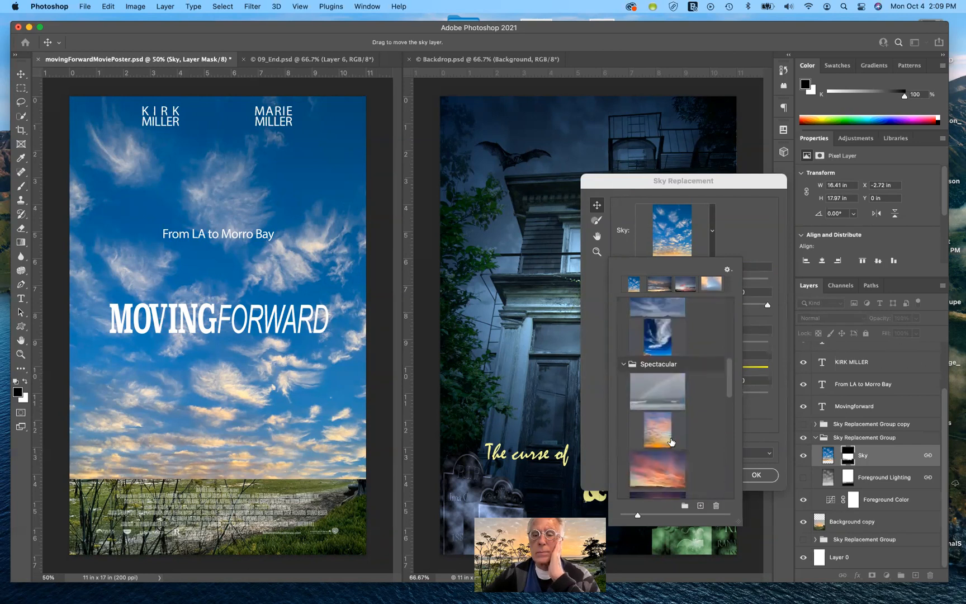
pyautogui.scroll(-4, 683, 425)
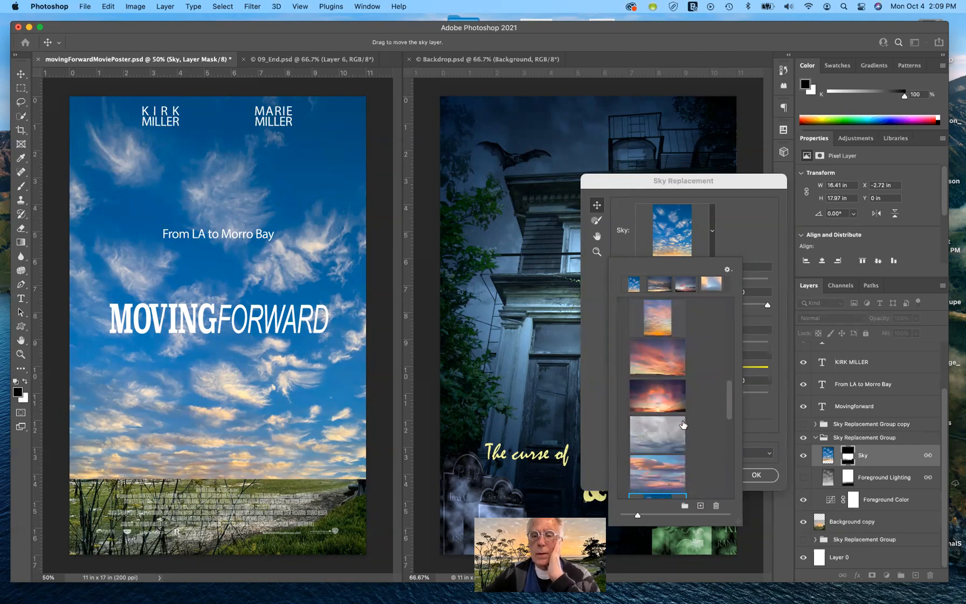
pyautogui.scroll(-5, 683, 424)
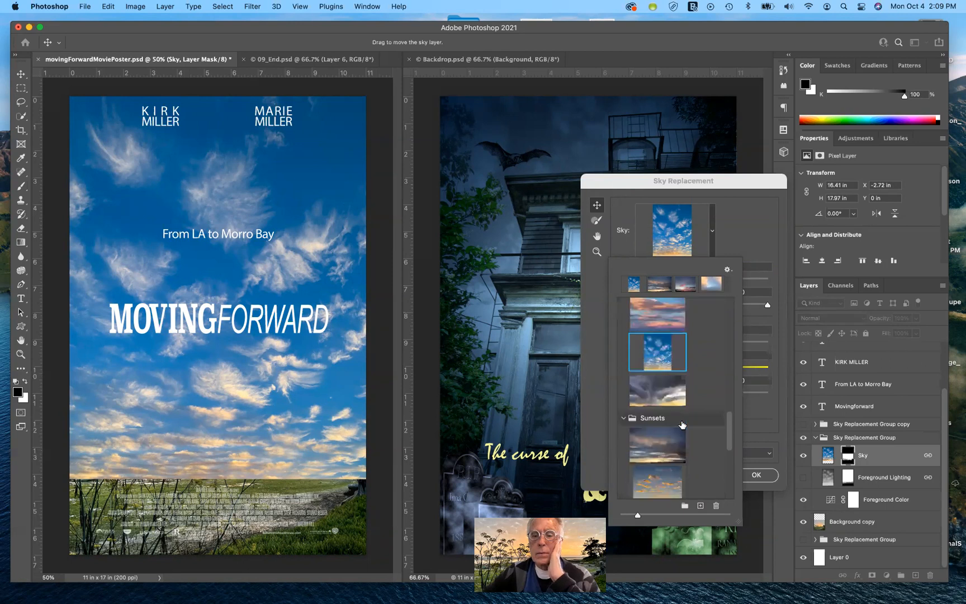
pyautogui.scroll(-4, 681, 425)
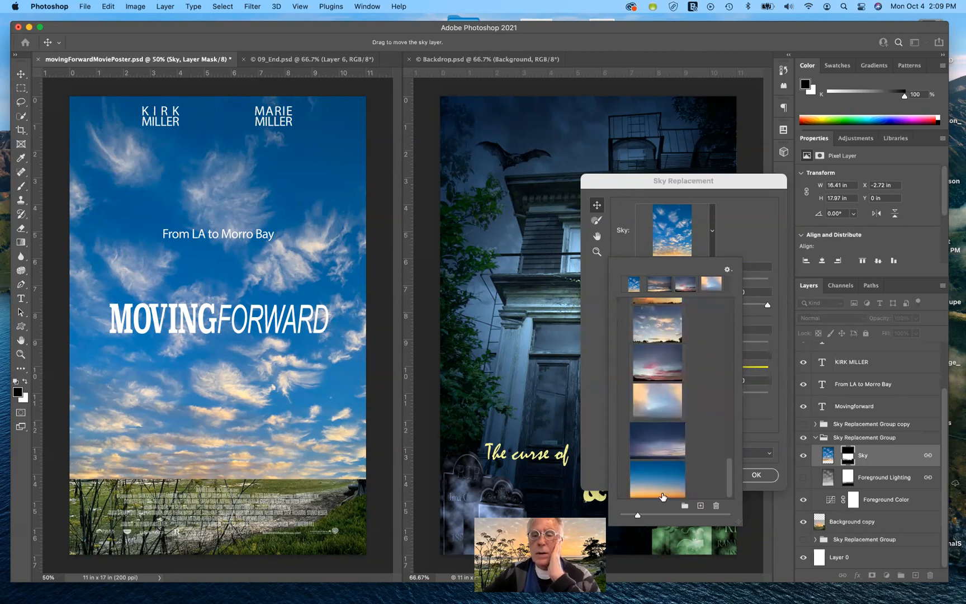
pyautogui.scroll(4, 662, 495)
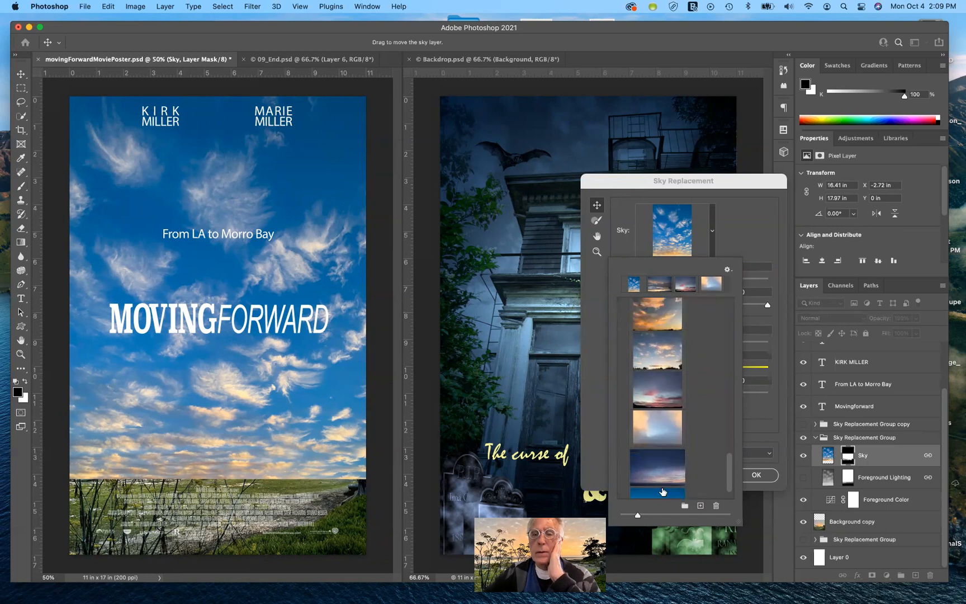
pyautogui.click(745, 227)
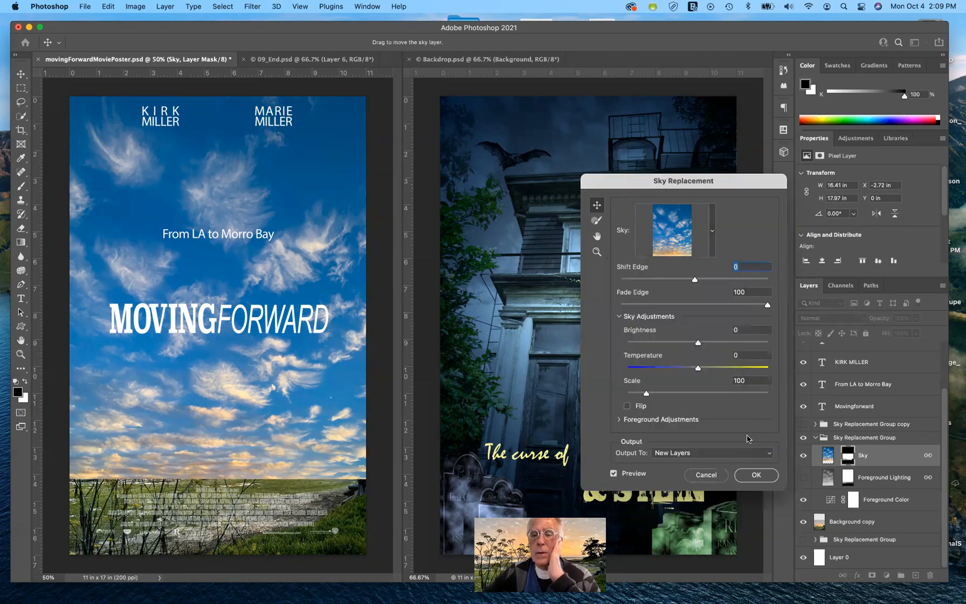
pyautogui.click(706, 476)
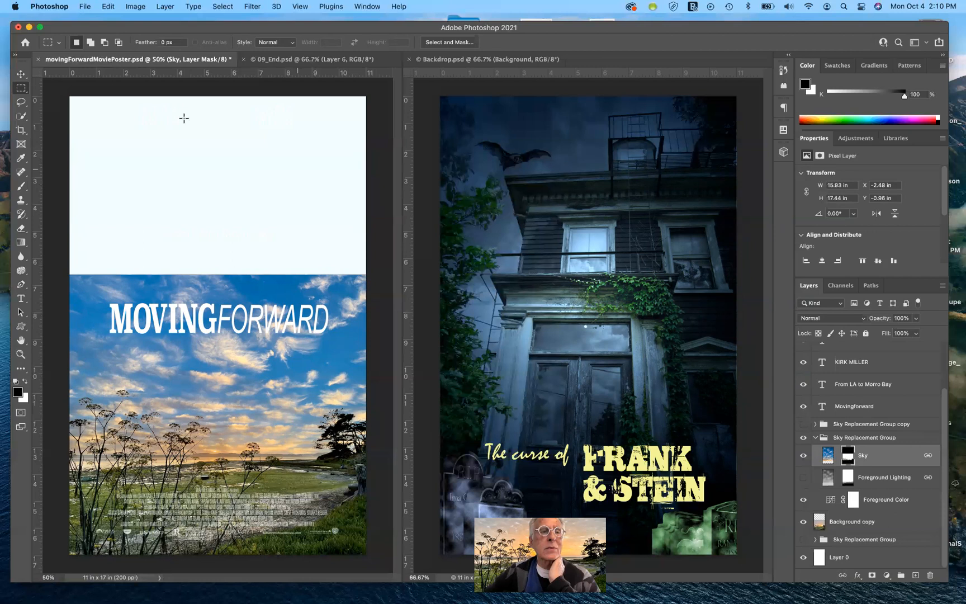
# - Reveal the sky in the poster's upper portion by filling a rectangular selection on the Sky layer mask with white
pyautogui.moveTo(65, 89); pyautogui.dragTo(64, 197)
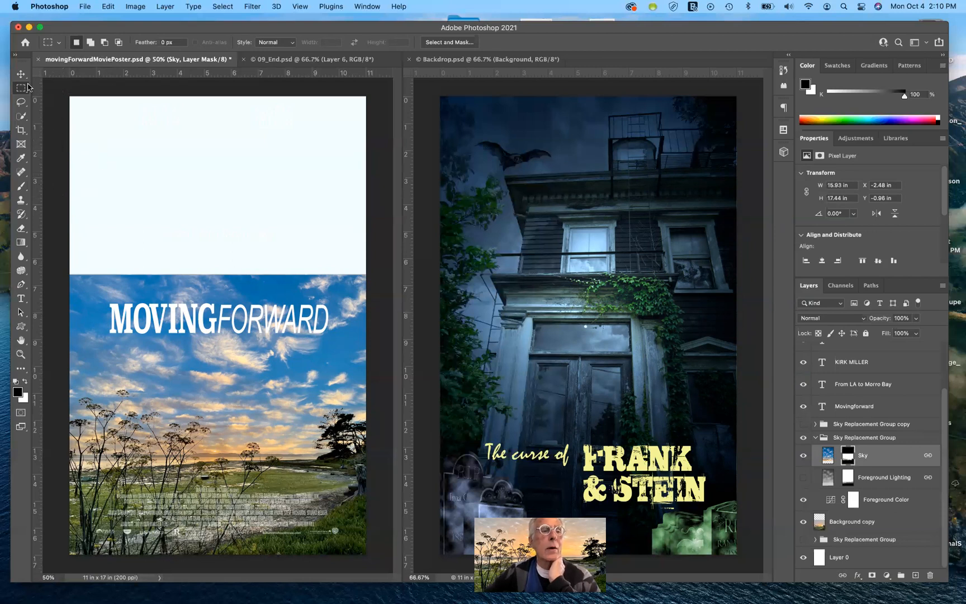
pyautogui.click(464, 218)
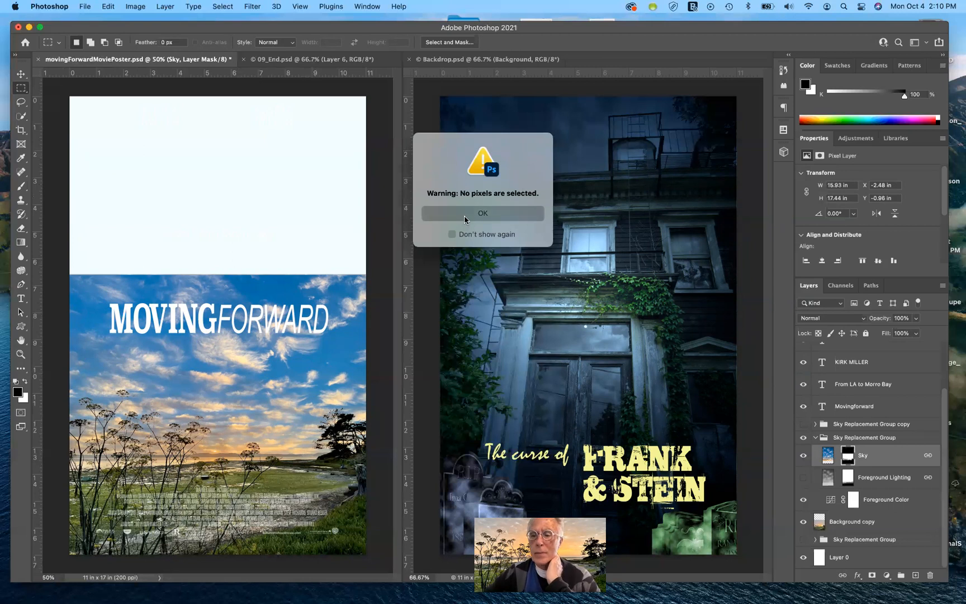
pyautogui.click(845, 458)
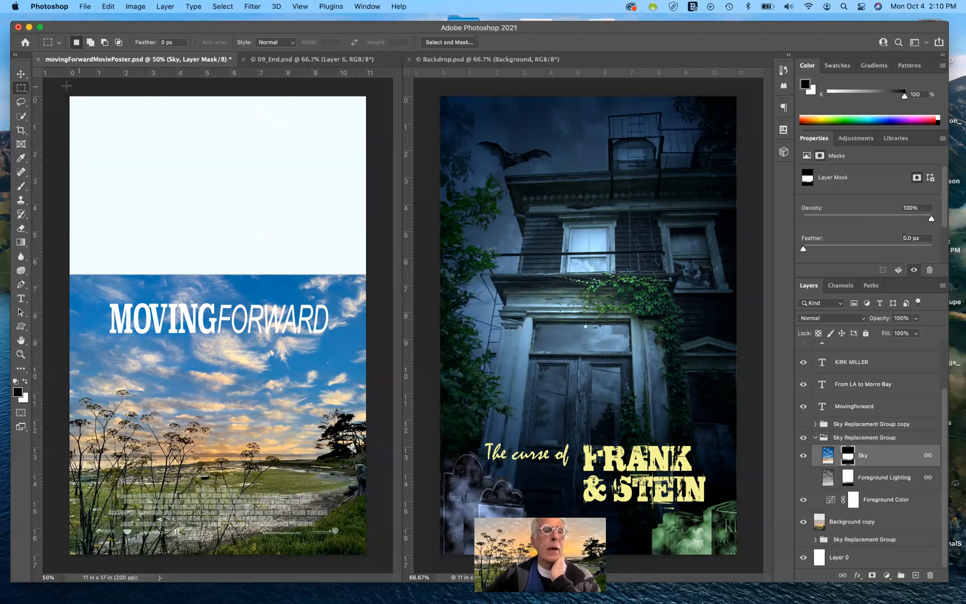
pyautogui.moveTo(60, 95); pyautogui.dragTo(385, 287)
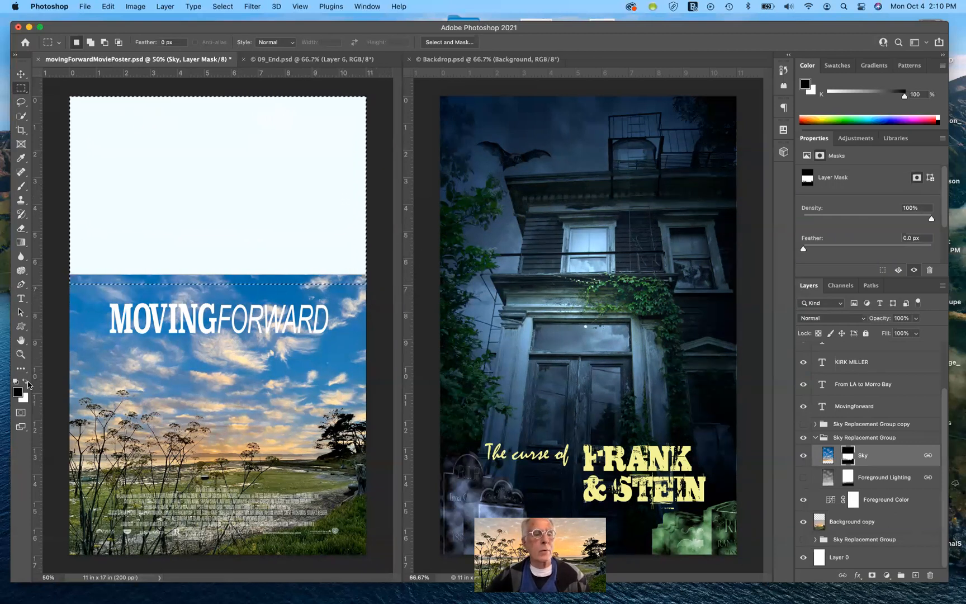
pyautogui.click(25, 383)
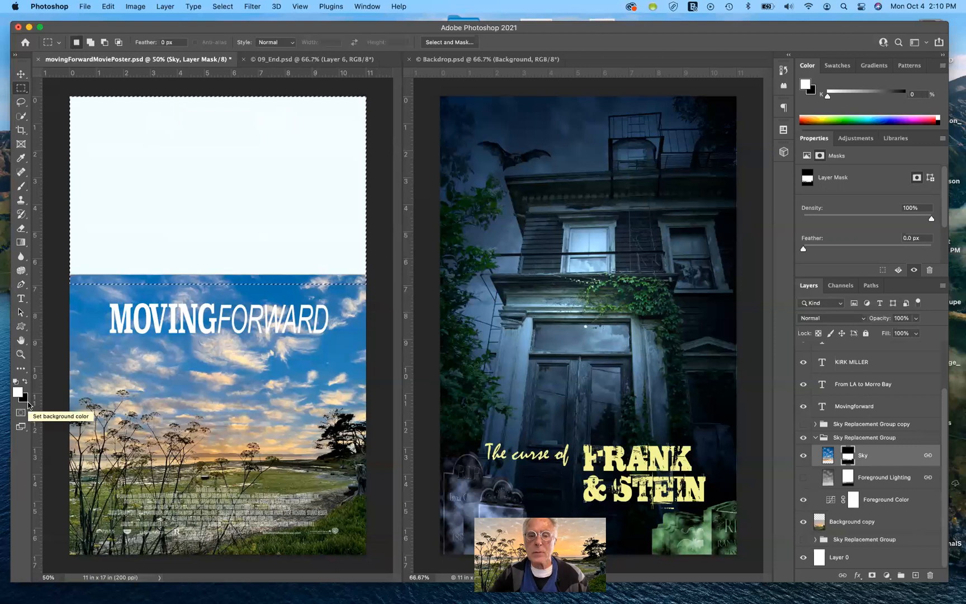
pyautogui.hotkey('alt', 'BackSpace')
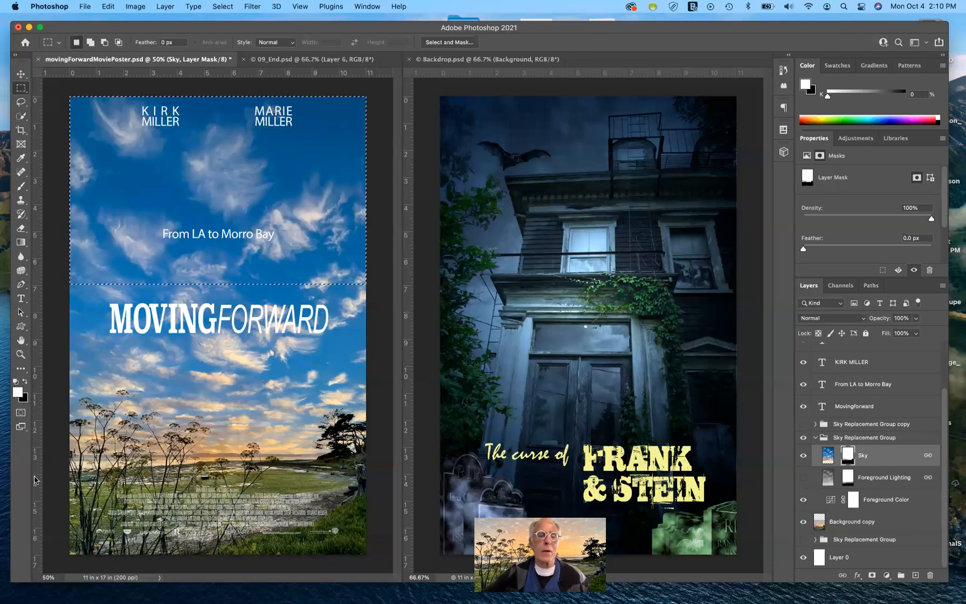
pyautogui.press('super+d')
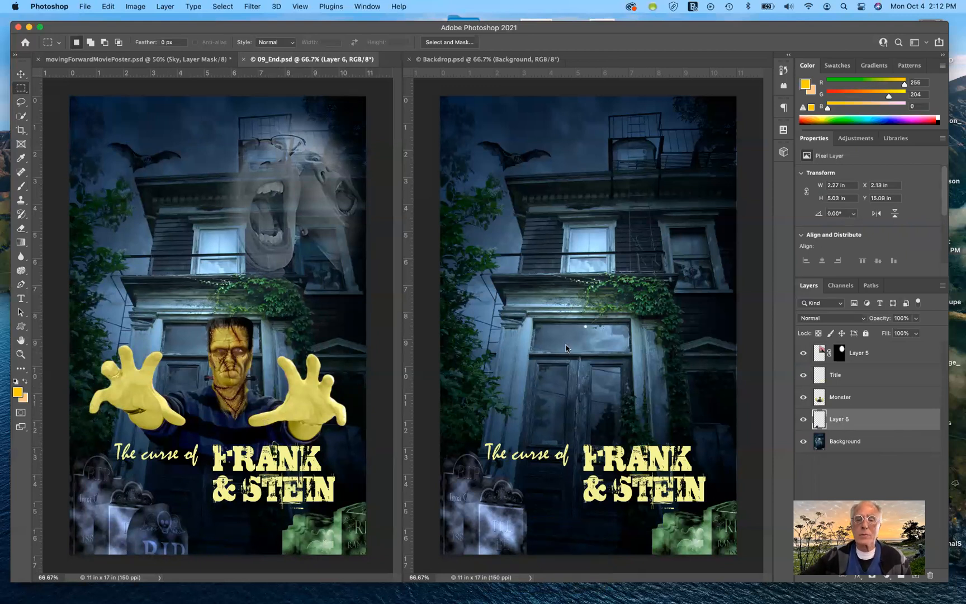
# - Switch to the Backdrop document and toggle the Title layer's visibility to compare the posters
pyautogui.click(596, 342)
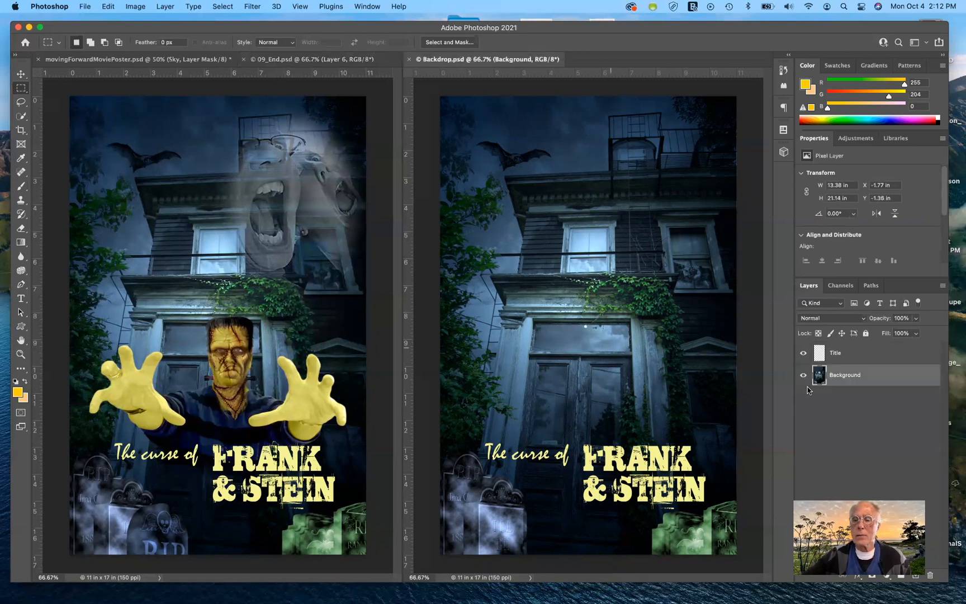
pyautogui.click(804, 353)
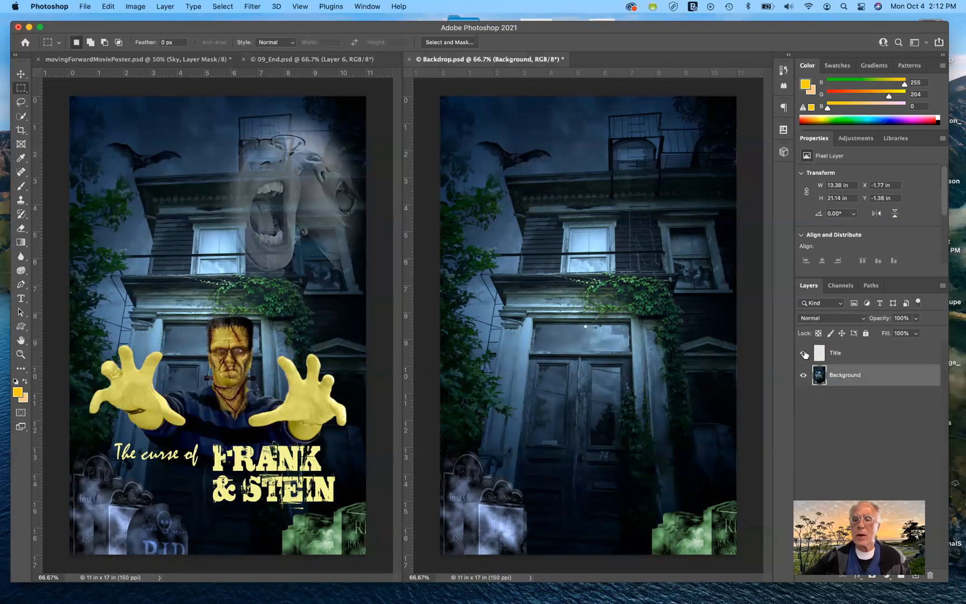
pyautogui.click(805, 353)
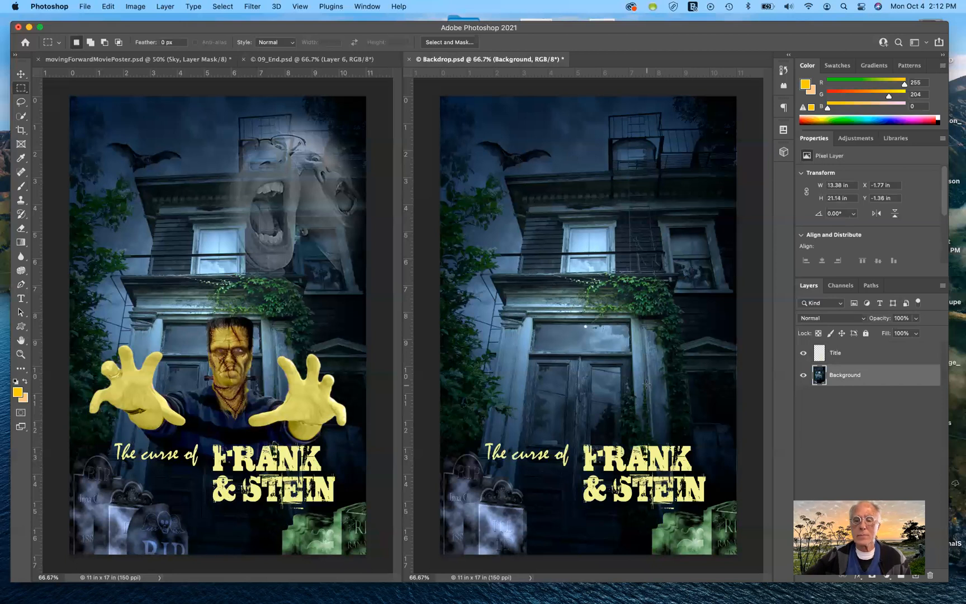
pyautogui.click(804, 354)
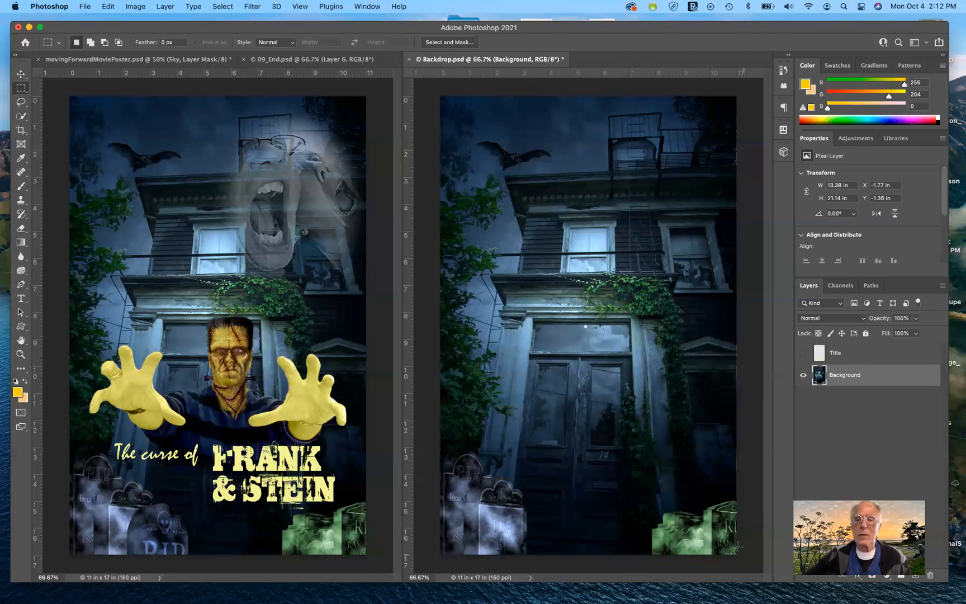
pyautogui.click(803, 352)
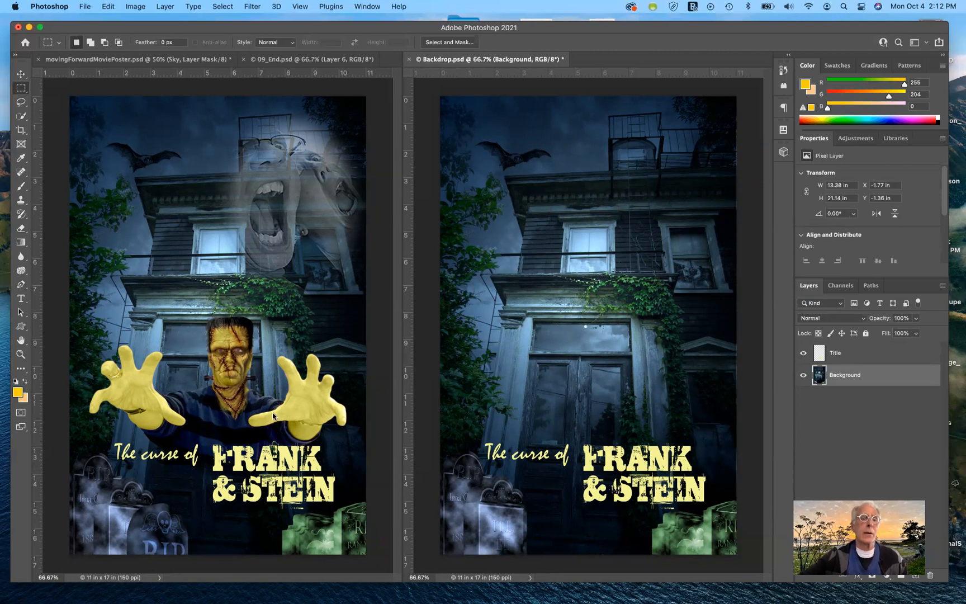
# - Browse in Bridge and go up to the Lesson09 folder
pyautogui.click(109, 6)
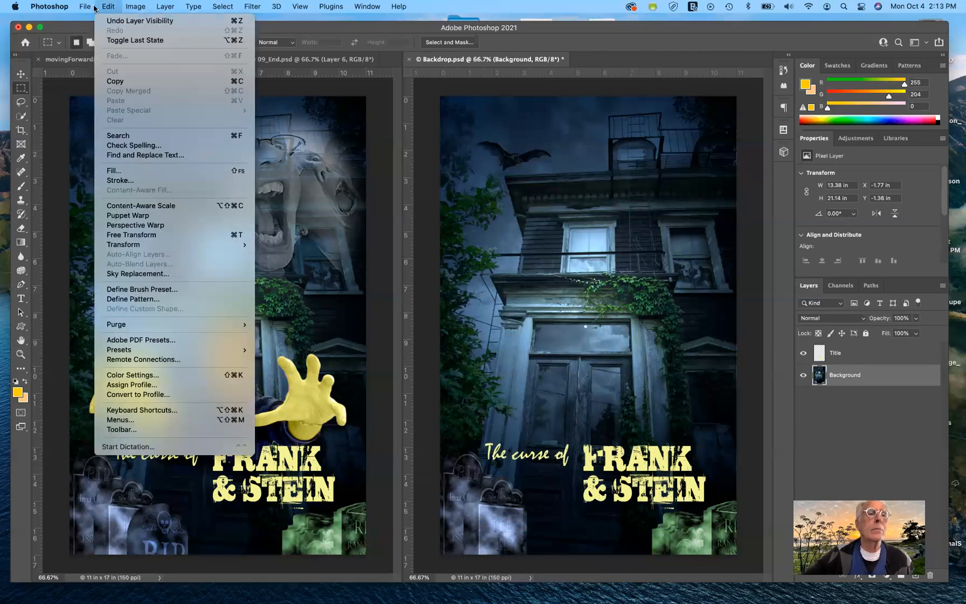
pyautogui.moveTo(84, 8)
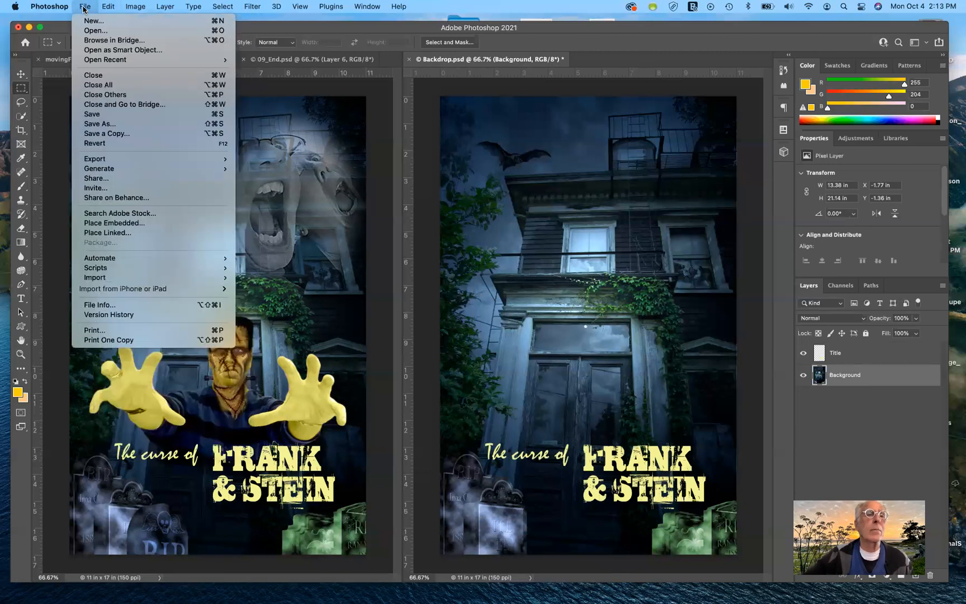
pyautogui.click(92, 42)
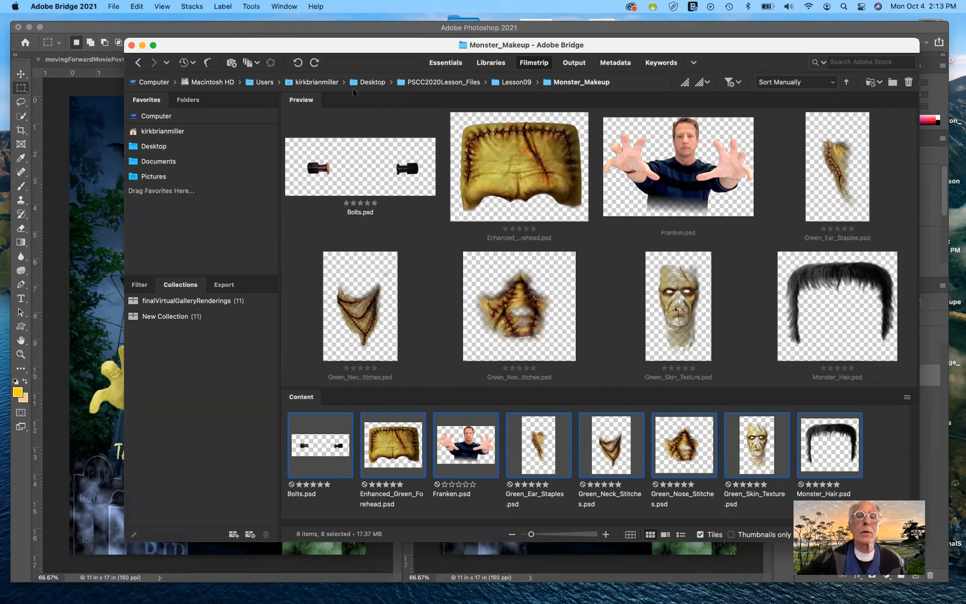
pyautogui.click(494, 83)
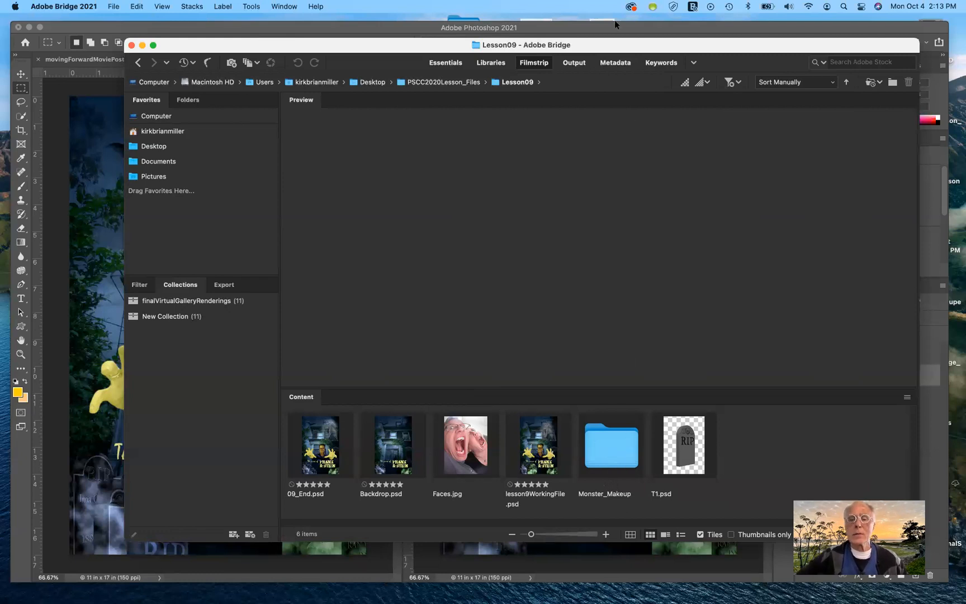
# - Open the Monster_Makeup folder and cycle through the Essentials, Libraries and Filmstrip workspaces
pyautogui.doubleClick(609, 445)
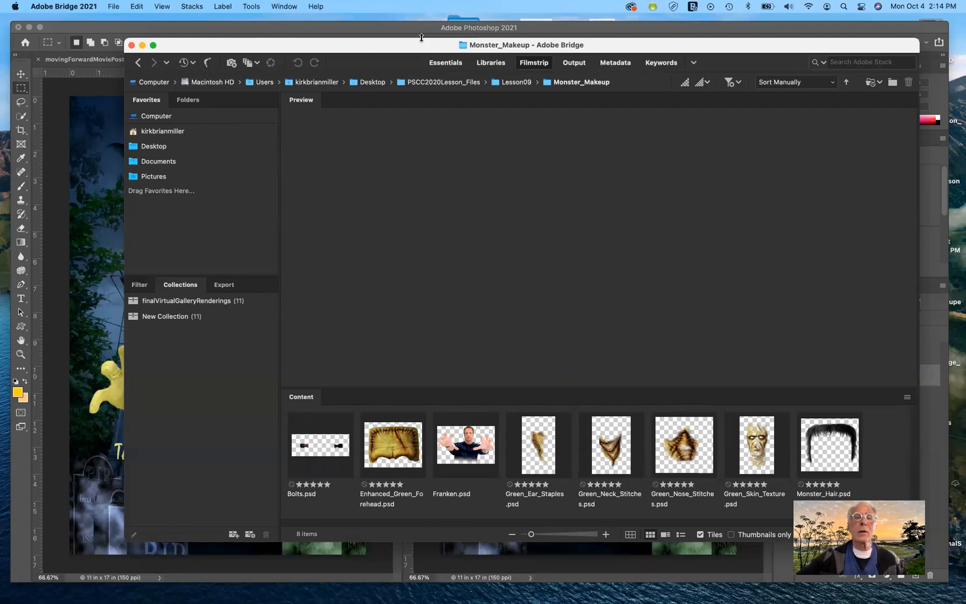
pyautogui.moveTo(419, 46); pyautogui.dragTo(413, 38)
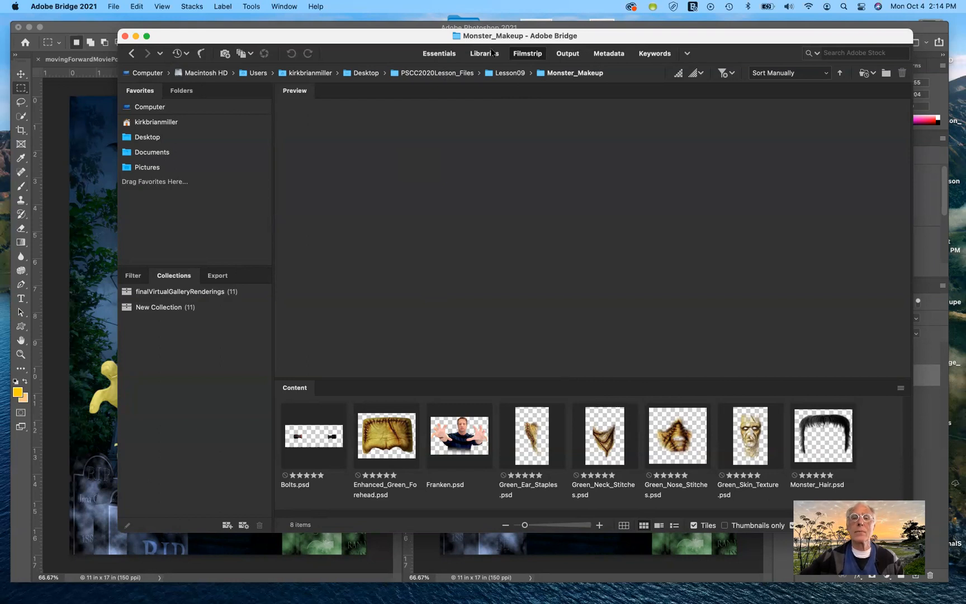
pyautogui.click(439, 53)
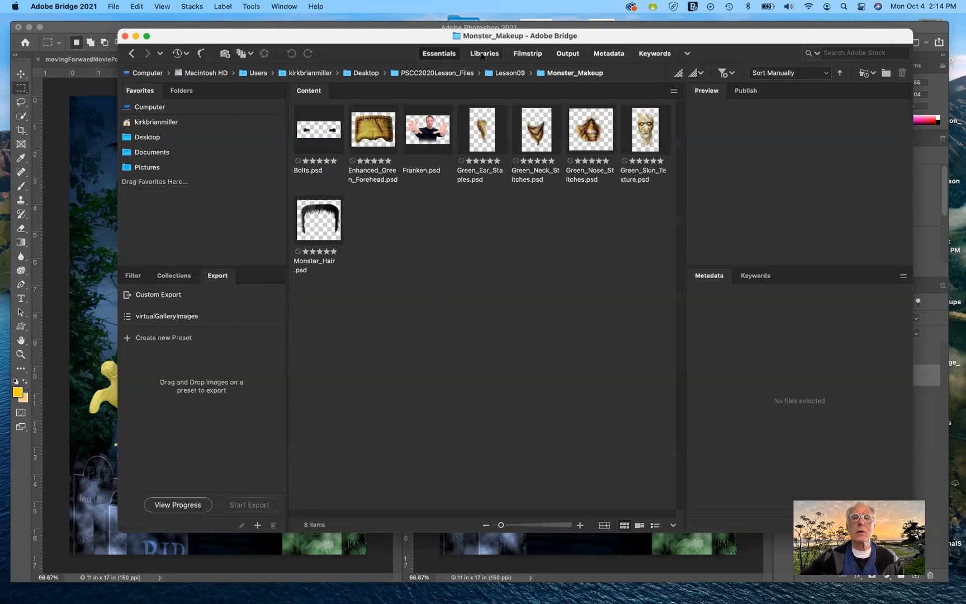
pyautogui.click(483, 53)
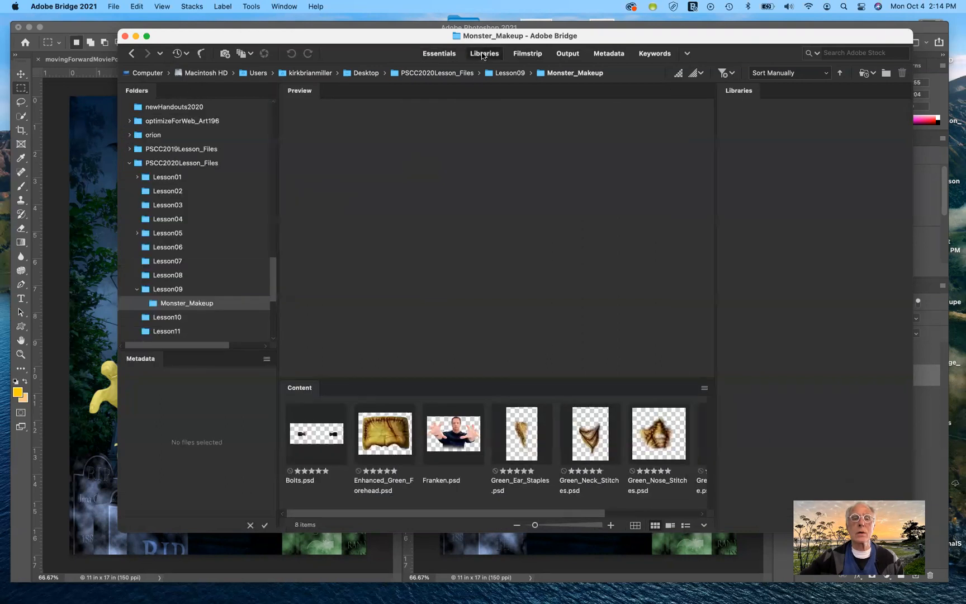
pyautogui.click(533, 56)
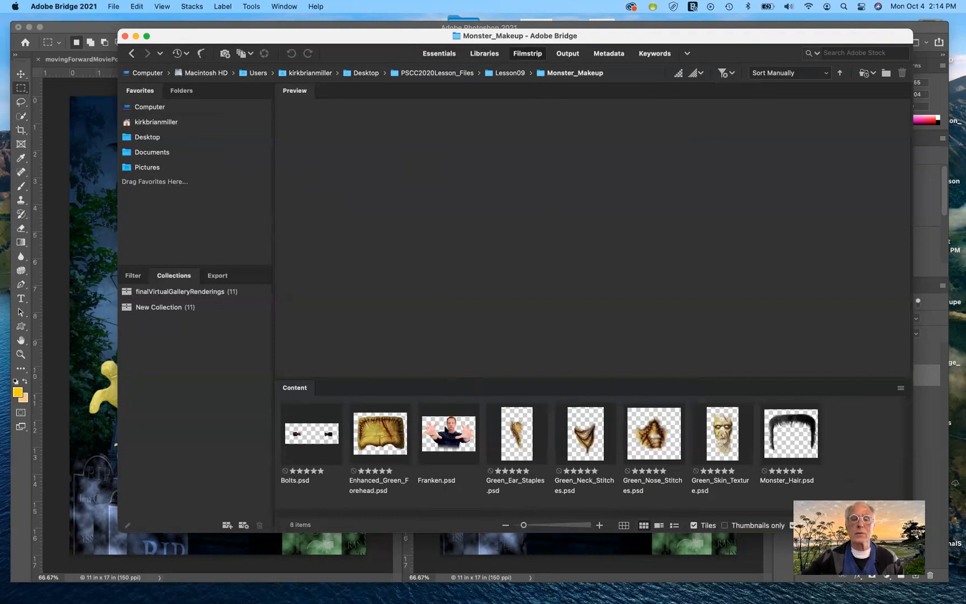
# - Select all eight Monster_Makeup files and load them into Photoshop layers in a single document
pyautogui.click(446, 423)
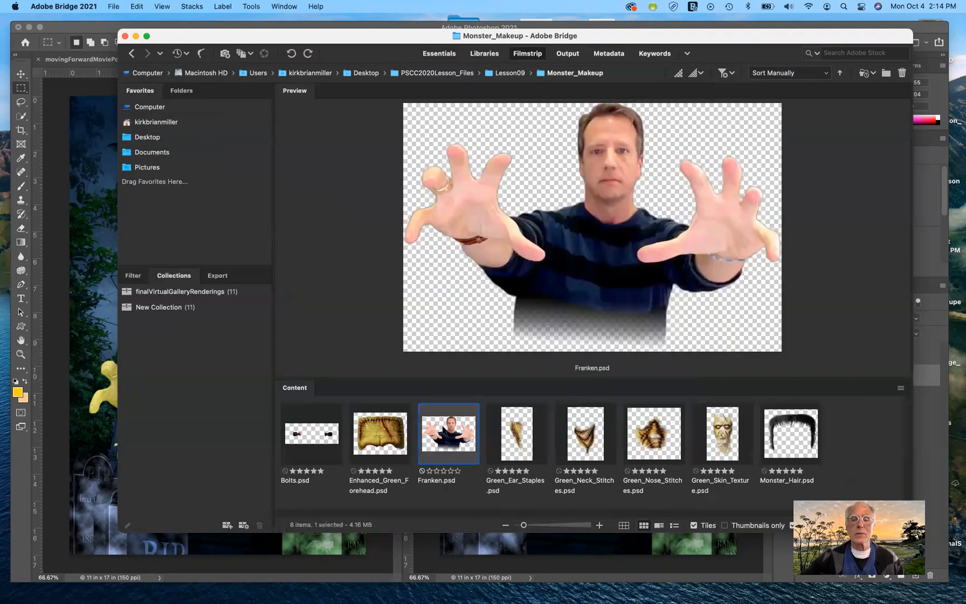
pyautogui.click(381, 445)
pyautogui.click(313, 426)
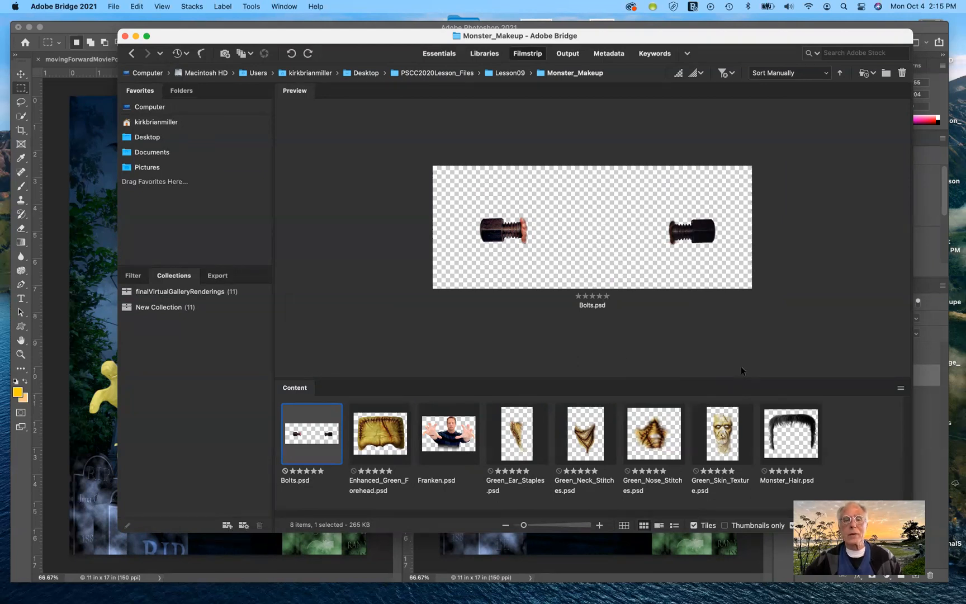
pyautogui.keyDown('shift'); pyautogui.click(796, 429); pyautogui.keyUp('shift')
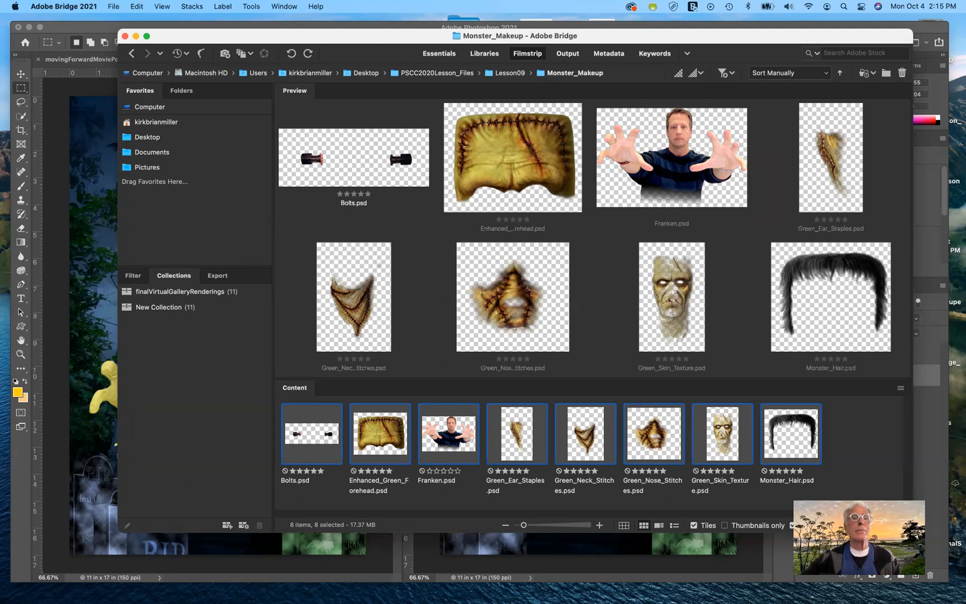
pyautogui.click(250, 7)
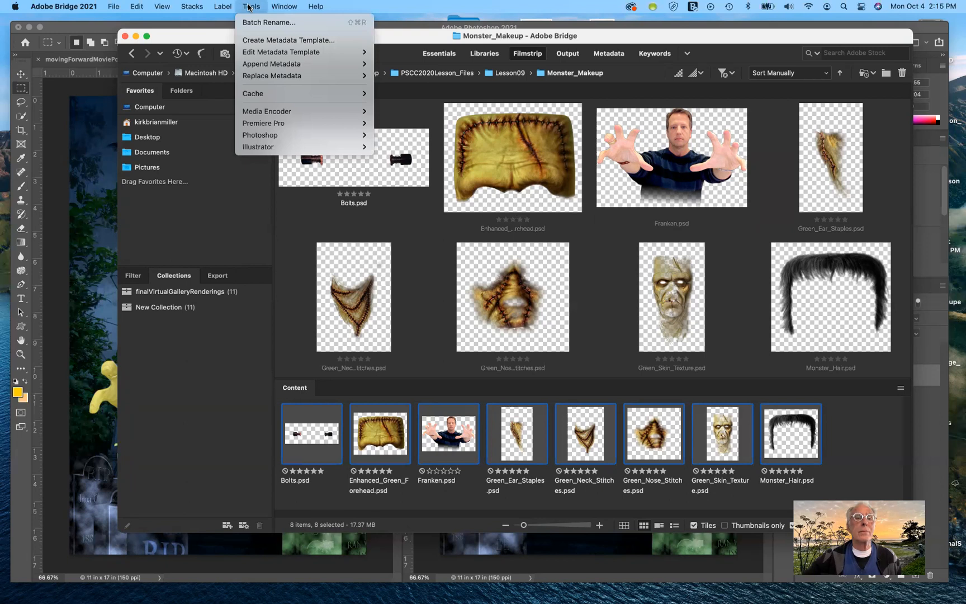
pyautogui.moveTo(296, 140)
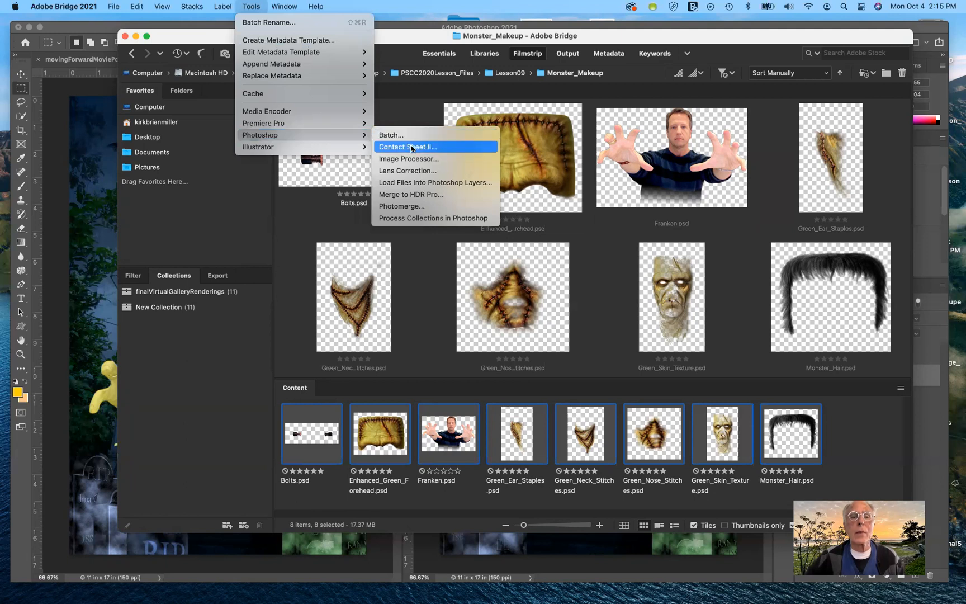
pyautogui.click(441, 183)
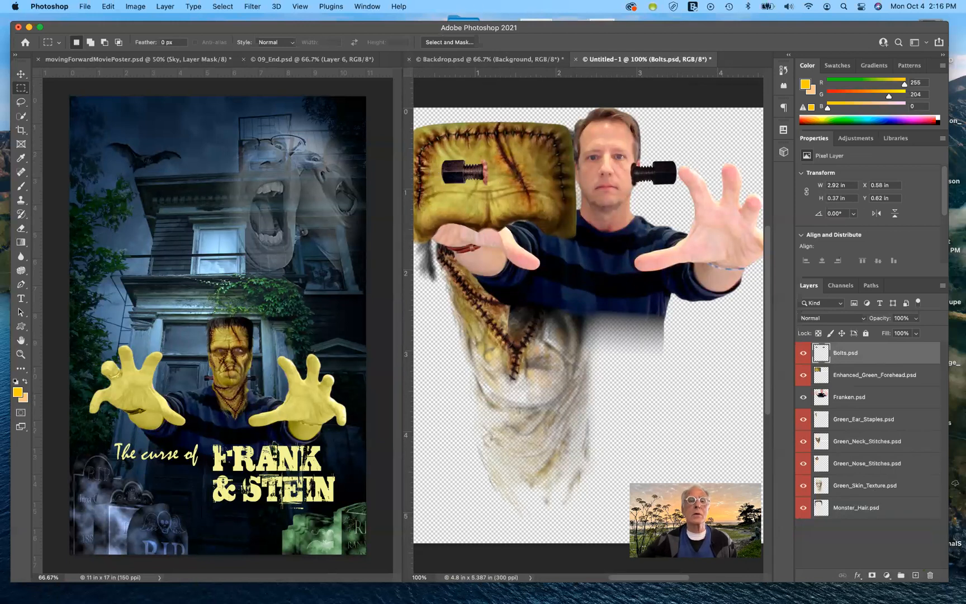
# - Consolidate all open documents into tabs
pyautogui.click(360, 7)
pyautogui.moveTo(370, 22)
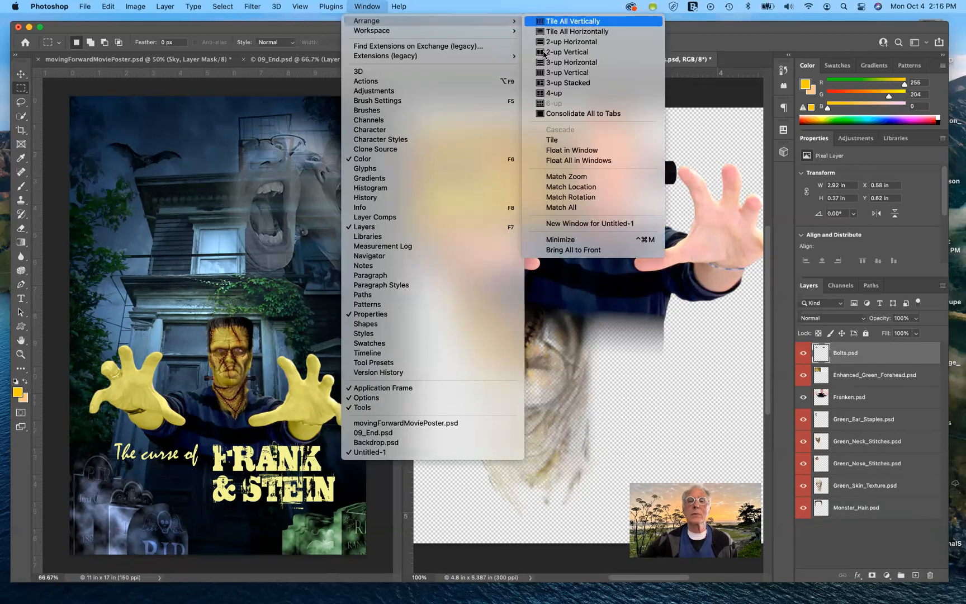
pyautogui.click(585, 117)
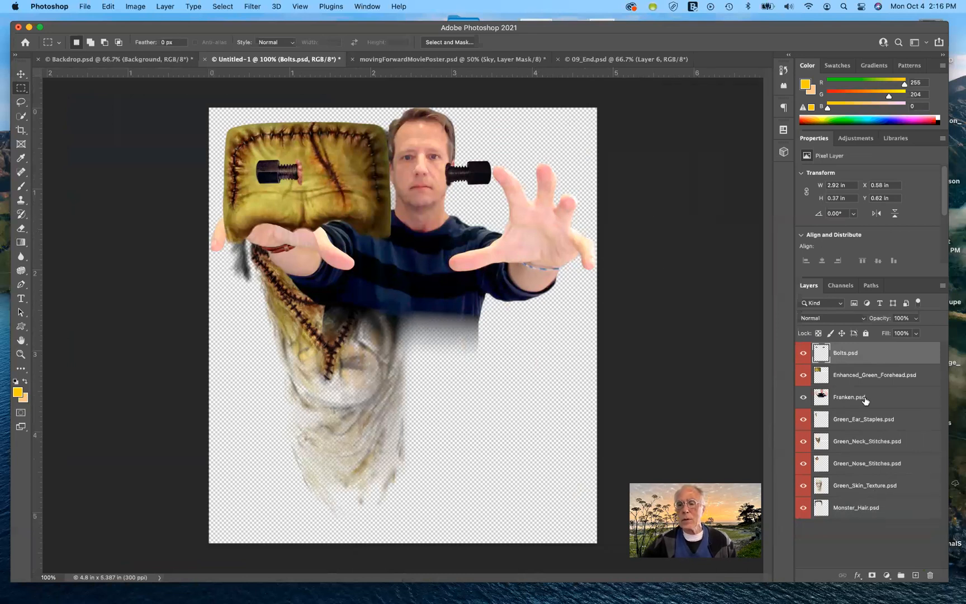
# - Move the Franken layer to the bottom of the stack and shift it down in the canvas about 2 in
pyautogui.moveTo(865, 398); pyautogui.dragTo(862, 514)
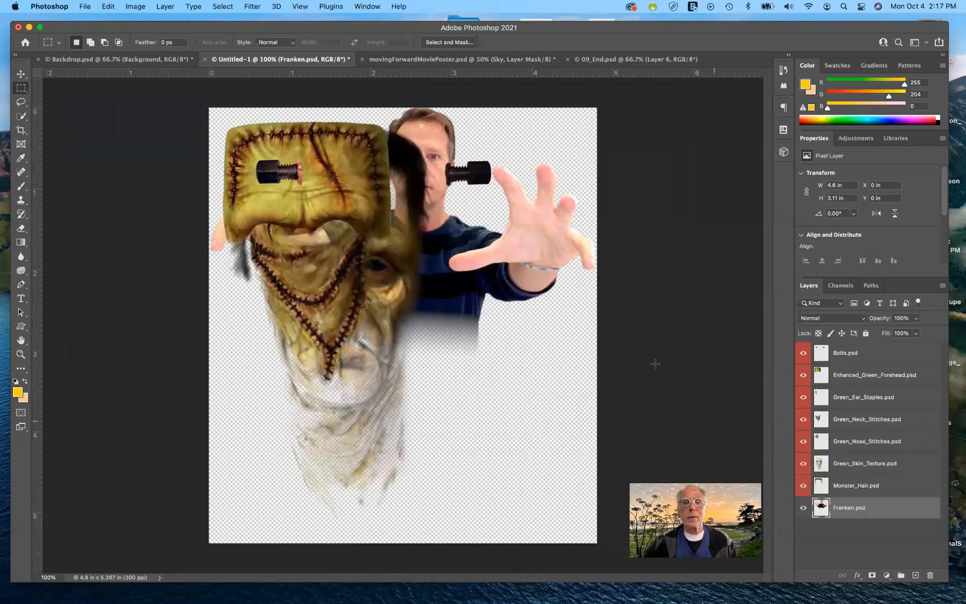
pyautogui.click(21, 73)
pyautogui.moveTo(520, 265); pyautogui.dragTo(525, 414)
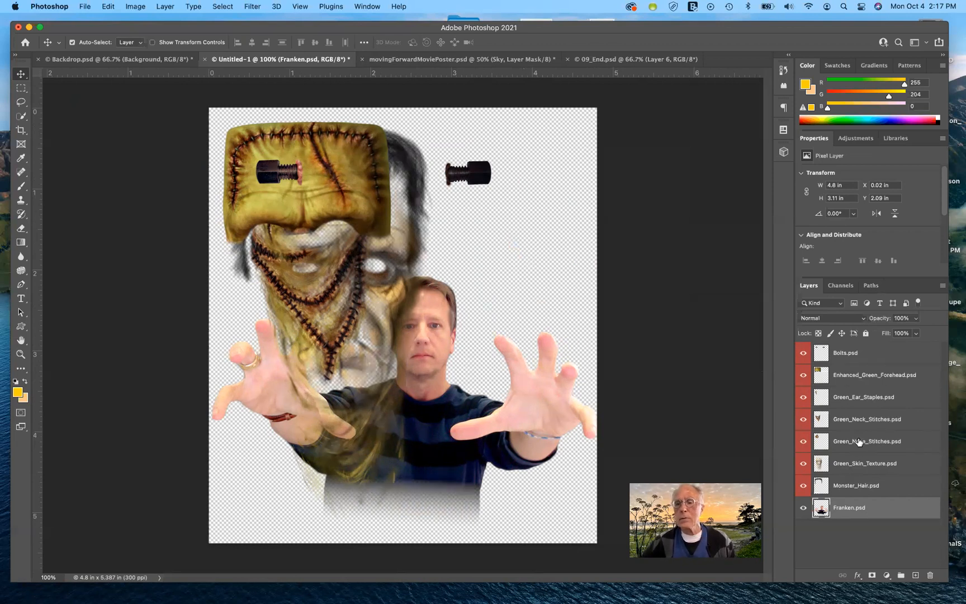
# - Reorder layers so Bolts is on top with Monster_Hair directly beneath it
pyautogui.click(856, 487)
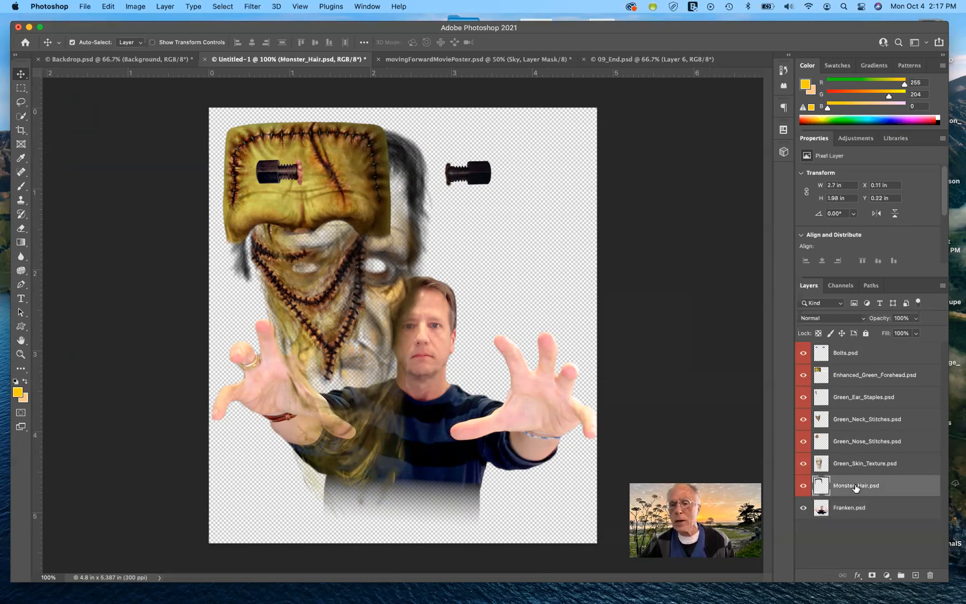
pyautogui.moveTo(856, 487); pyautogui.dragTo(858, 346)
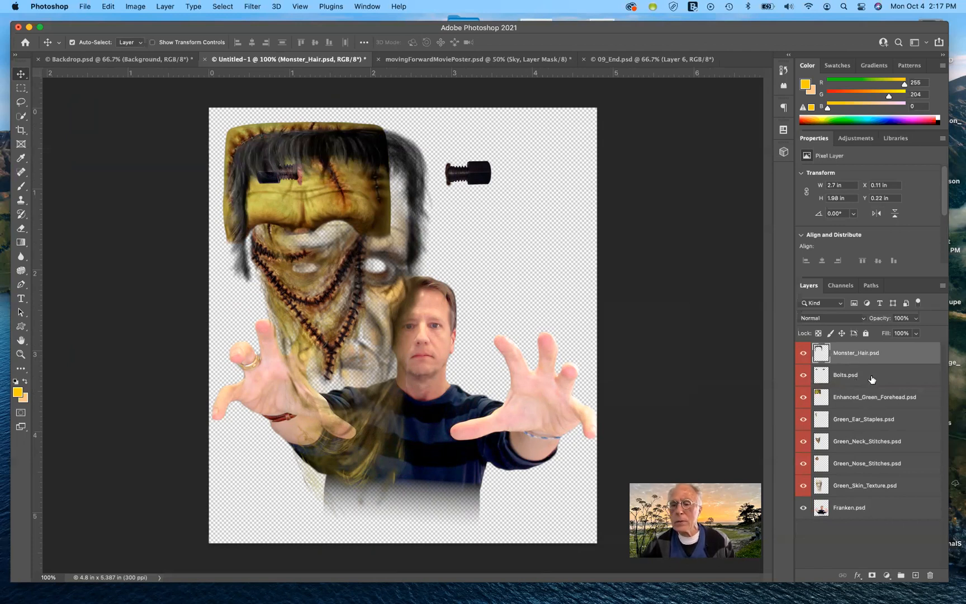
pyautogui.moveTo(872, 379); pyautogui.dragTo(869, 350)
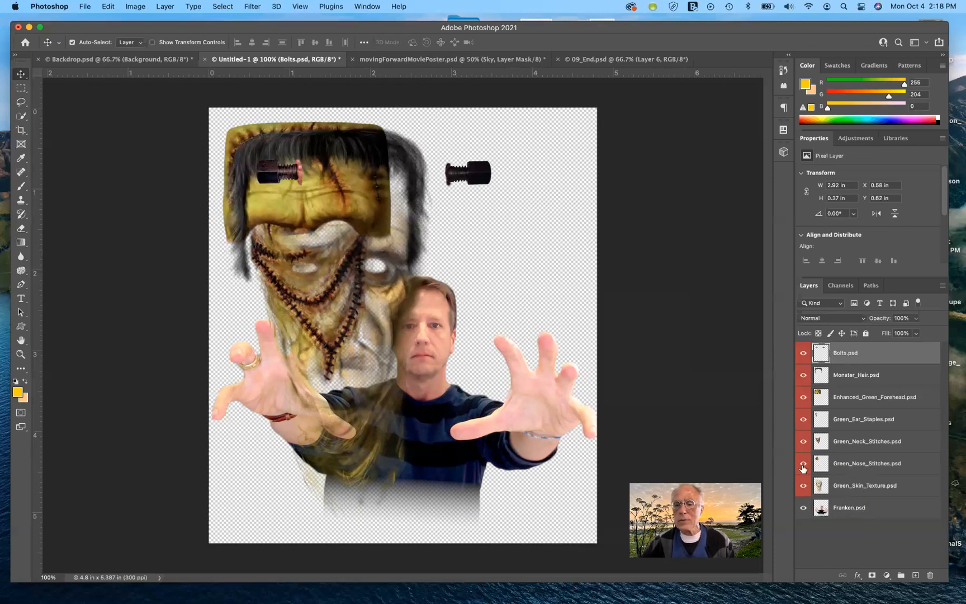
# - Hide the layers above Green_Skin_Texture and drag the skin texture down over Franken's face
pyautogui.moveTo(804, 463); pyautogui.dragTo(804, 351)
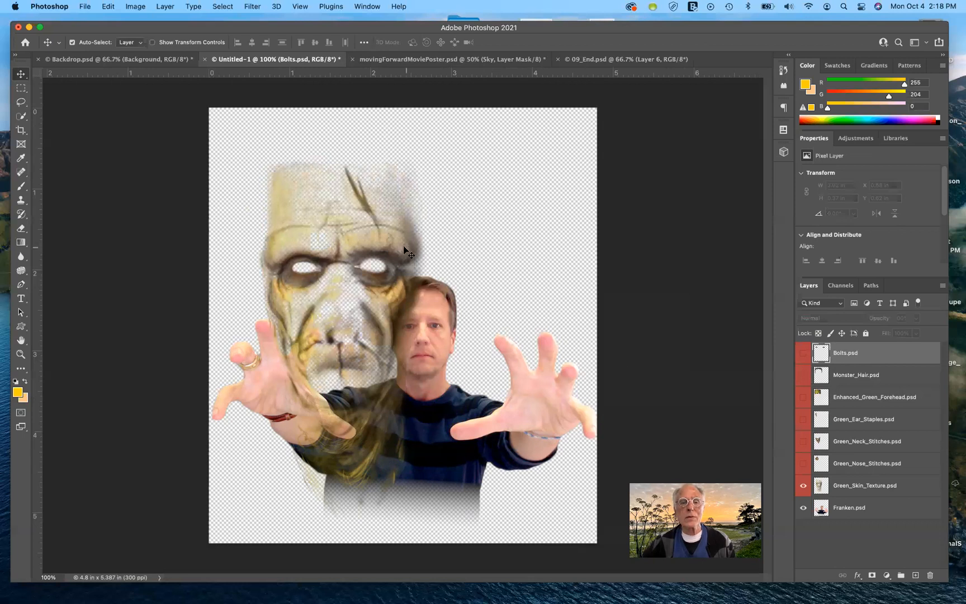
pyautogui.moveTo(355, 220); pyautogui.dragTo(437, 281)
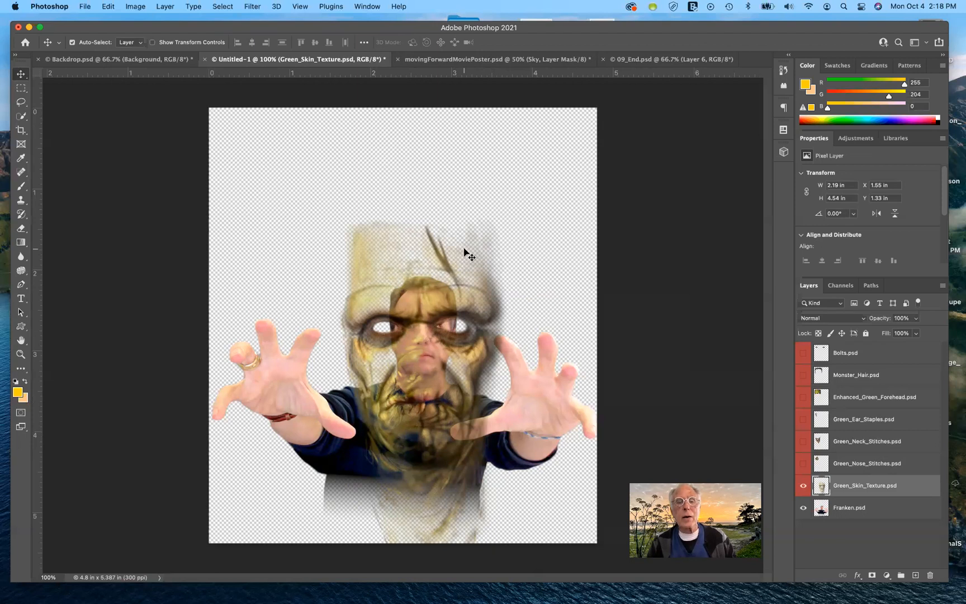
pyautogui.scroll(5, 465, 241)
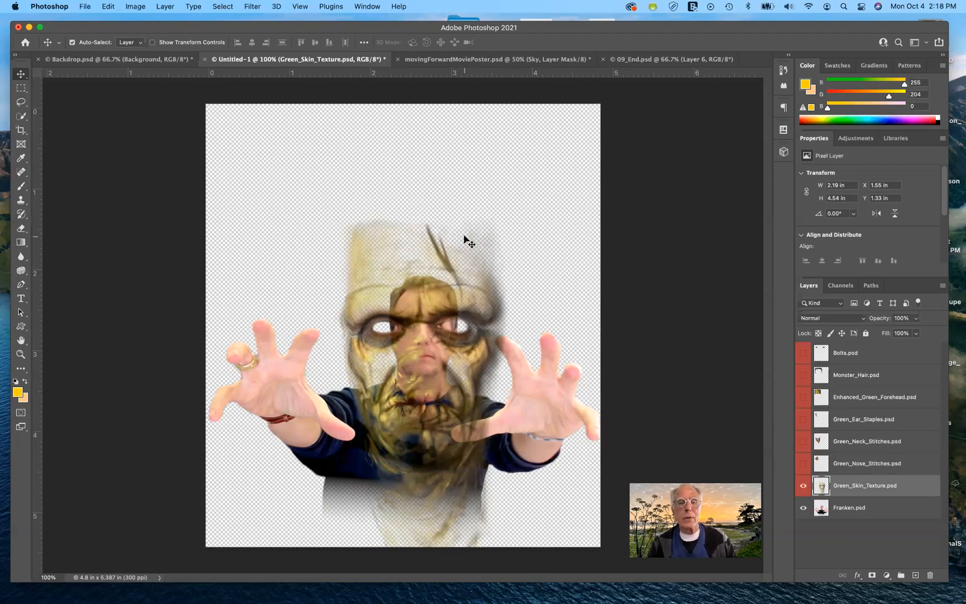
pyautogui.scroll(1, 464, 240)
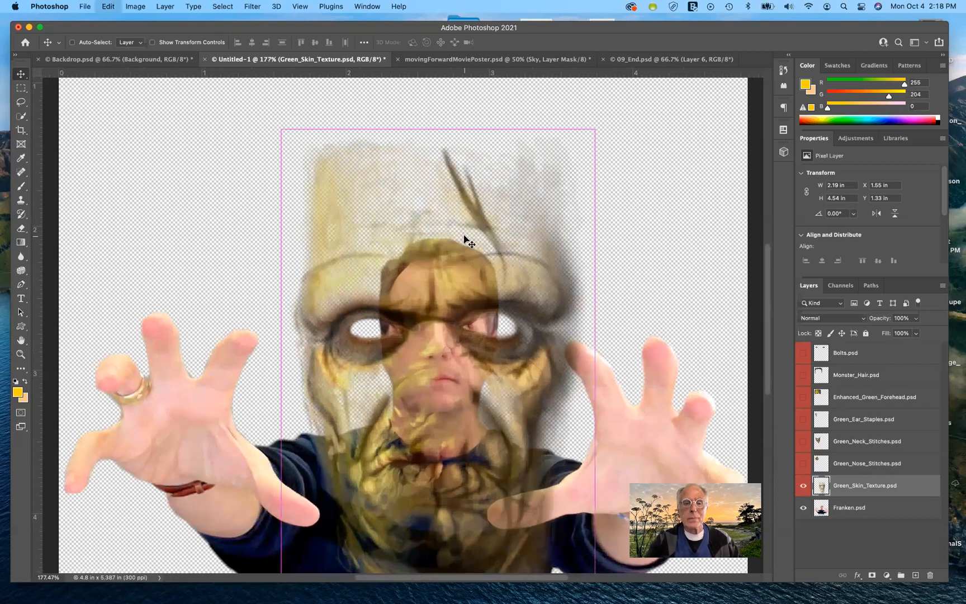
# - Free Transform the skin texture, scaling it to about 41% and positioning it over the face, then commit
pyautogui.press('super+t')
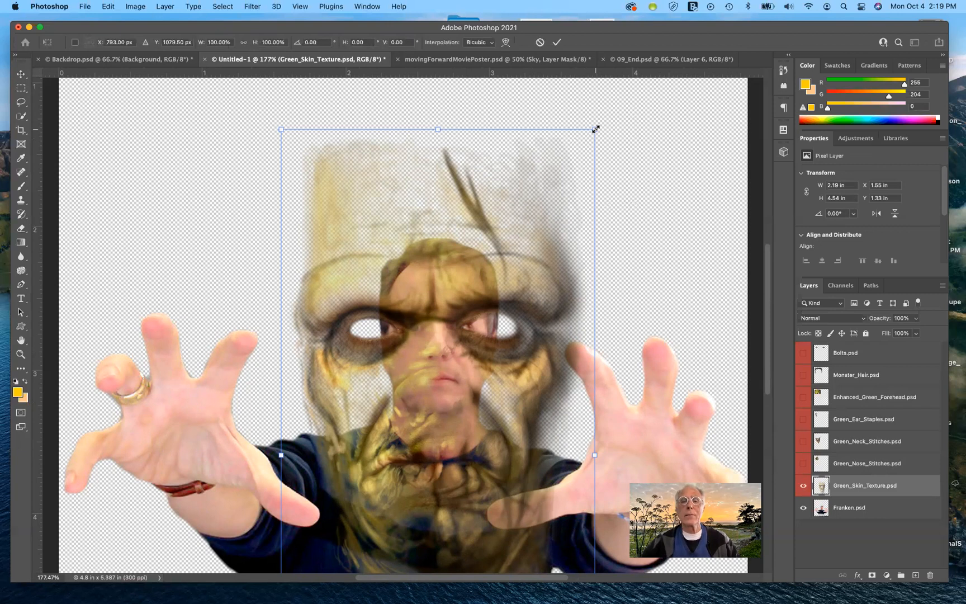
pyautogui.moveTo(596, 129); pyautogui.dragTo(503, 319)
pyautogui.moveTo(442, 355); pyautogui.dragTo(453, 306)
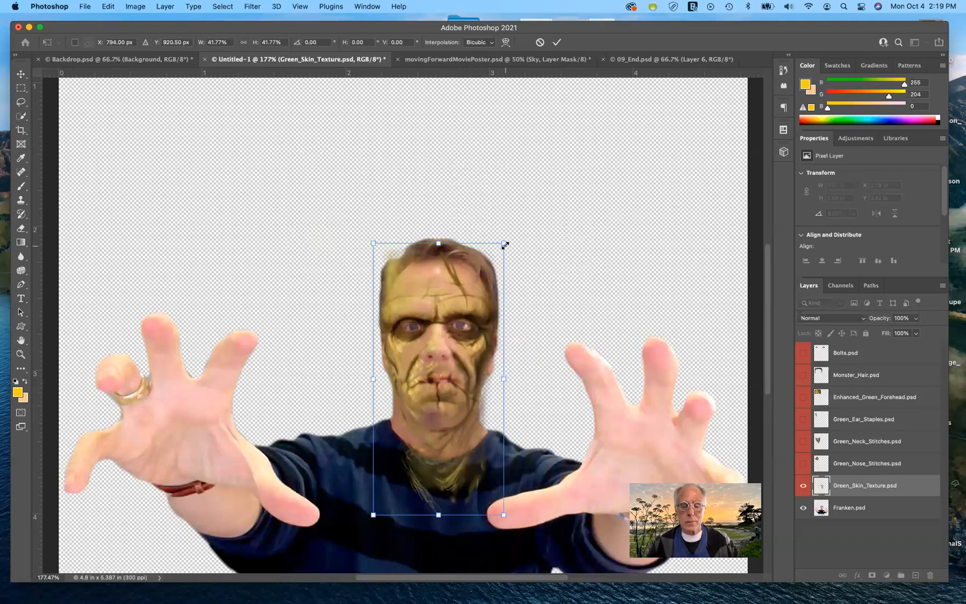
pyautogui.press('super+plus')
pyautogui.press('super+plus')
pyautogui.press('super+plus')
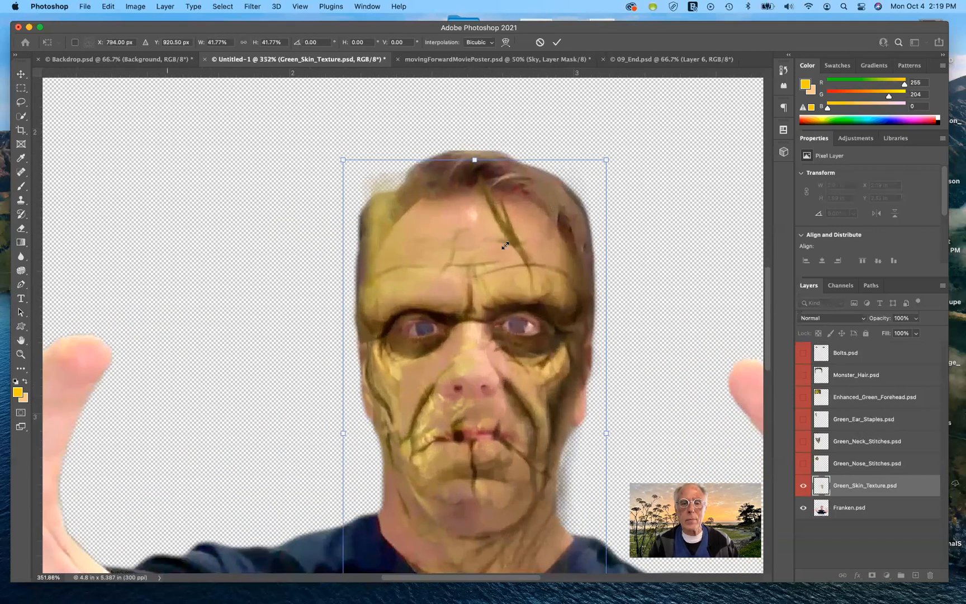
pyautogui.hscroll(1, 505, 246)
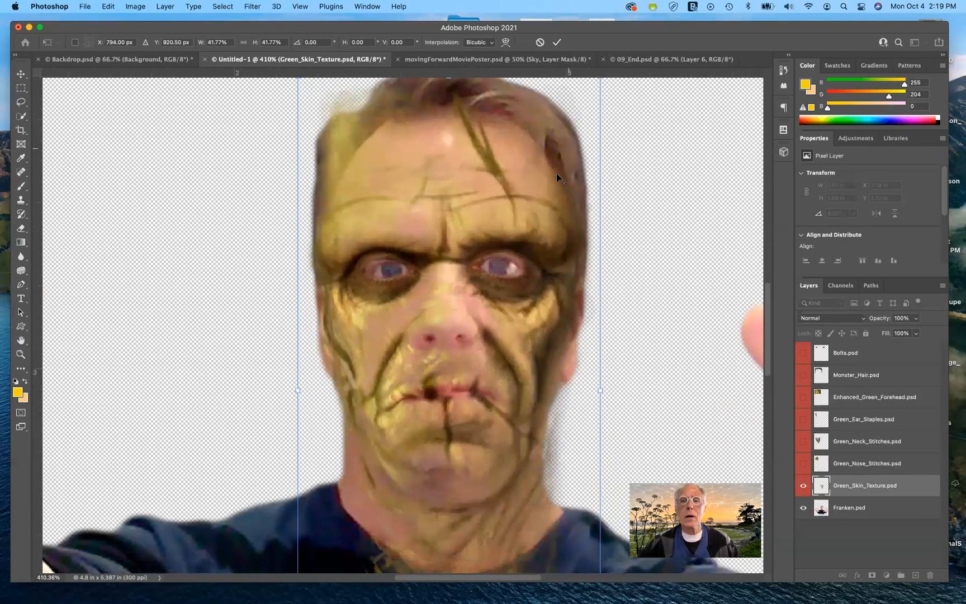
pyautogui.scroll(2, 558, 234)
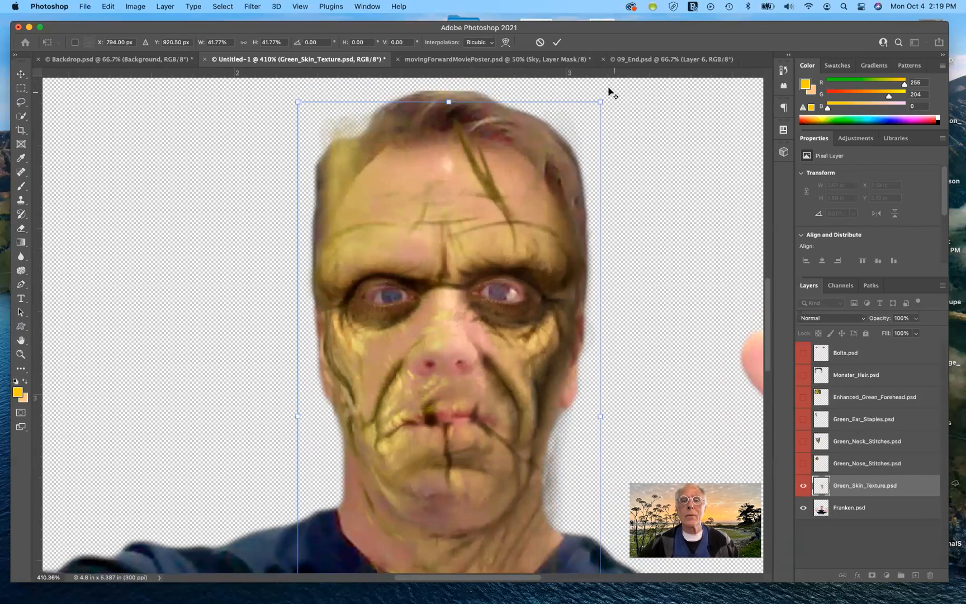
pyautogui.moveTo(599, 100); pyautogui.dragTo(576, 104)
pyautogui.moveTo(523, 351); pyautogui.dragTo(525, 348)
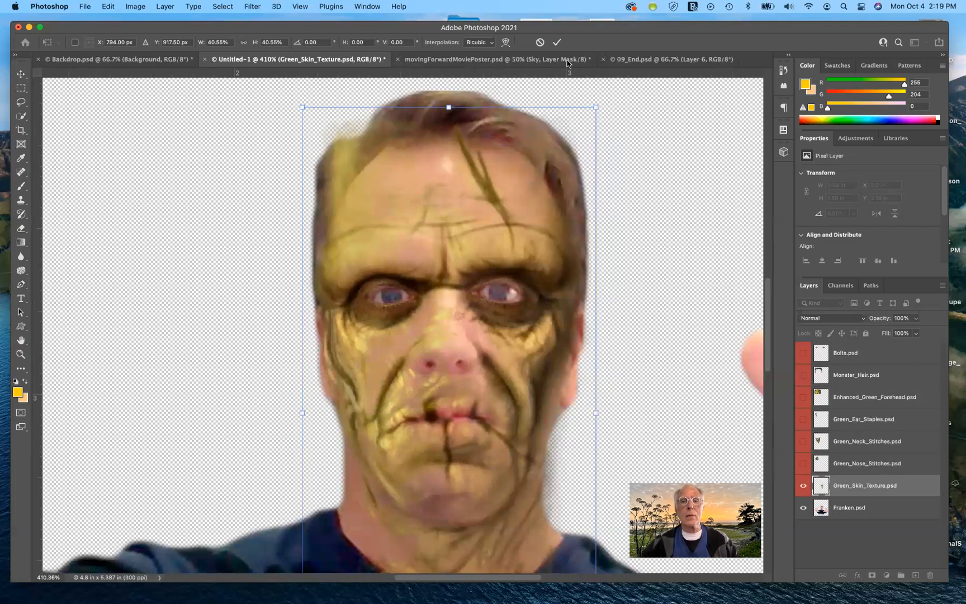
pyautogui.click(557, 43)
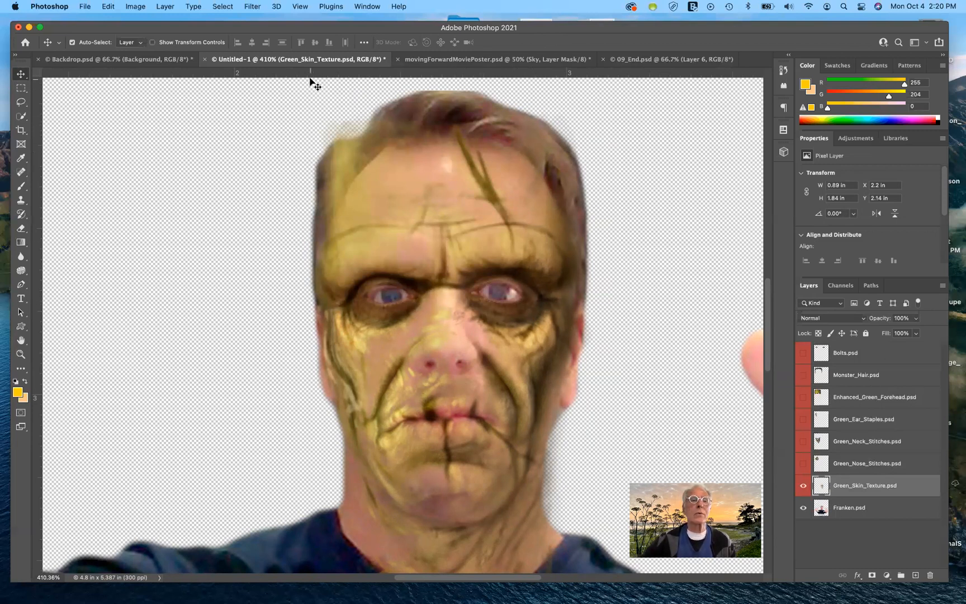
# - Open Liquify on the skin texture layer and zoom in on the face to 600%
pyautogui.click(251, 7)
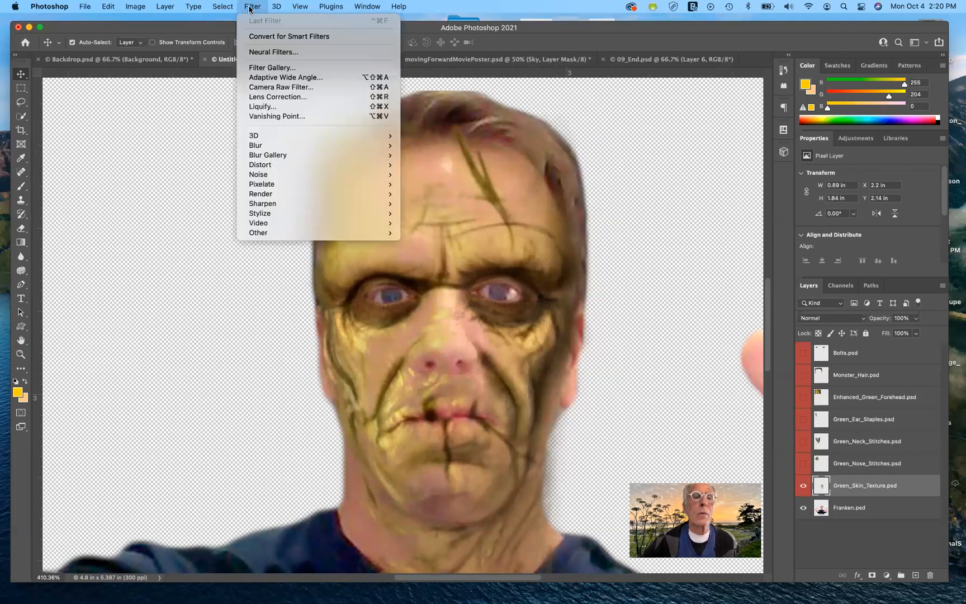
pyautogui.click(272, 107)
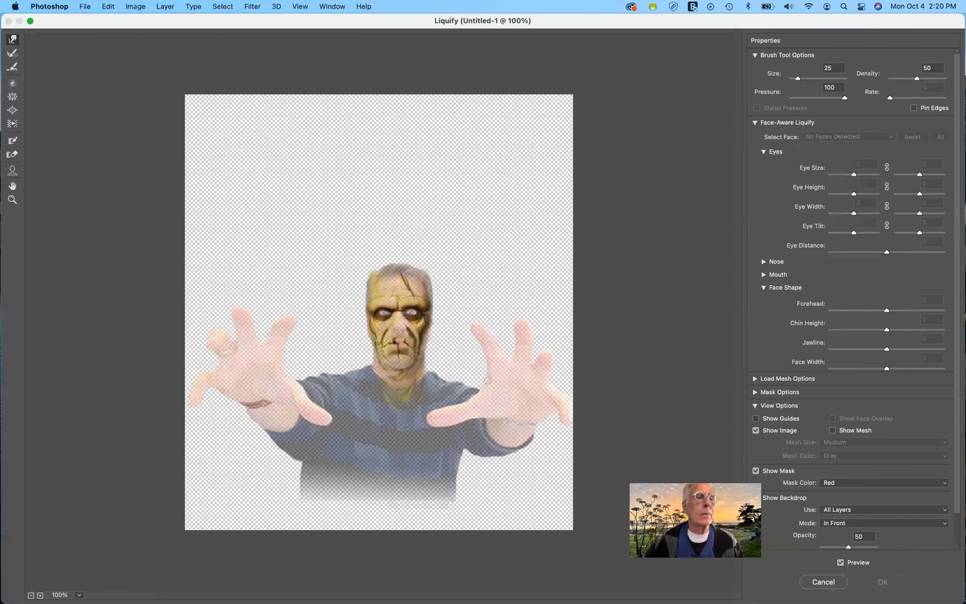
pyautogui.click(11, 200)
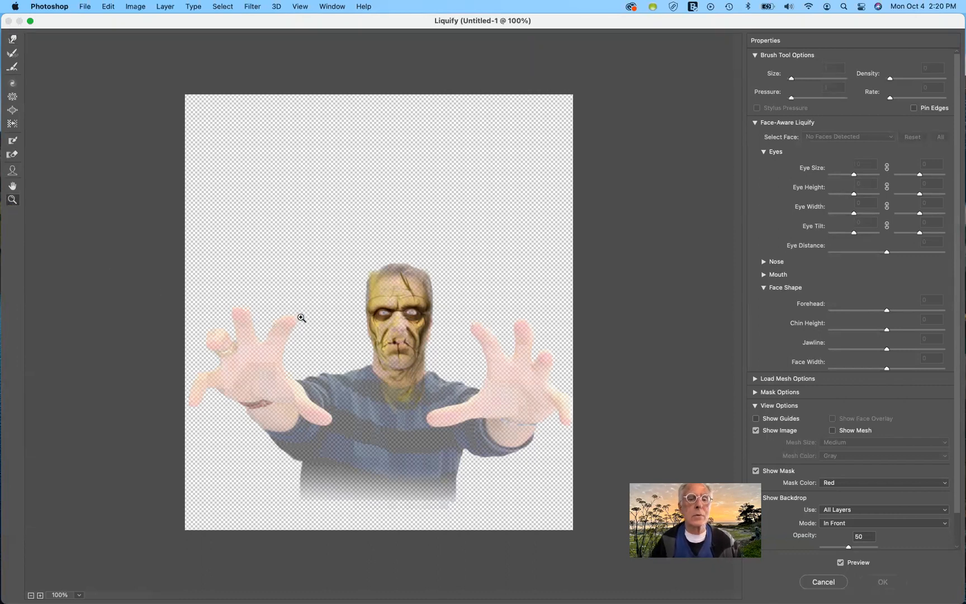
pyautogui.click(399, 318)
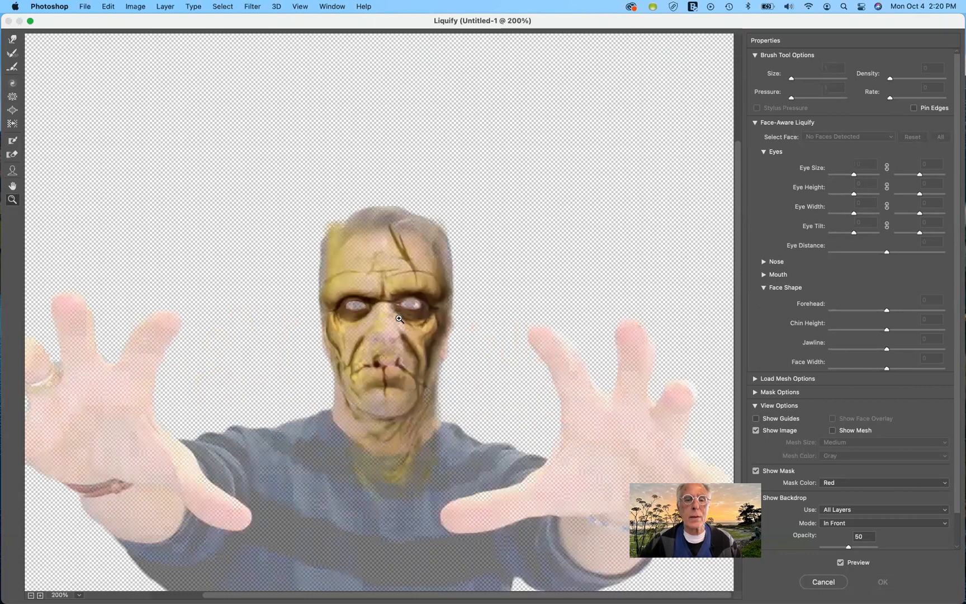
pyautogui.click(400, 319)
pyautogui.click(393, 320)
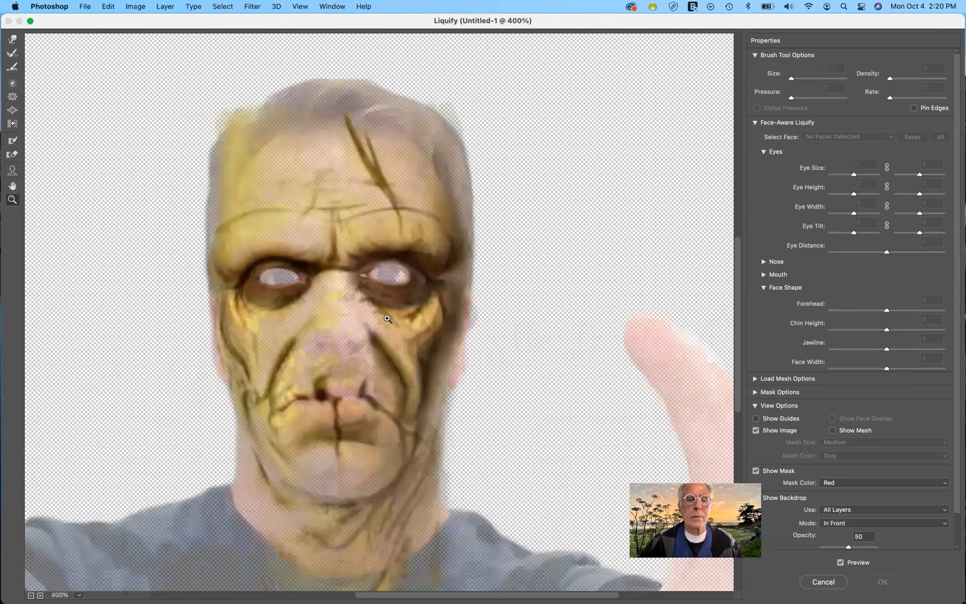
pyautogui.click(387, 318)
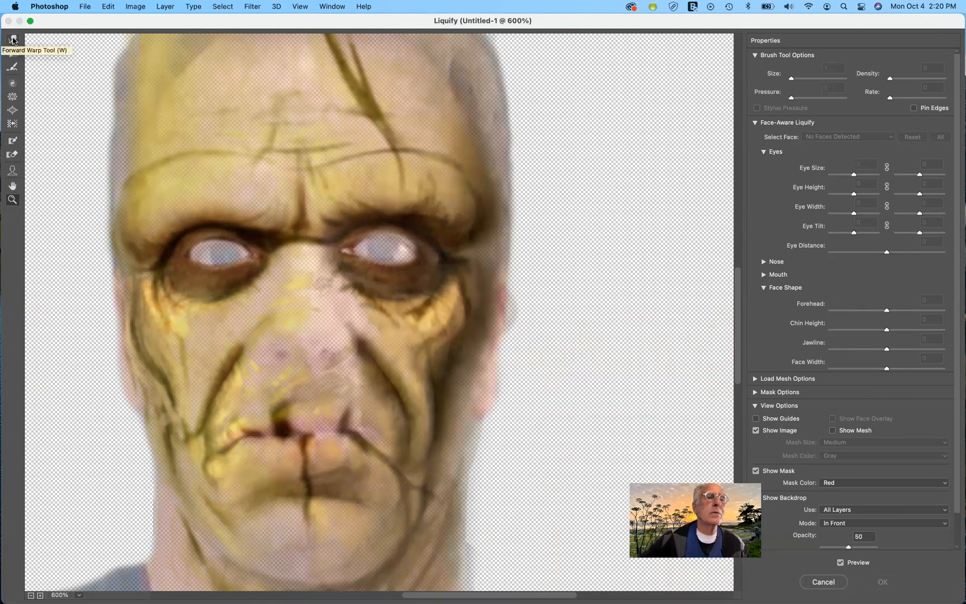
# - With the Forward Warp tool at brush size 20, push the skin texture around the left eye, then apply Liquify
pyautogui.click(13, 39)
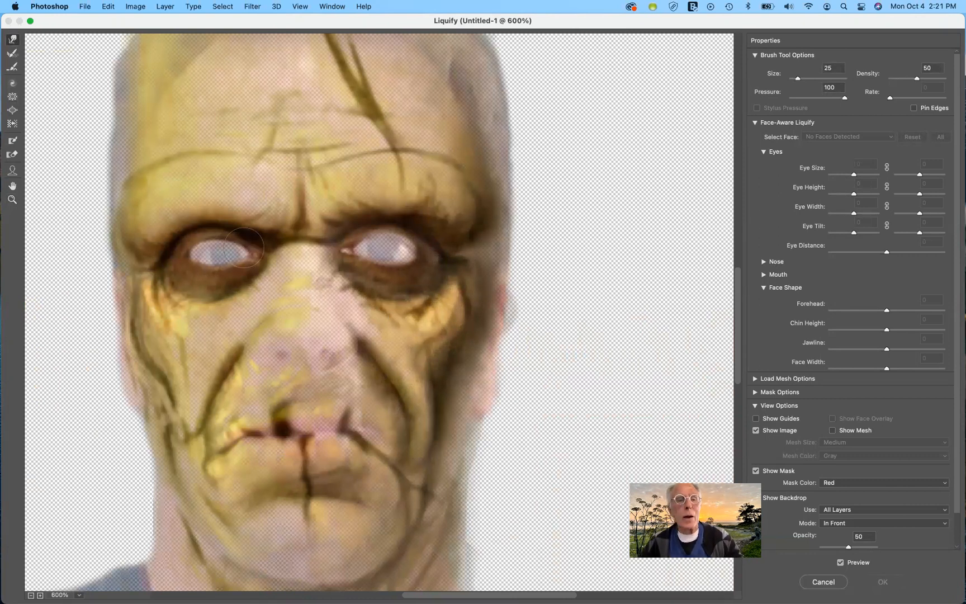
pyautogui.press('[')
pyautogui.press(']')
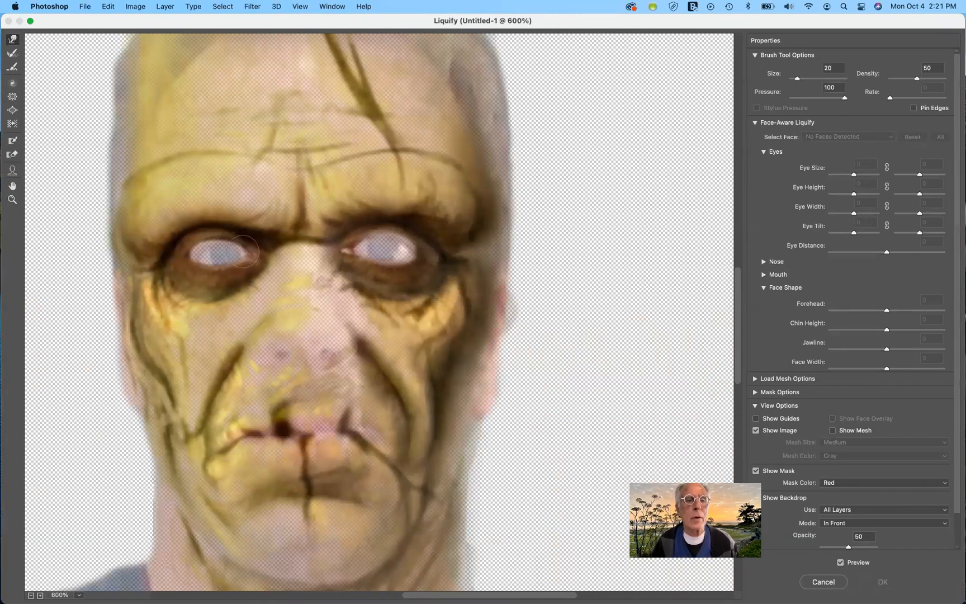
pyautogui.moveTo(231, 238); pyautogui.dragTo(228, 243)
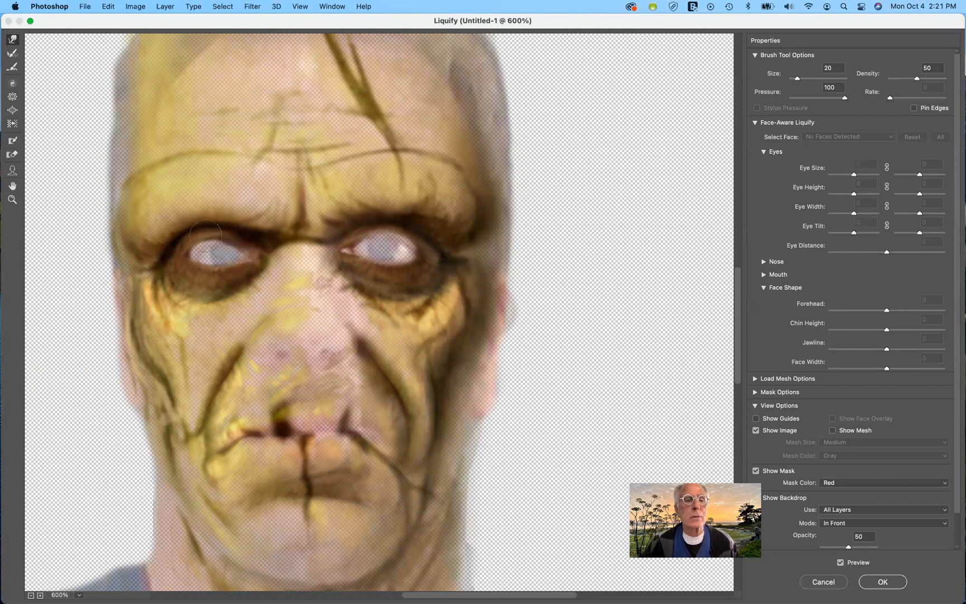
pyautogui.moveTo(207, 233); pyautogui.dragTo(212, 236)
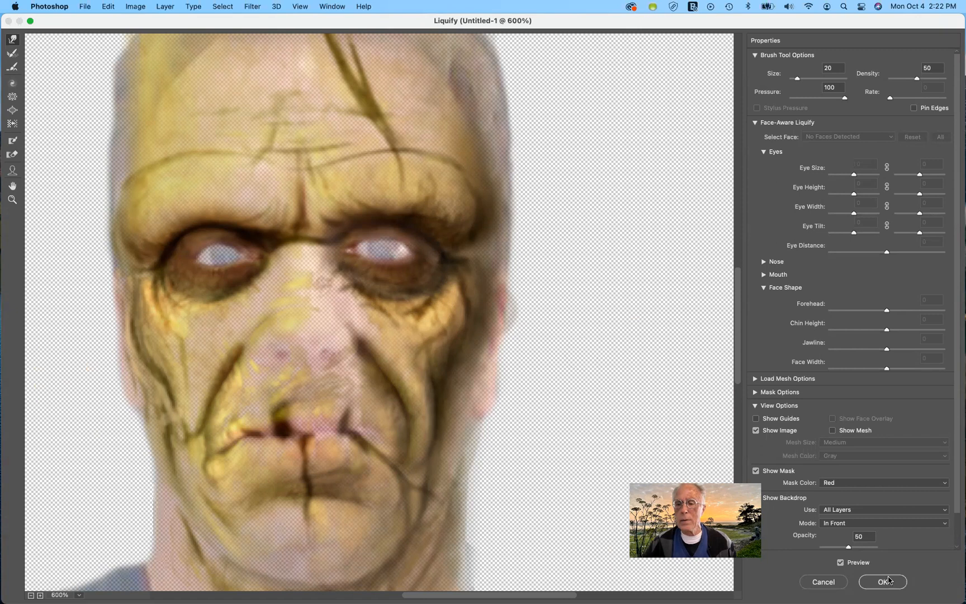
pyautogui.click(889, 584)
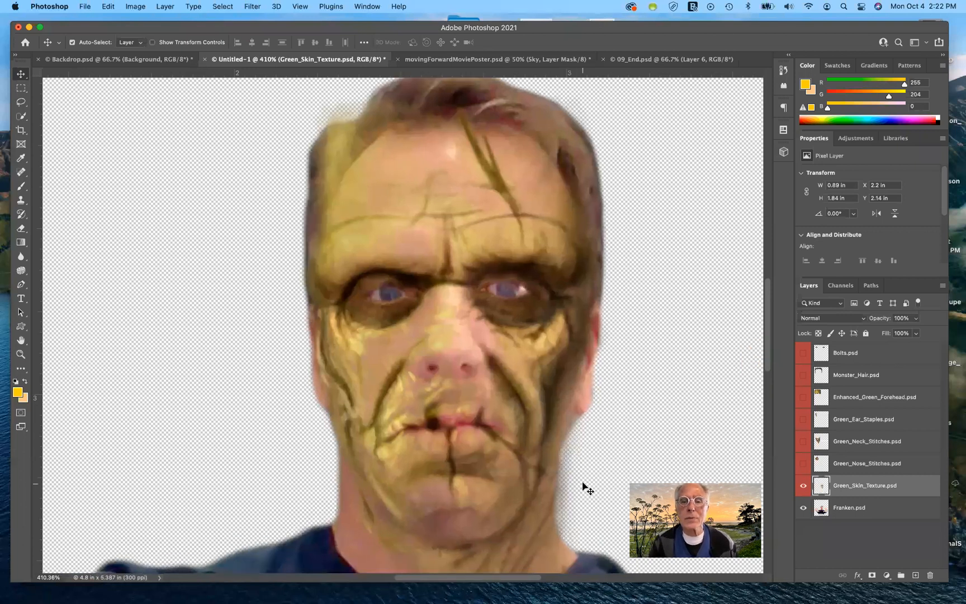
# - Select the Green_Nose_Stitches layer and make it visible
pyautogui.press('super+plus')
pyautogui.press('super+plus')
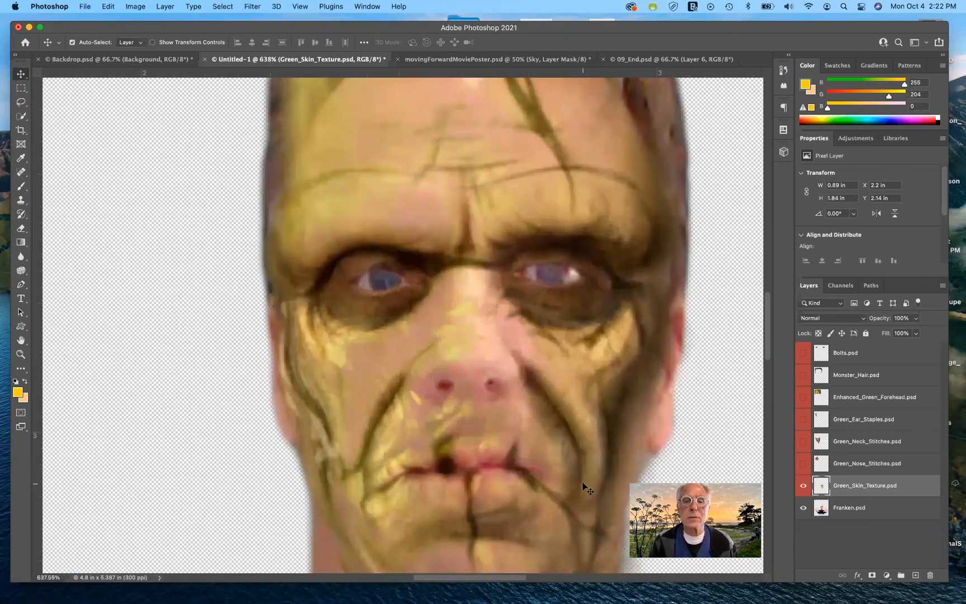
pyautogui.hscroll(3, 587, 489)
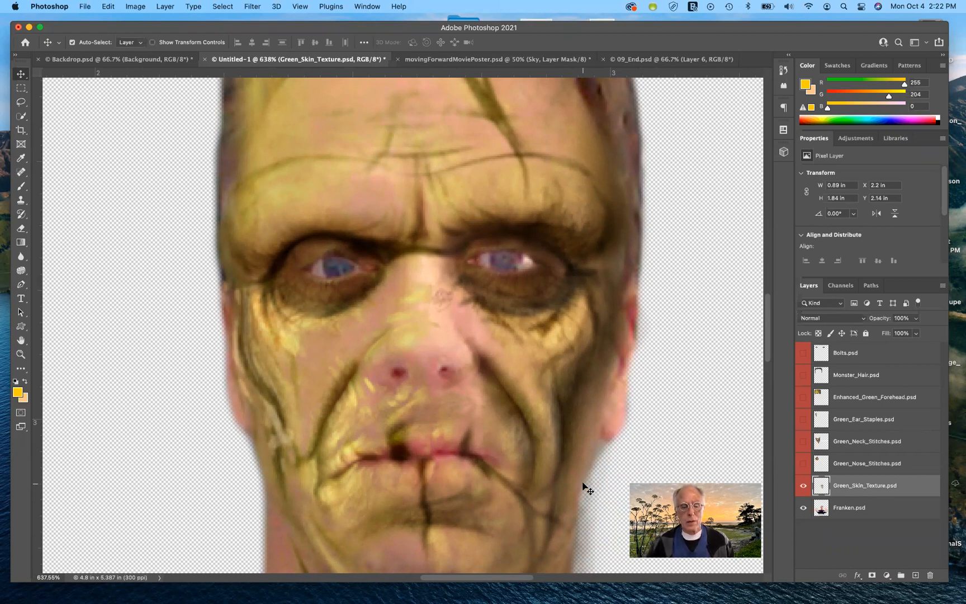
pyautogui.press('super+semicolon')
pyautogui.press('super+minus')
pyautogui.press('super+semicolon')
pyautogui.press('super+minus')
pyautogui.press('super+minus')
pyautogui.press('super+minus')
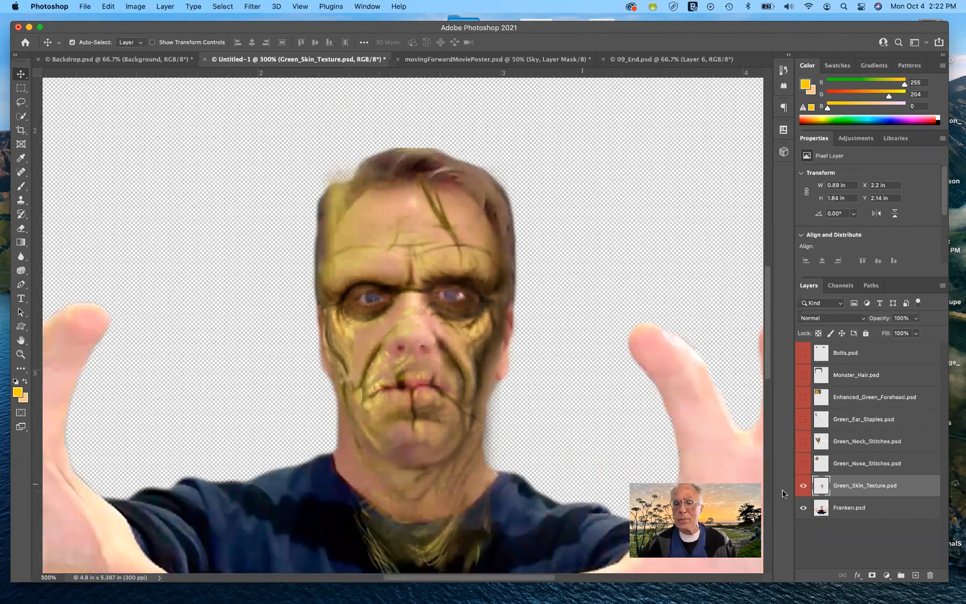
pyautogui.click(846, 466)
pyautogui.click(803, 464)
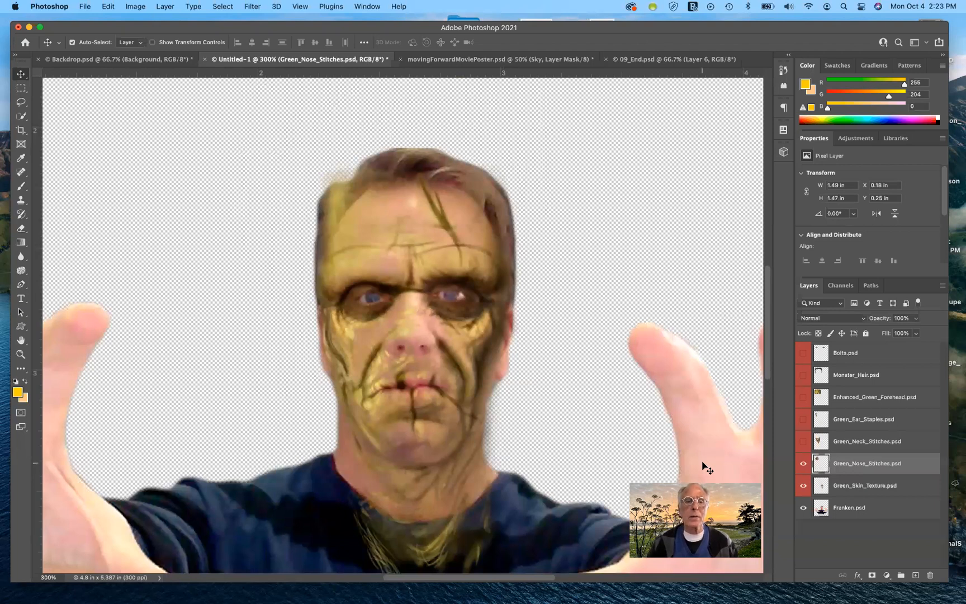
pyautogui.scroll(-5, 707, 468)
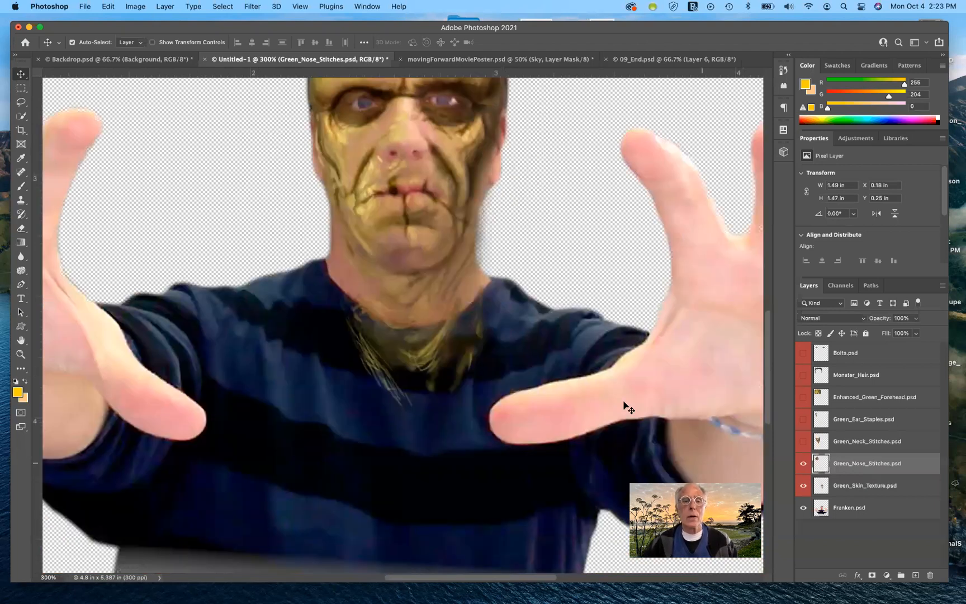
pyautogui.click(429, 346)
pyautogui.moveTo(429, 347); pyautogui.dragTo(427, 368)
pyautogui.press('super+z')
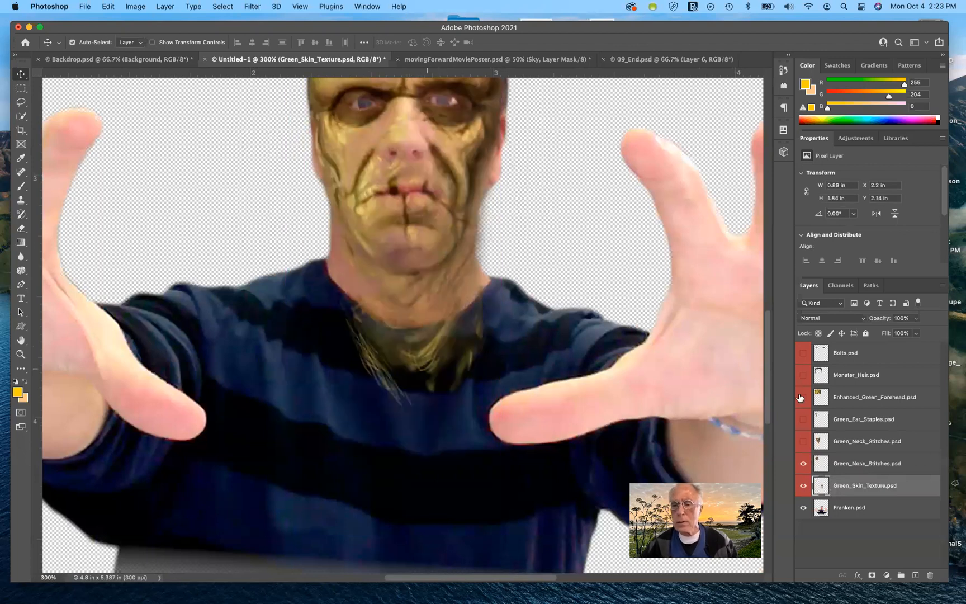
# - Reselect the Green_Nose_Stitches layer and drag the stitches from the corner onto Franken's face
pyautogui.click(846, 465)
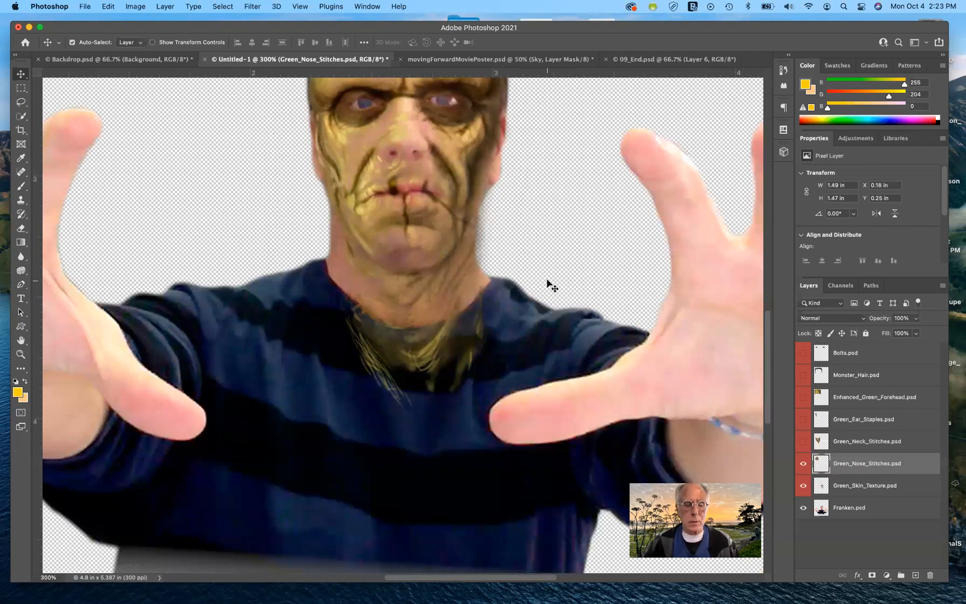
pyautogui.scroll(3, 552, 285)
pyautogui.press('super')
pyautogui.press('super+minus')
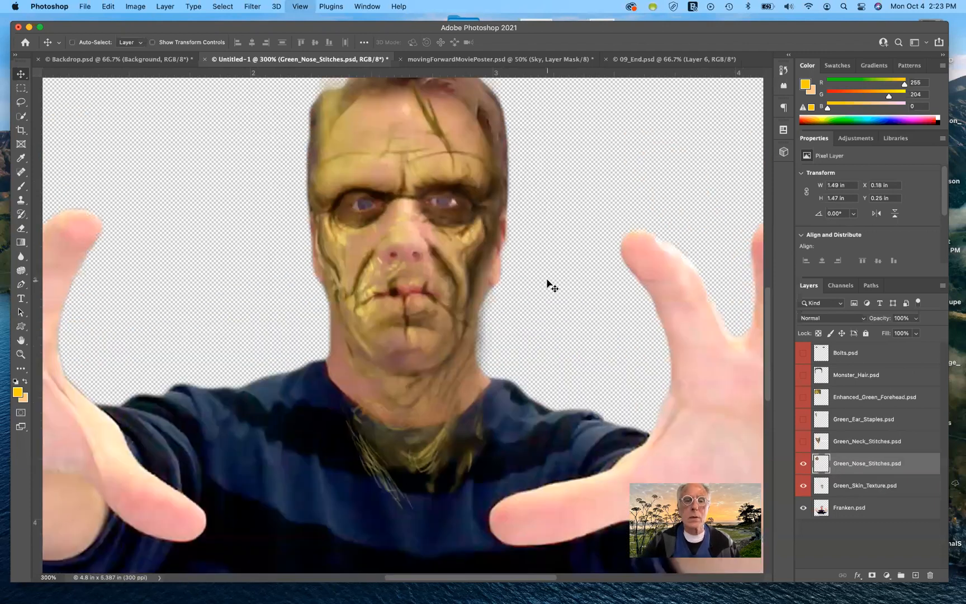
pyautogui.press('super+minus')
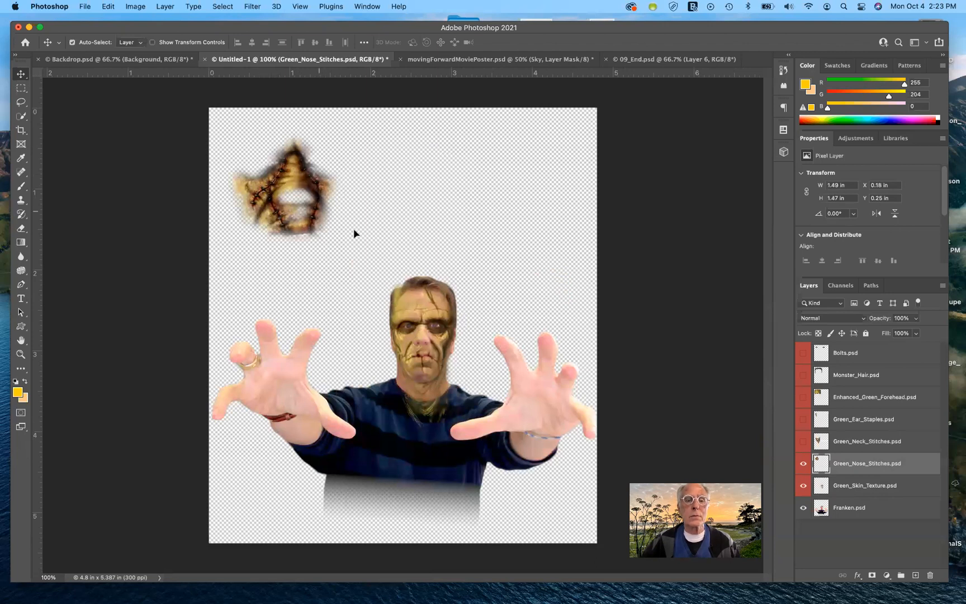
pyautogui.moveTo(294, 188); pyautogui.dragTo(425, 320)
pyautogui.press('super+equal')
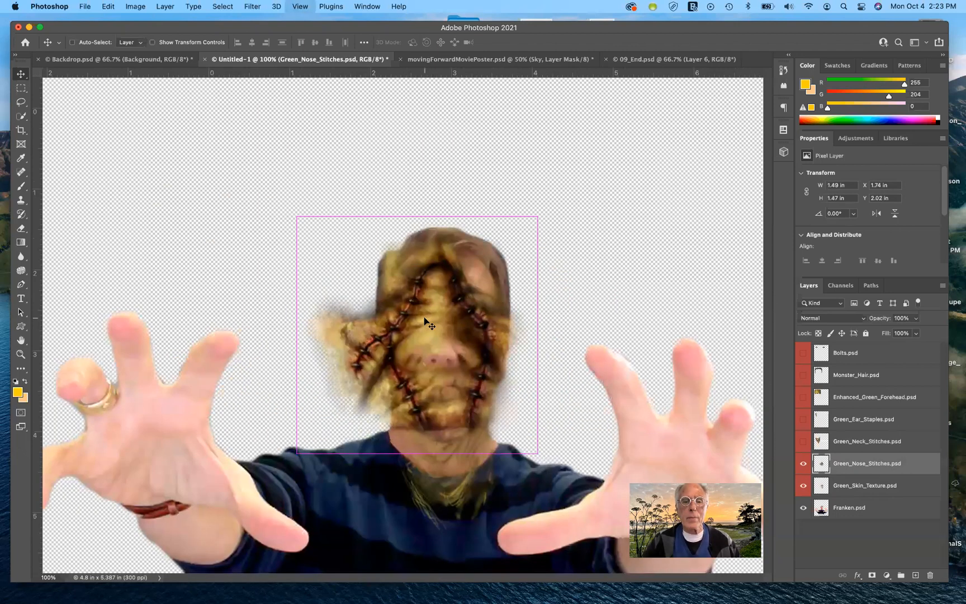
pyautogui.press('super+equal')
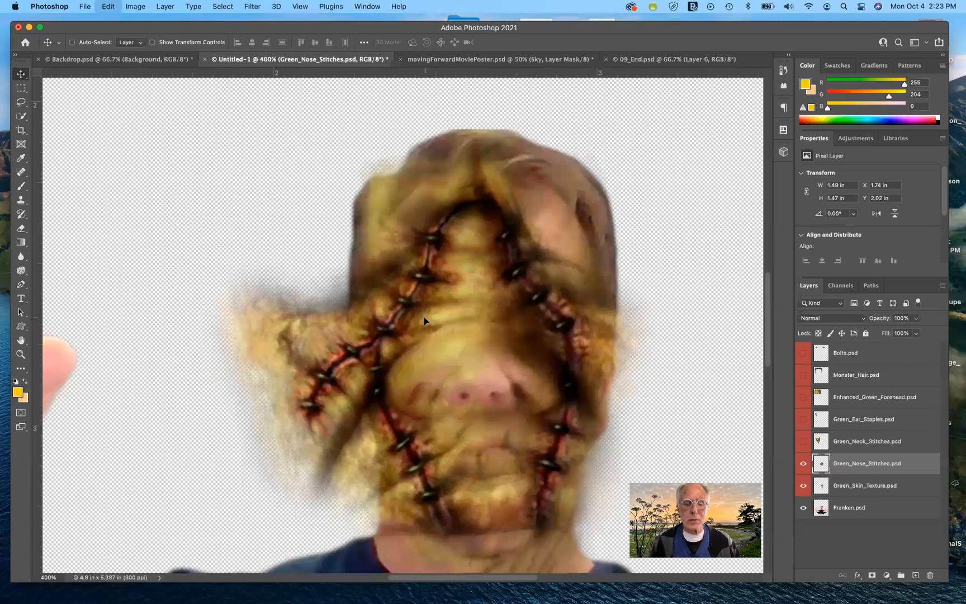
# - Free Transform the nose stitches, scaling them to about 35% and nudging them over the nose, then commit
pyautogui.press('super+t')
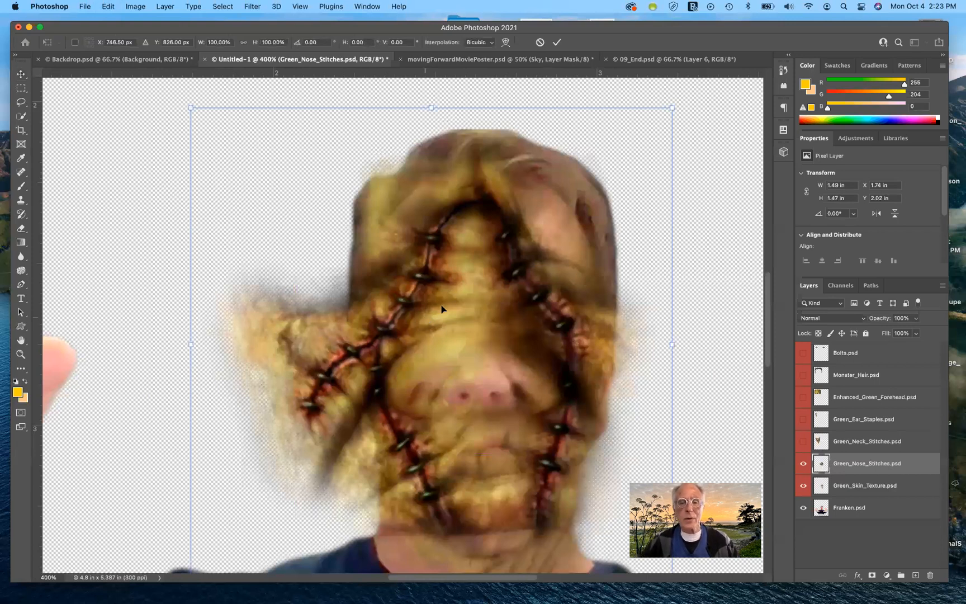
pyautogui.moveTo(672, 107); pyautogui.dragTo(525, 275)
pyautogui.moveTo(480, 382); pyautogui.dragTo(479, 383)
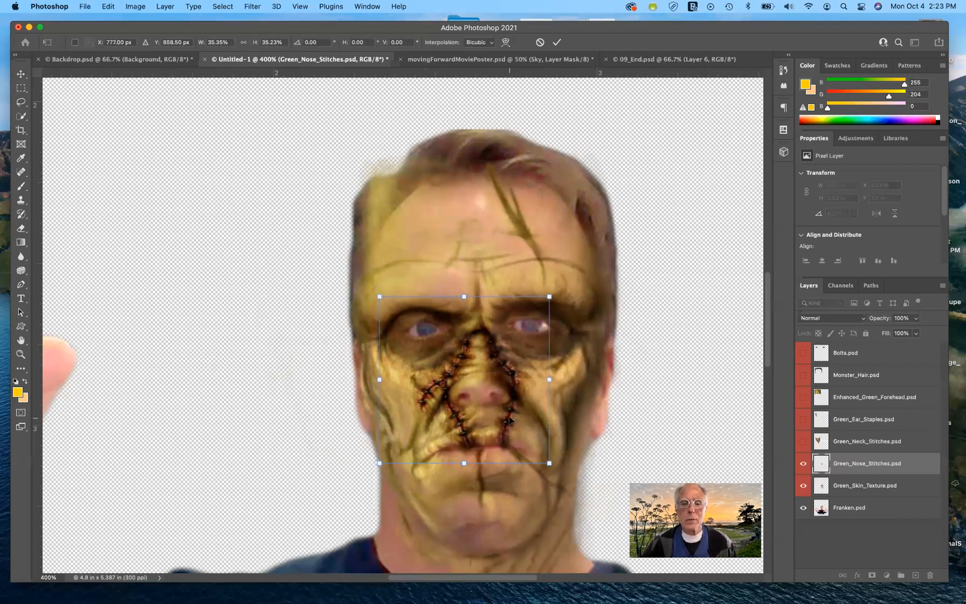
pyautogui.moveTo(508, 419); pyautogui.dragTo(509, 421)
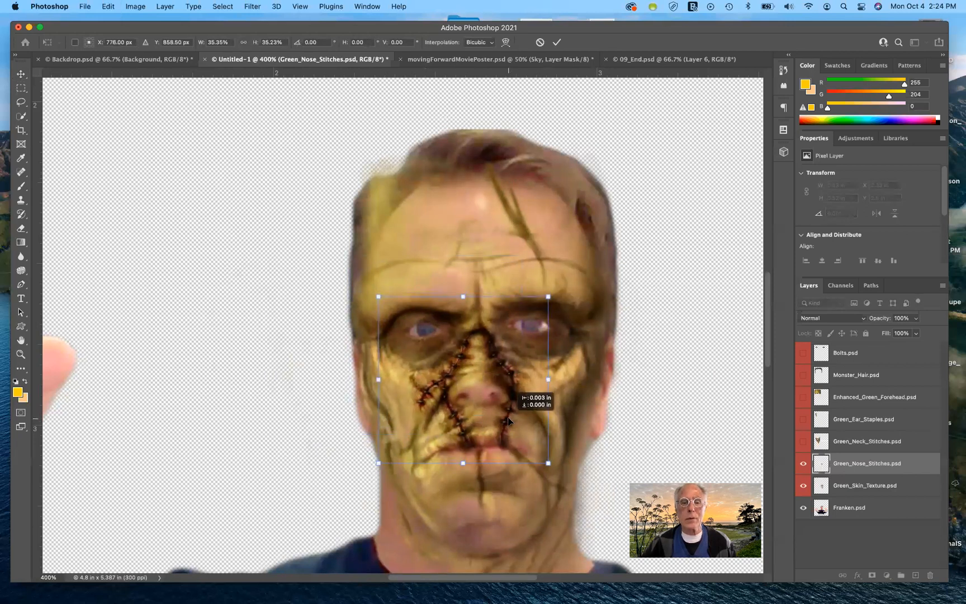
pyautogui.moveTo(509, 420); pyautogui.dragTo(512, 423)
pyautogui.press('Right')
pyautogui.press('Left')
pyautogui.press('Right')
pyautogui.press('Up')
pyautogui.press('Up')
pyautogui.press('Up')
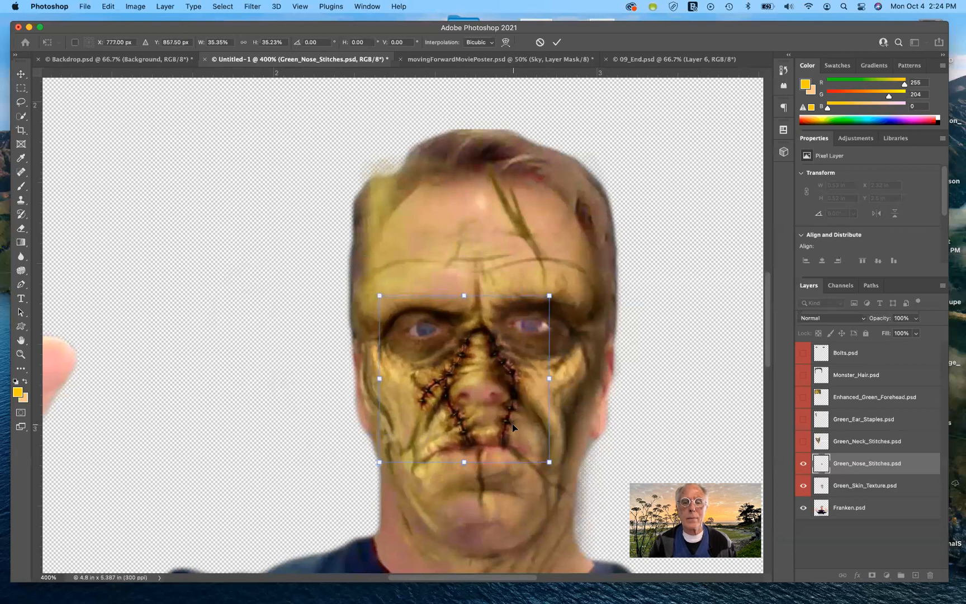
pyautogui.press('Down')
pyautogui.press('Left')
pyautogui.press('Down')
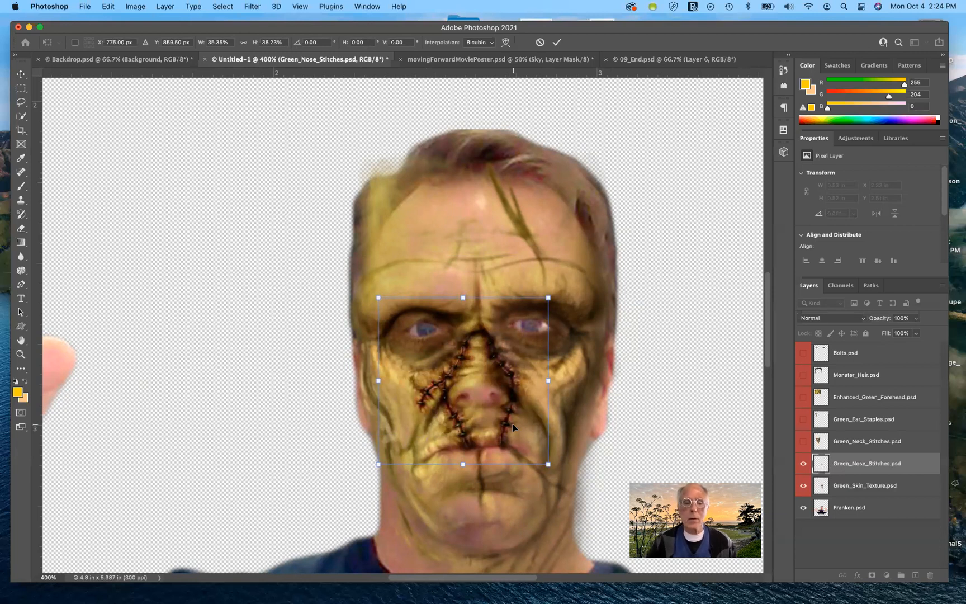
pyautogui.press('Return')
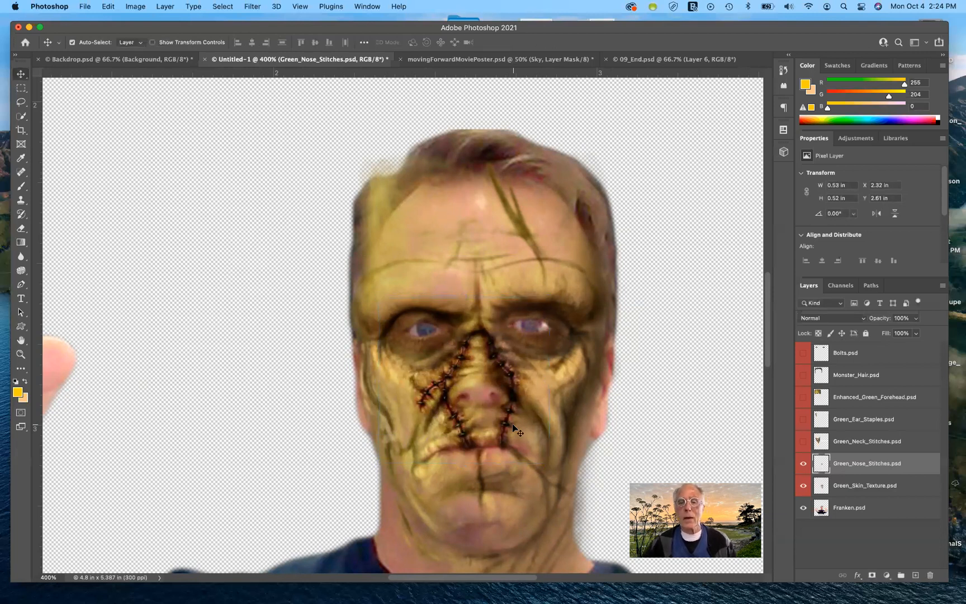
# - Show the Green_Neck_Stitches layer and drag the stitches down onto Franken's neck
pyautogui.click(803, 442)
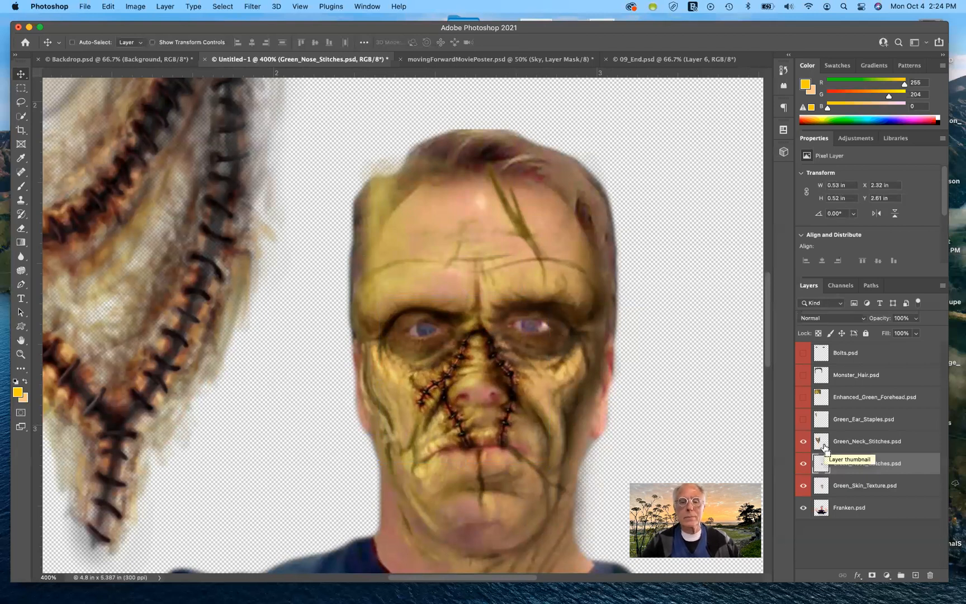
pyautogui.press('super+minus')
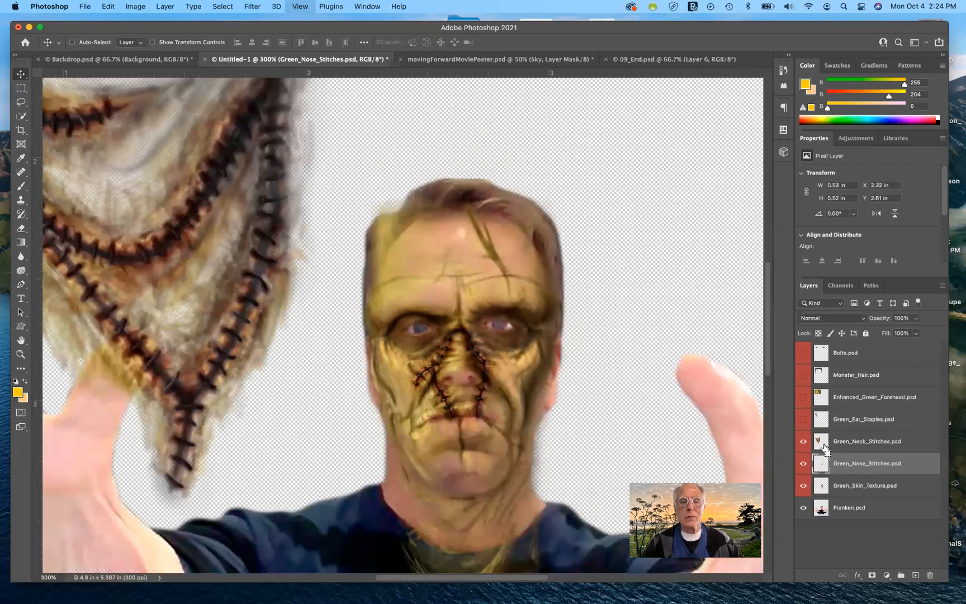
pyautogui.press('super+minus')
pyautogui.press('super+minus')
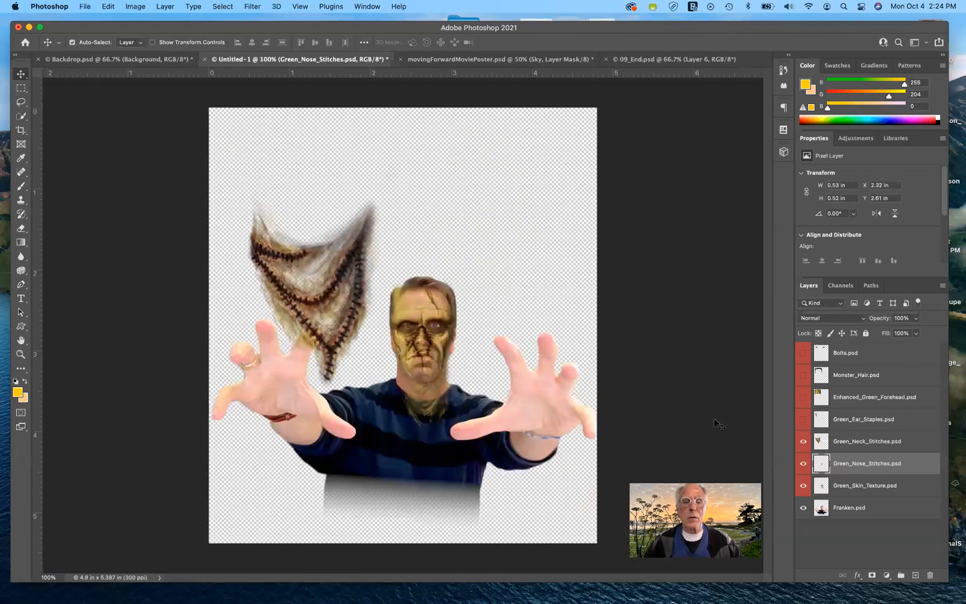
pyautogui.click(315, 289)
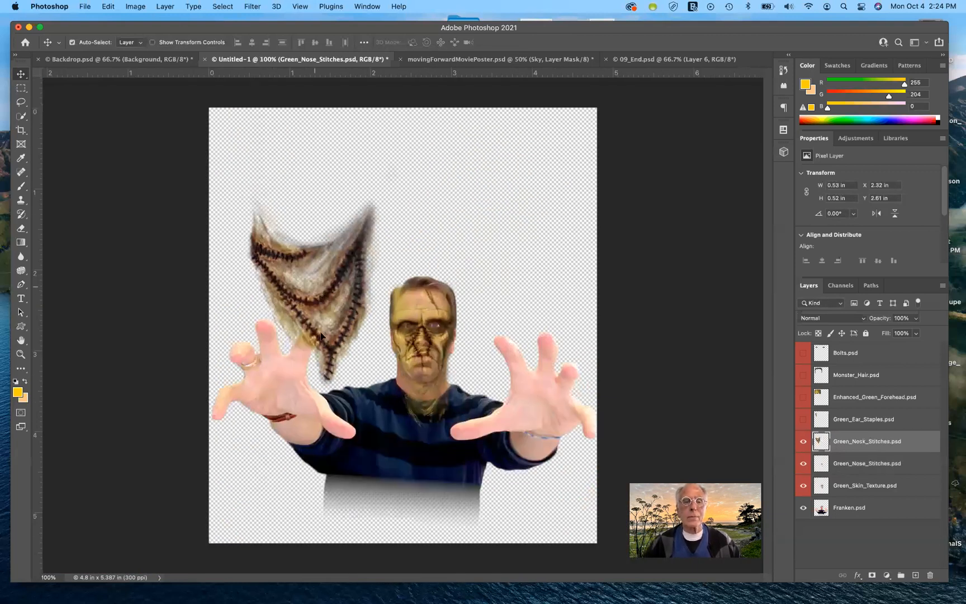
pyautogui.moveTo(320, 335); pyautogui.dragTo(423, 427)
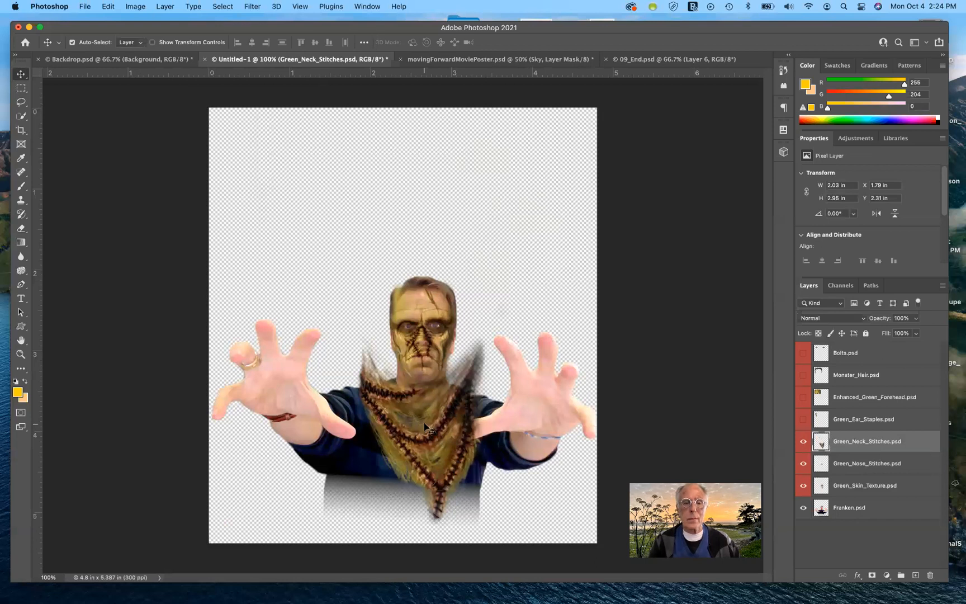
# - Free Transform the neck stitches, scaling them to about 37% wide and 36% high and moving them onto Franken's neck
pyautogui.scroll(5, 423, 422)
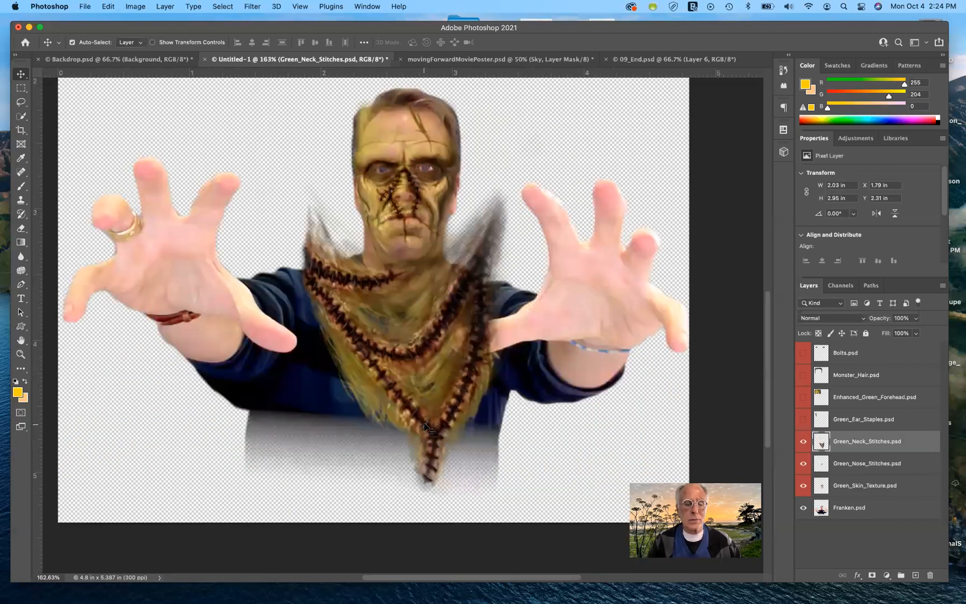
pyautogui.press('super+t')
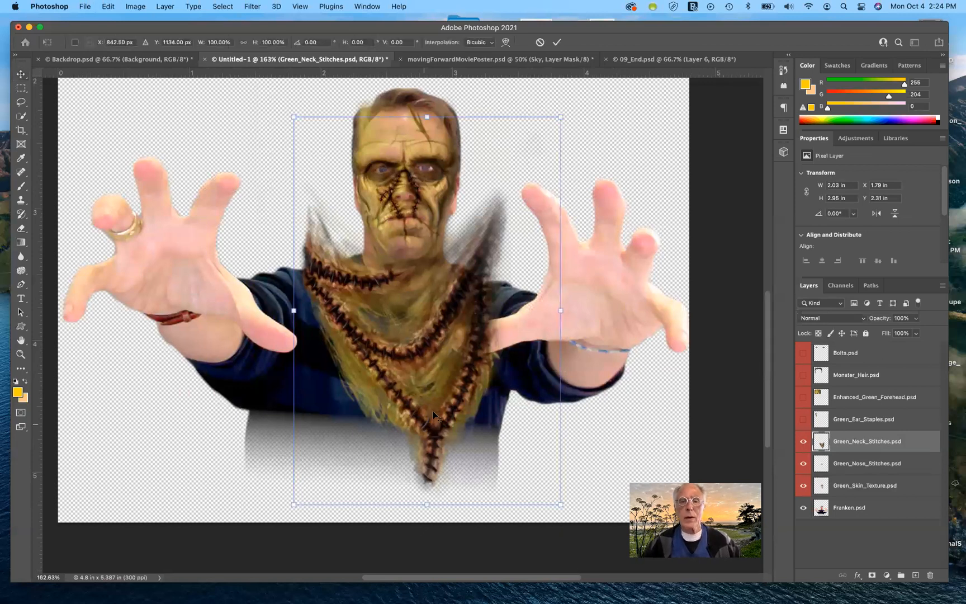
pyautogui.moveTo(562, 118); pyautogui.dragTo(474, 240)
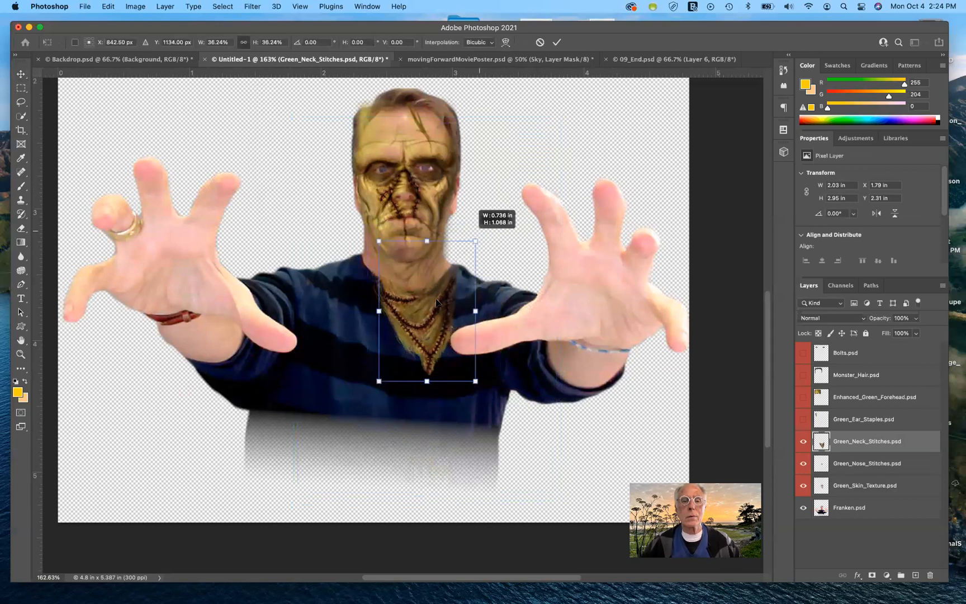
pyautogui.moveTo(424, 312); pyautogui.dragTo(462, 262)
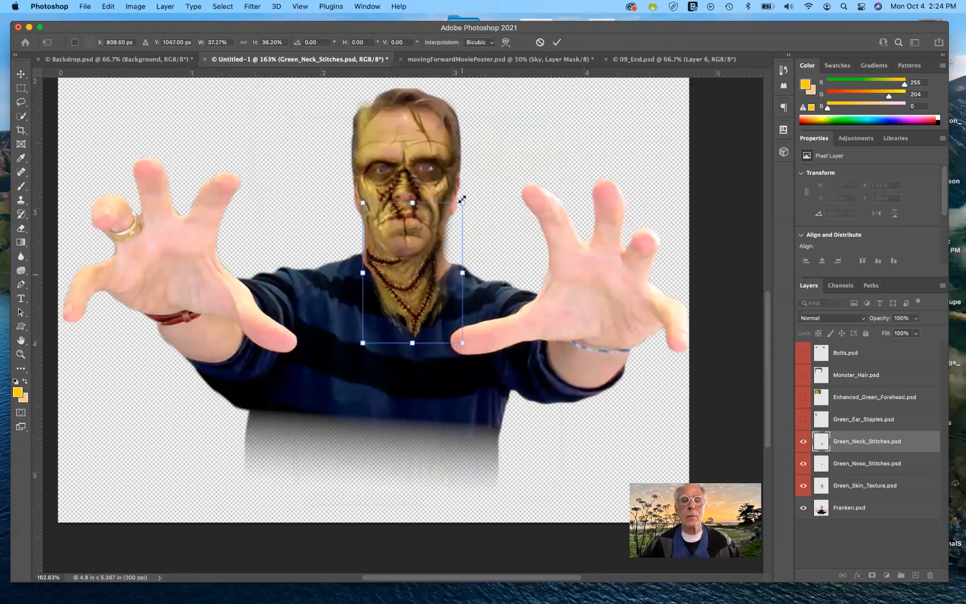
# - Refine the neck stitches' transform to about 41% wide and 34% high around the neck, then commit
pyautogui.moveTo(361, 273); pyautogui.dragTo(359, 273)
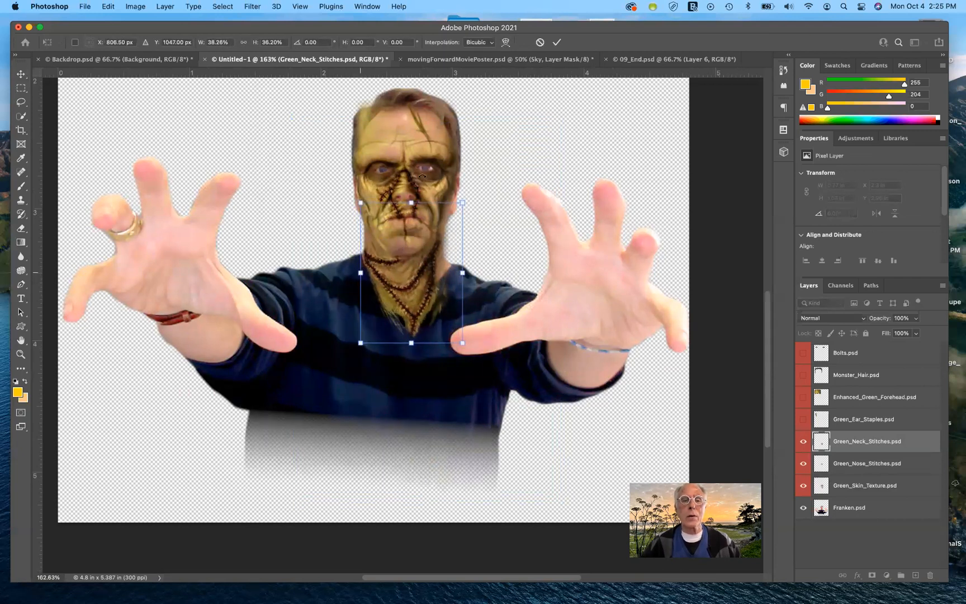
pyautogui.moveTo(411, 203); pyautogui.dragTo(412, 150)
pyautogui.moveTo(424, 257); pyautogui.dragTo(425, 216)
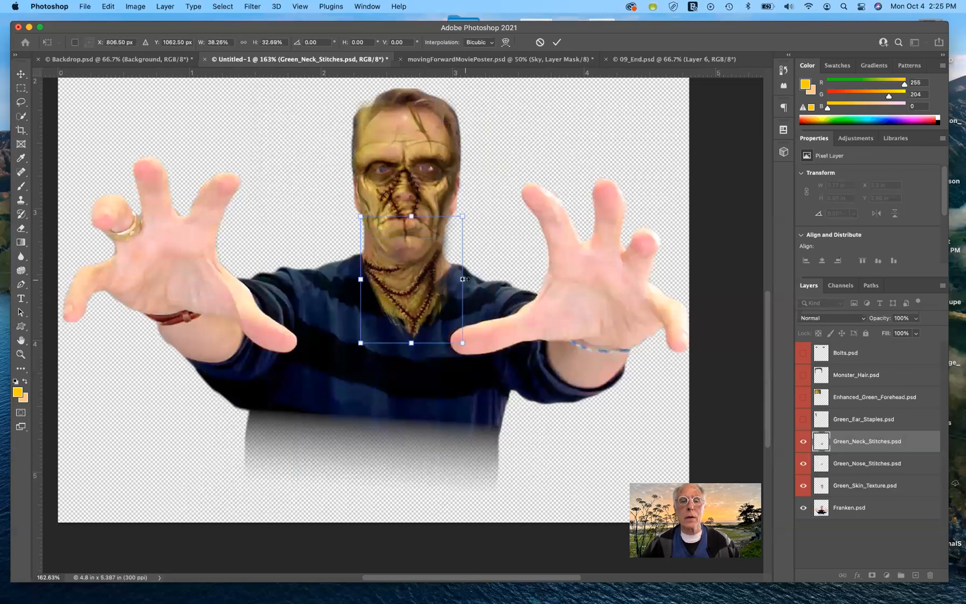
pyautogui.moveTo(468, 282); pyautogui.dragTo(468, 277)
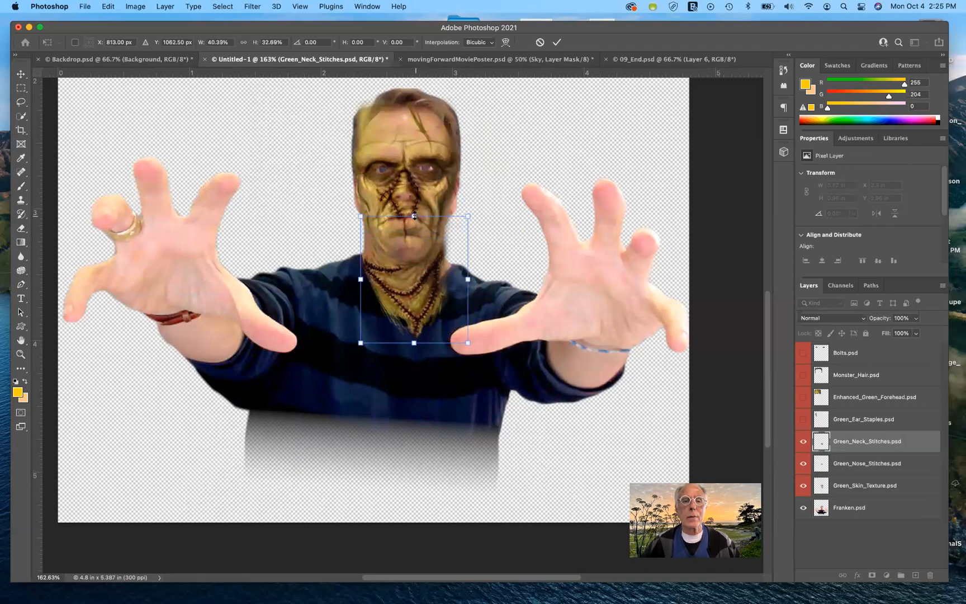
pyautogui.moveTo(414, 215); pyautogui.dragTo(414, 214)
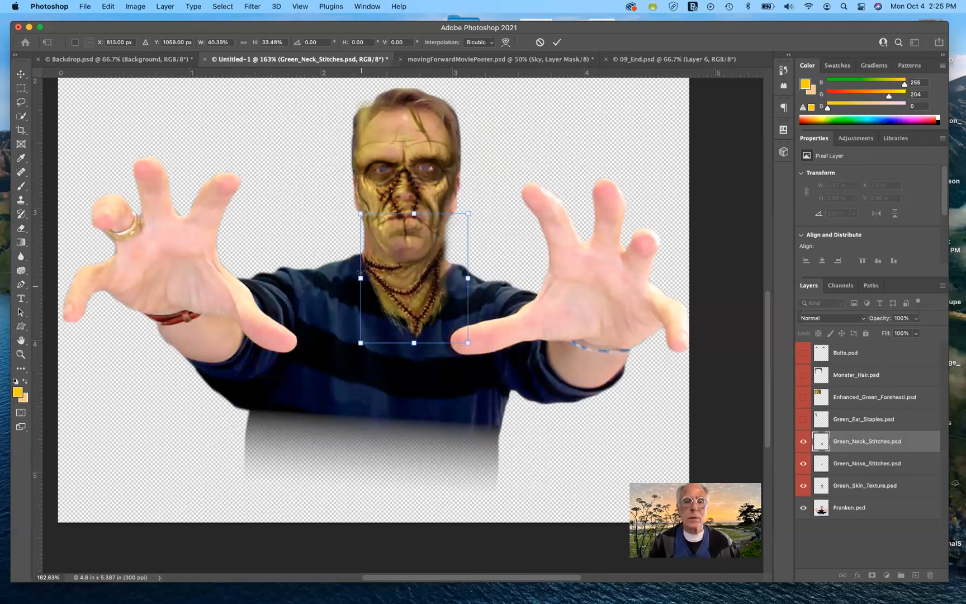
pyautogui.scroll(5, 361, 272)
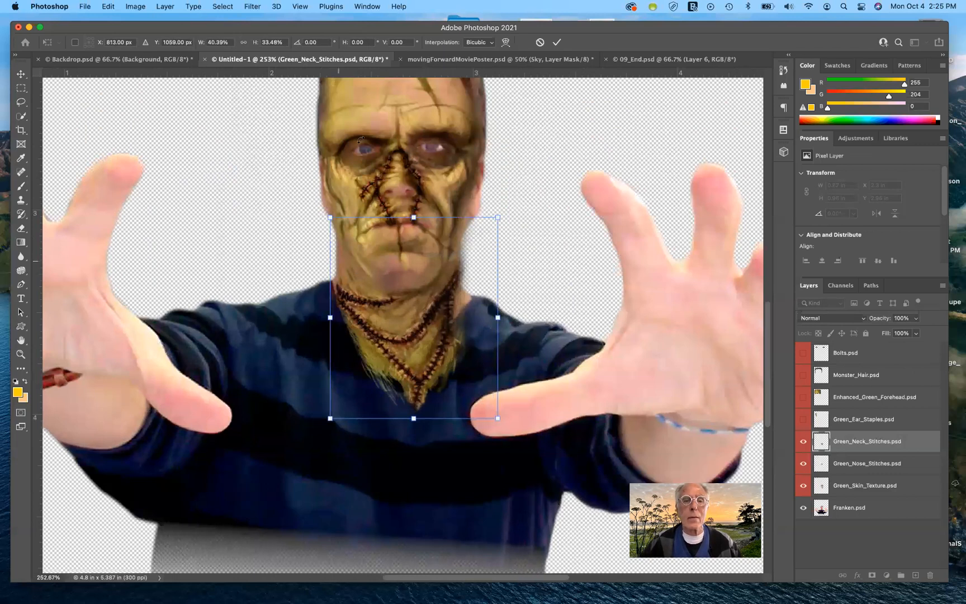
pyautogui.moveTo(414, 219)
pyautogui.mouseDown()
pyautogui.moveTo(414, 228)
pyautogui.moveTo(415, 219)
pyautogui.mouseUp()
pyautogui.moveTo(330, 317); pyautogui.dragTo(328, 317)
pyautogui.moveTo(497, 317); pyautogui.dragTo(497, 318)
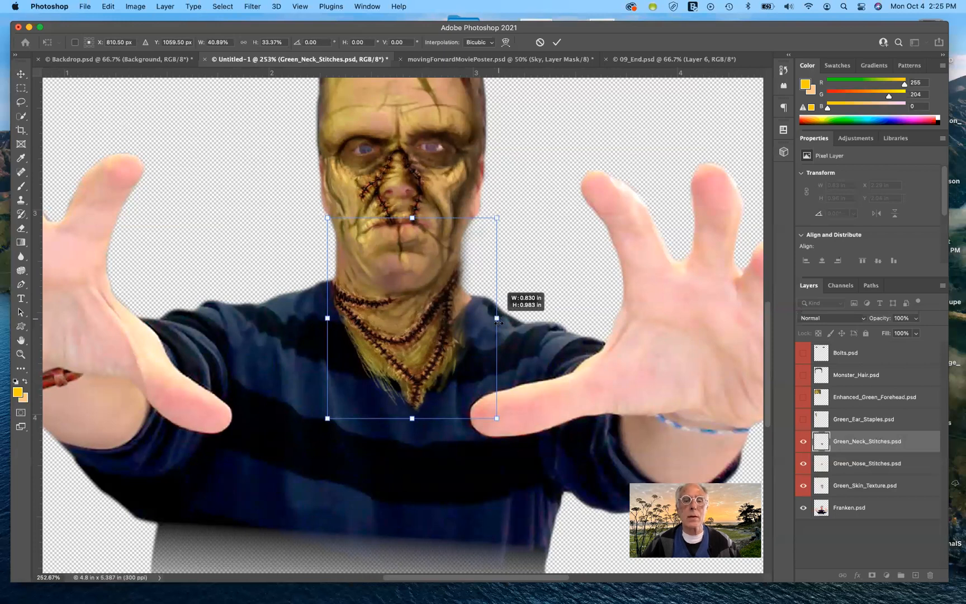
pyautogui.moveTo(498, 322); pyautogui.dragTo(498, 322)
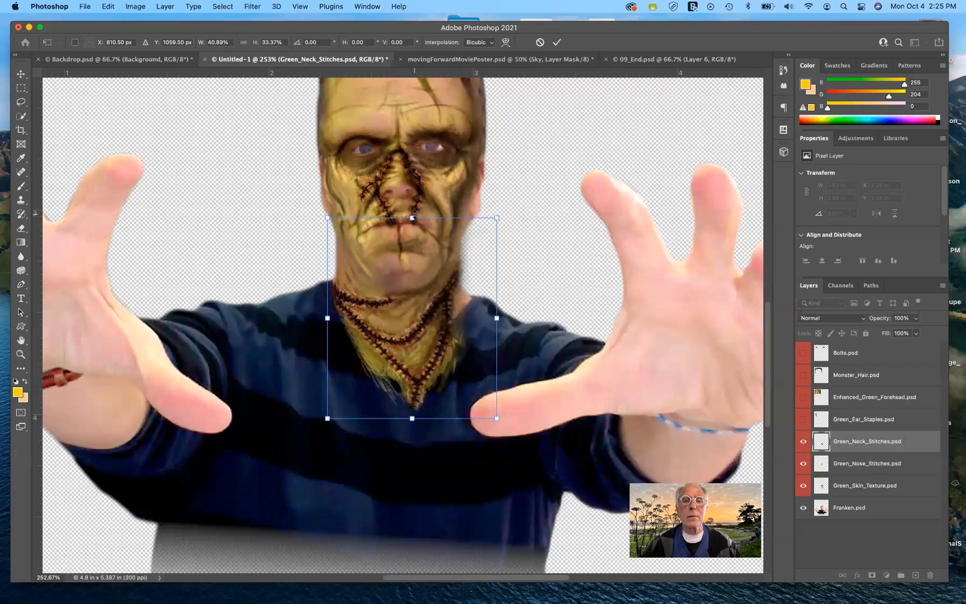
pyautogui.moveTo(412, 217); pyautogui.dragTo(413, 208)
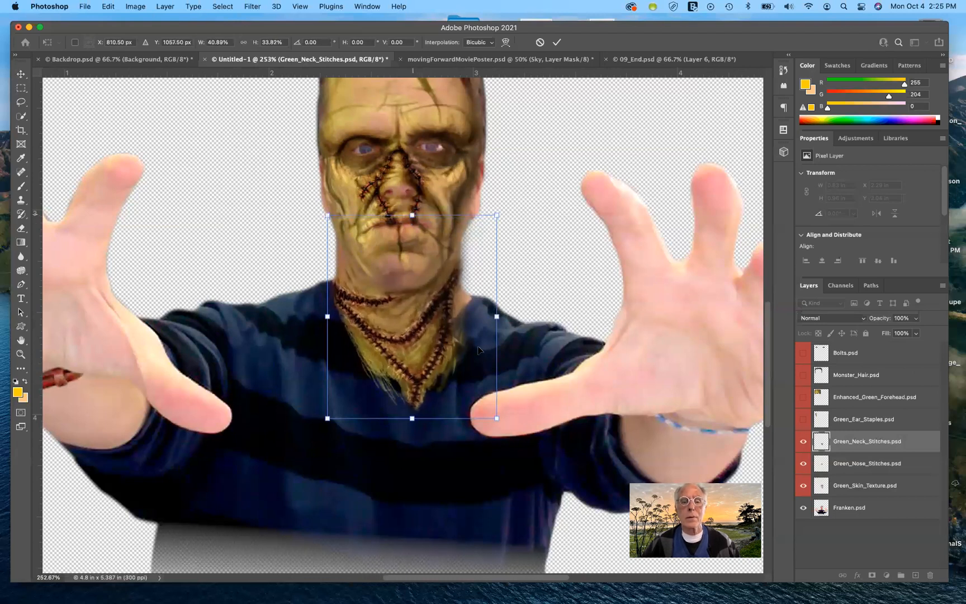
pyautogui.click(557, 42)
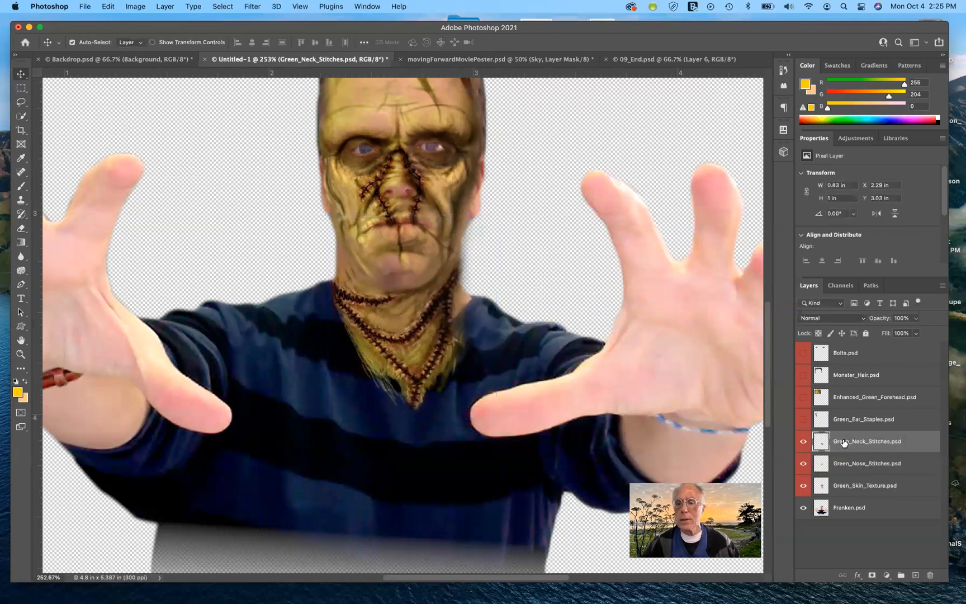
# - Show the Green_Ear_Staples layer and drag the staples from the corner onto Franken's face
pyautogui.click(803, 421)
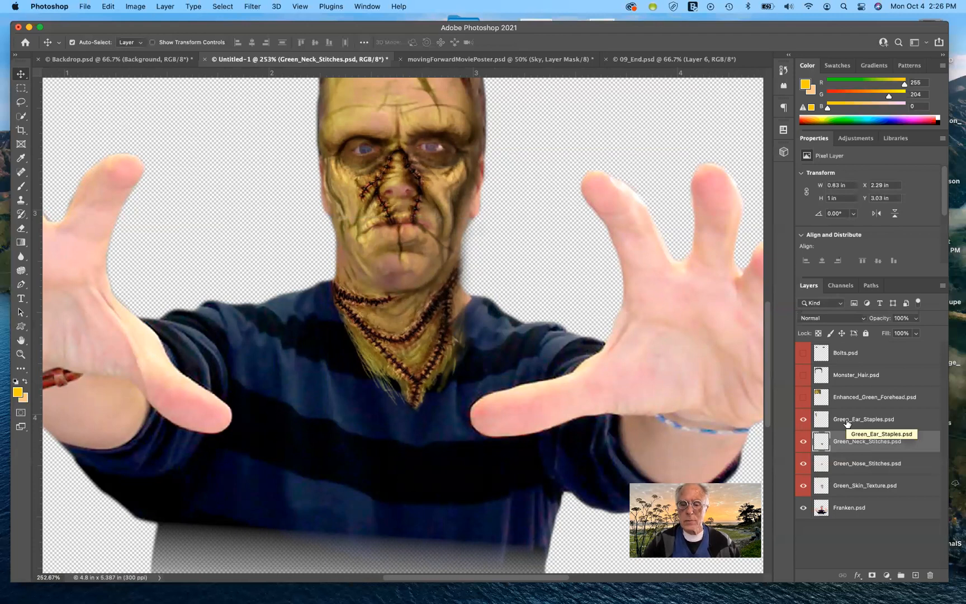
pyautogui.press('super+minus')
pyautogui.press('super+minus')
pyautogui.press('super+minus')
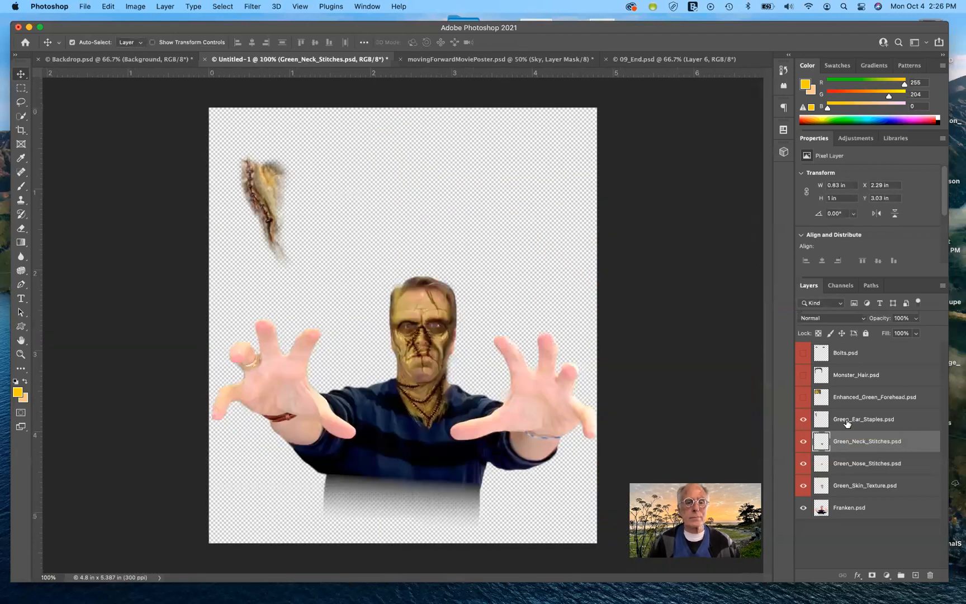
pyautogui.moveTo(268, 194); pyautogui.dragTo(414, 368)
# - Free Transform the ear staples, scaling them to about 44% and moving them onto the left side of the face
pyautogui.scroll(5, 414, 363)
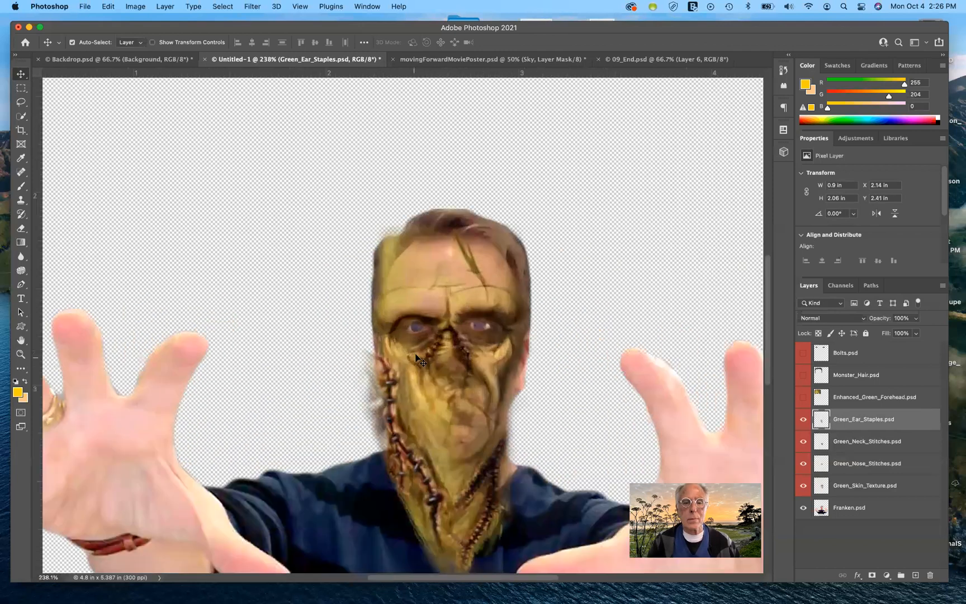
pyautogui.scroll(2, 420, 362)
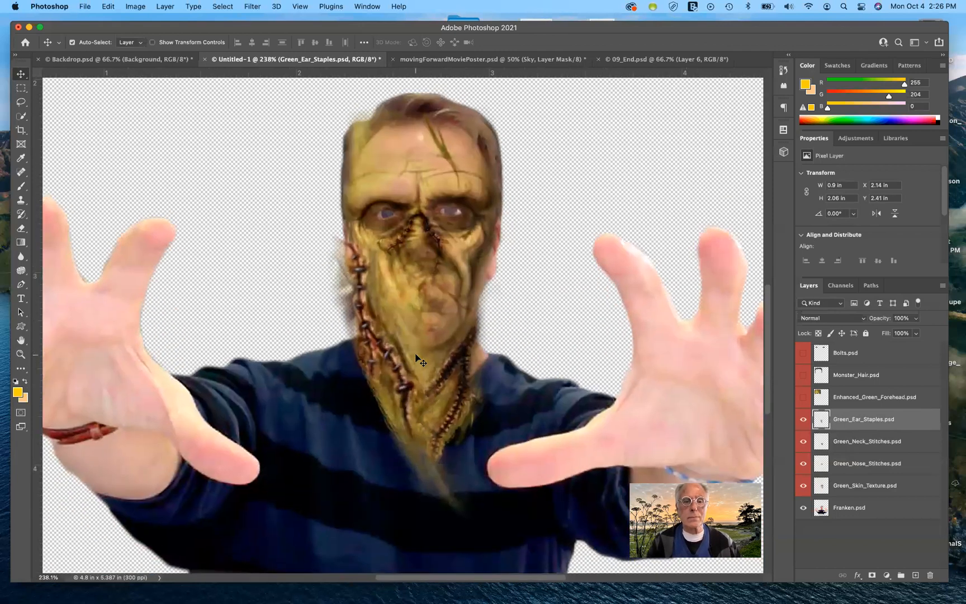
pyautogui.scroll(1, 420, 362)
pyautogui.press('super+t')
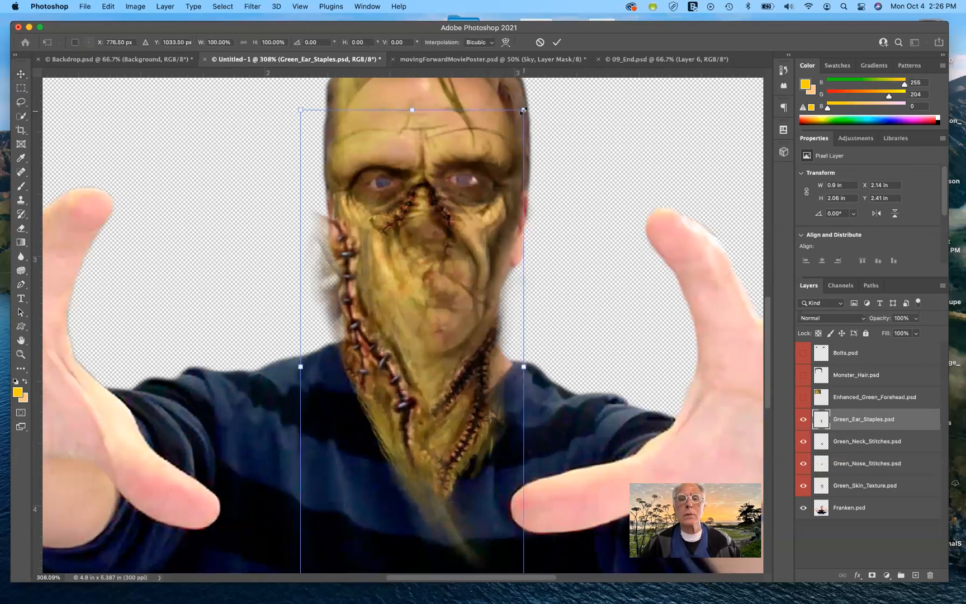
pyautogui.moveTo(517, 124); pyautogui.dragTo(461, 253)
pyautogui.moveTo(409, 359); pyautogui.dragTo(353, 227)
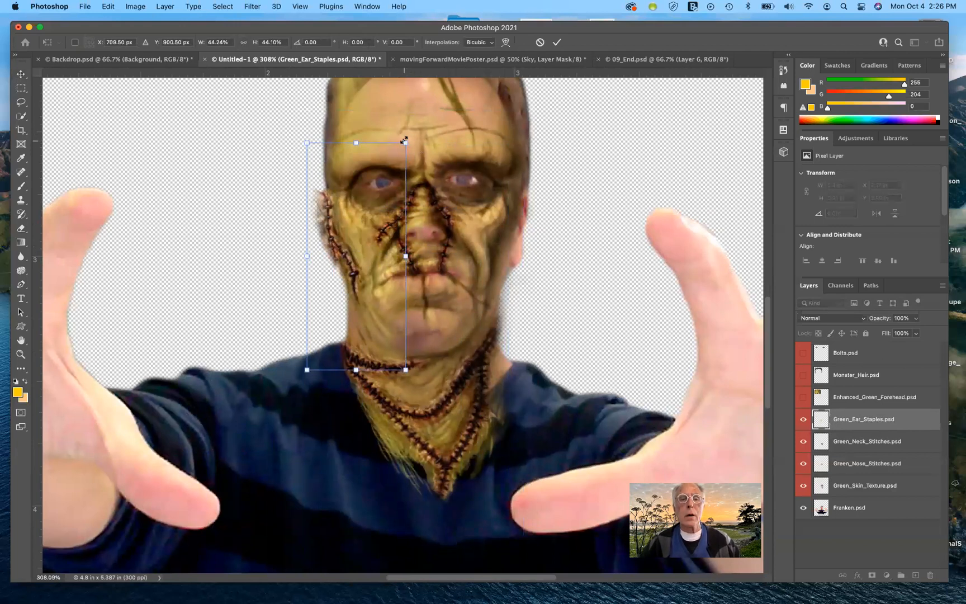
# - Shrink the ear staples to about 35% wide and 36% high along the left cheek, then commit the transform
pyautogui.moveTo(407, 142); pyautogui.dragTo(360, 199)
pyautogui.moveTo(342, 244); pyautogui.dragTo(345, 237)
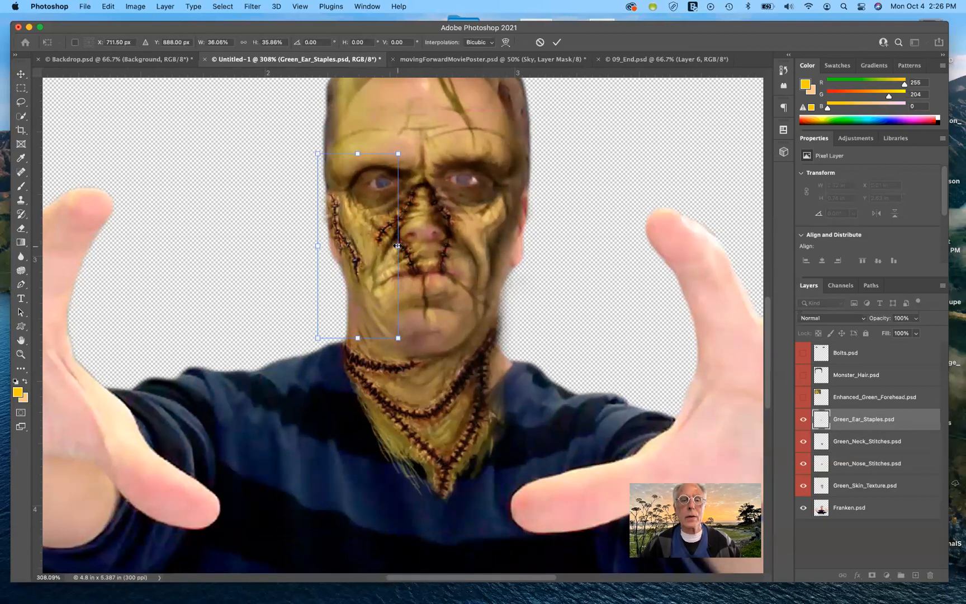
pyautogui.moveTo(397, 246); pyautogui.dragTo(398, 248)
pyautogui.moveTo(318, 247)
pyautogui.mouseDown()
pyautogui.moveTo(310, 249)
pyautogui.moveTo(322, 250)
pyautogui.mouseUp()
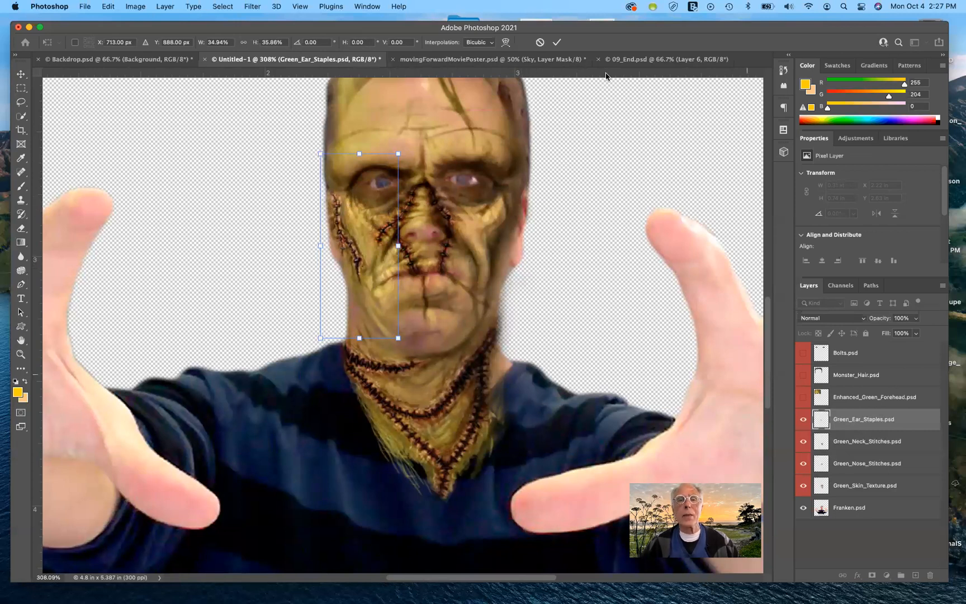
pyautogui.click(557, 44)
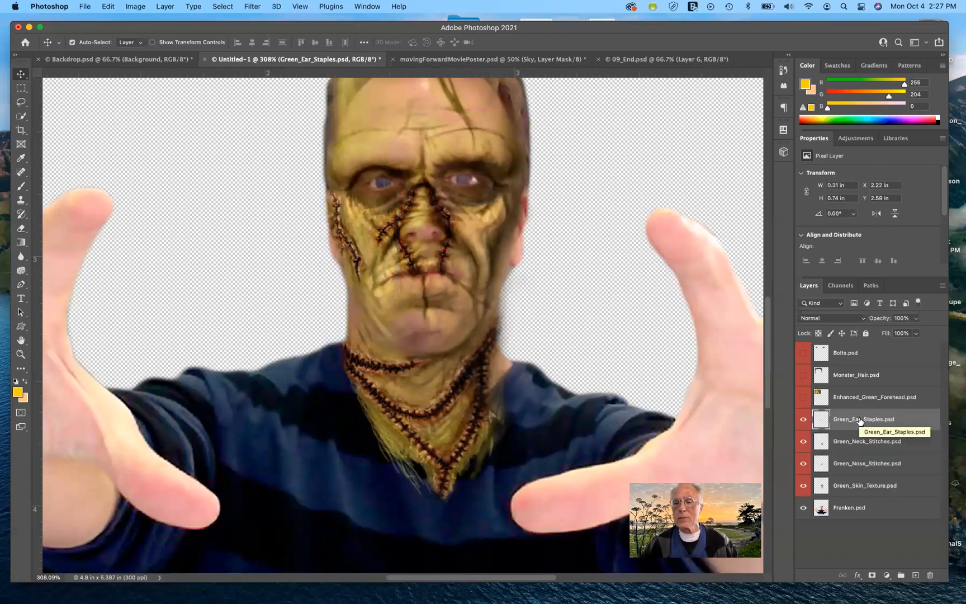
# - Duplicate the Green_Ear_Staples layer, flip the copy horizontally and move it onto the right side of Franken's face
pyautogui.moveTo(860, 421)
pyautogui.mouseDown()
pyautogui.moveTo(884, 464)
pyautogui.moveTo(868, 415)
pyautogui.moveTo(864, 423)
pyautogui.mouseUp()
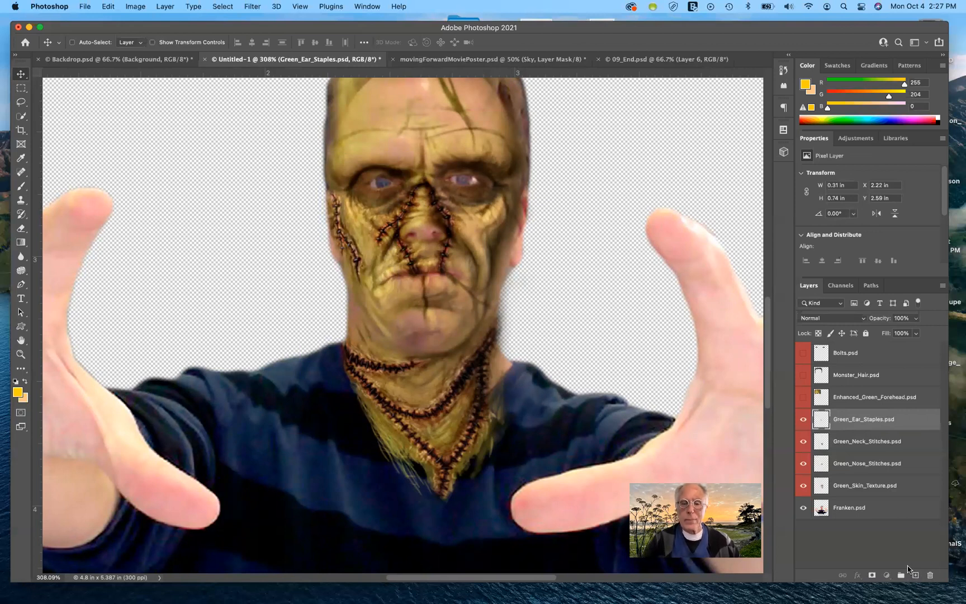
pyautogui.press('super+j')
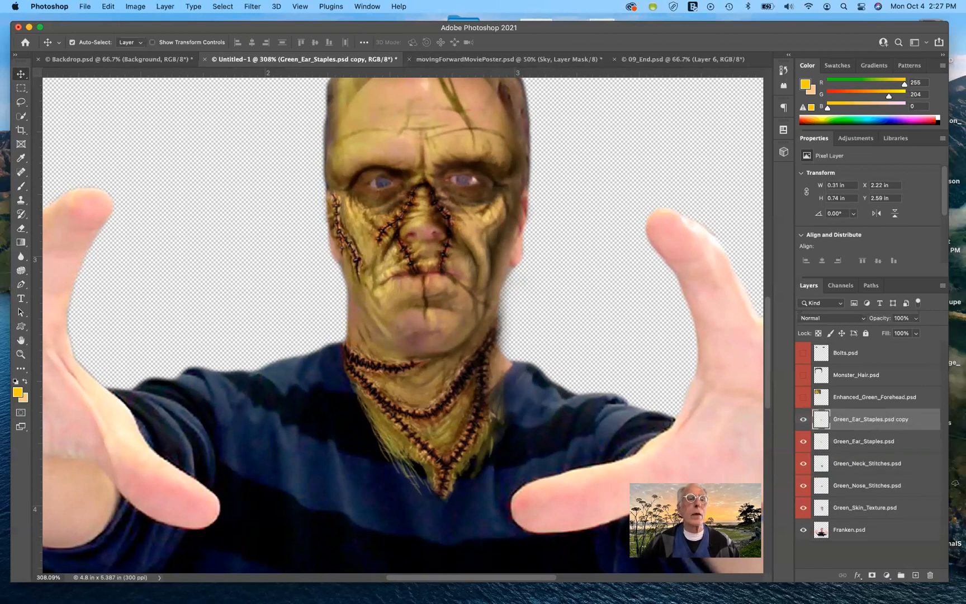
pyautogui.click(108, 6)
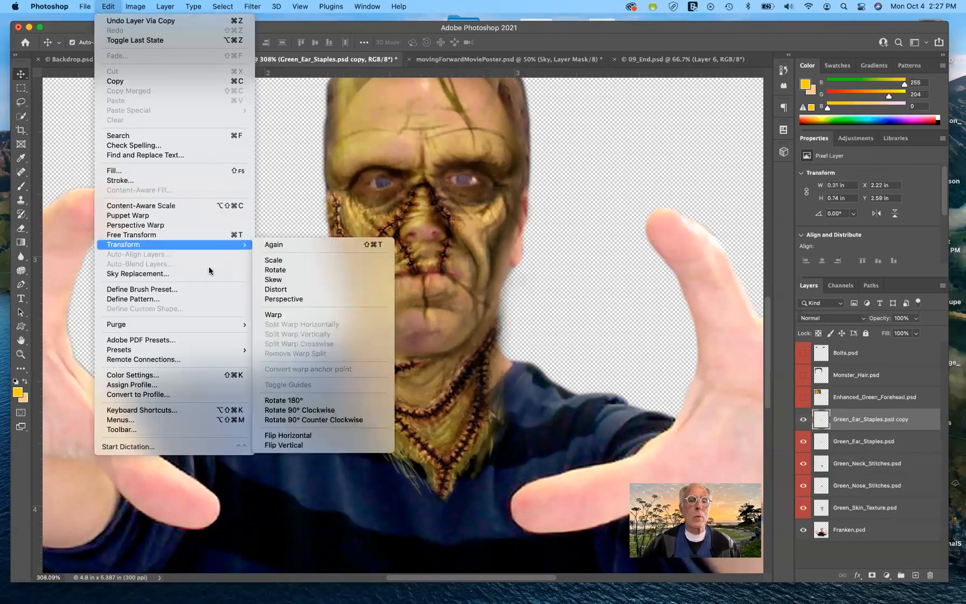
pyautogui.moveTo(228, 245)
pyautogui.click(322, 437)
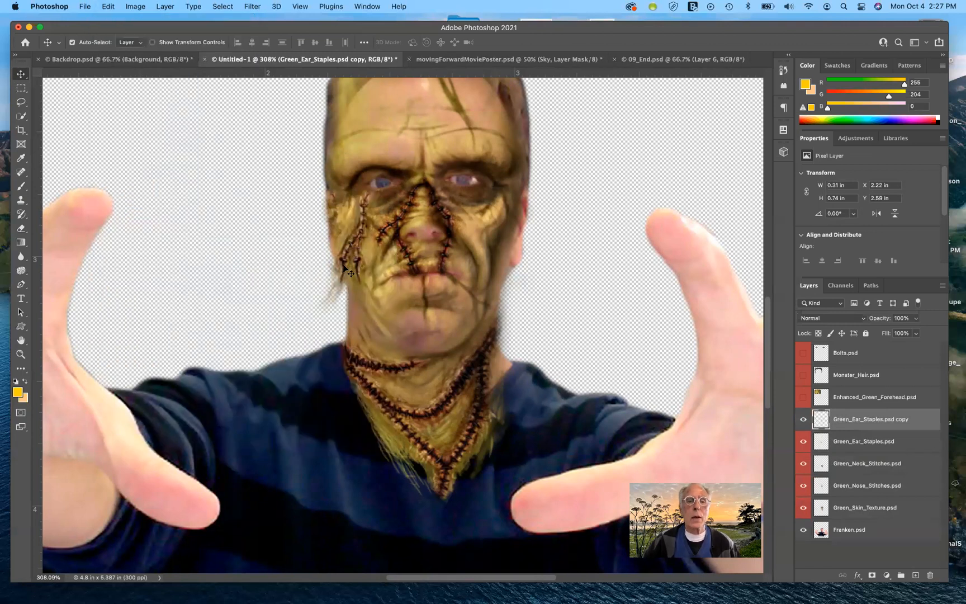
pyautogui.moveTo(434, 243); pyautogui.dragTo(515, 232)
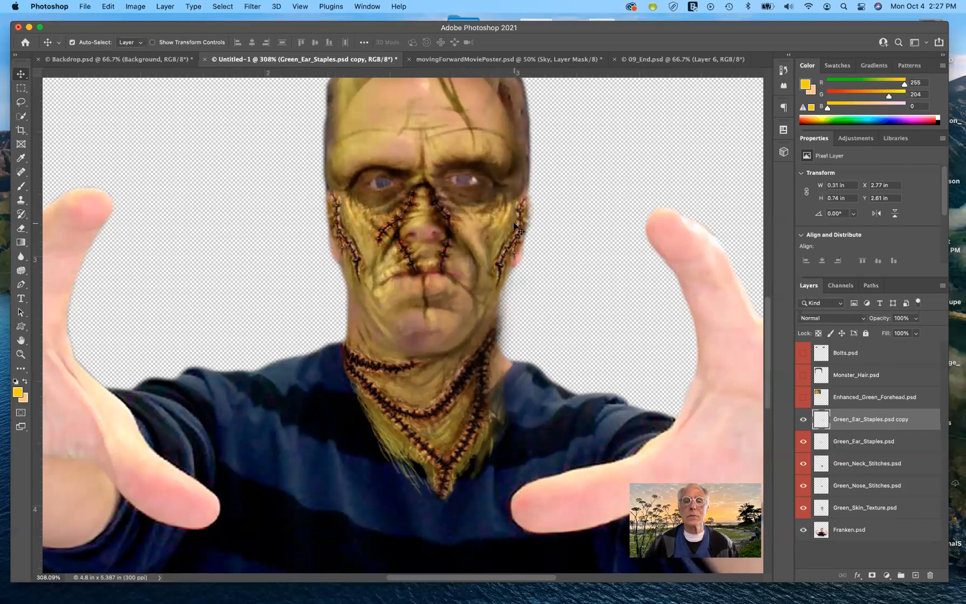
pyautogui.moveTo(514, 225); pyautogui.dragTo(517, 227)
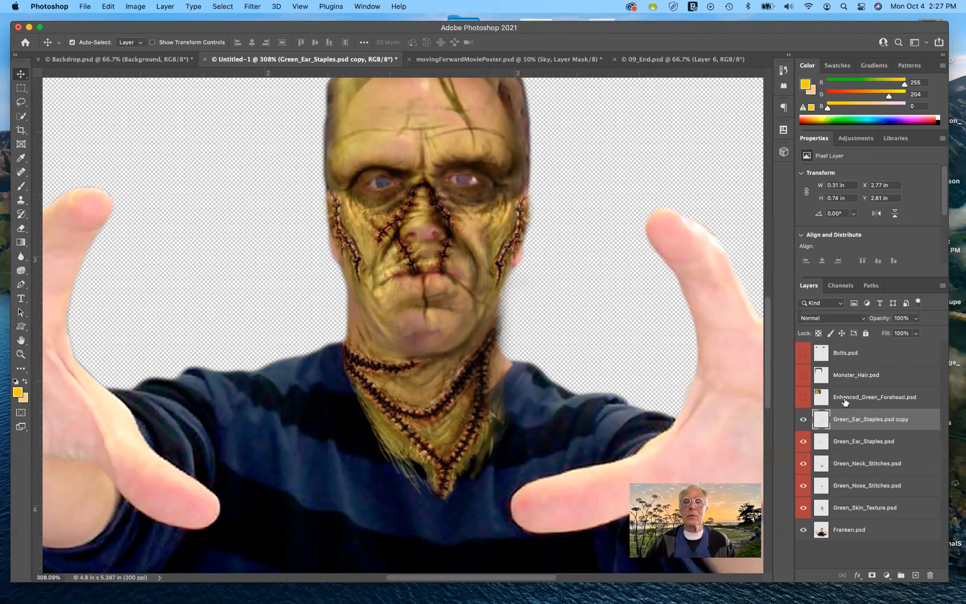
# - Show and select the Enhanced_Green_Forehead layer, then drag the forehead piece over Franken's head
pyautogui.click(802, 399)
pyautogui.click(828, 398)
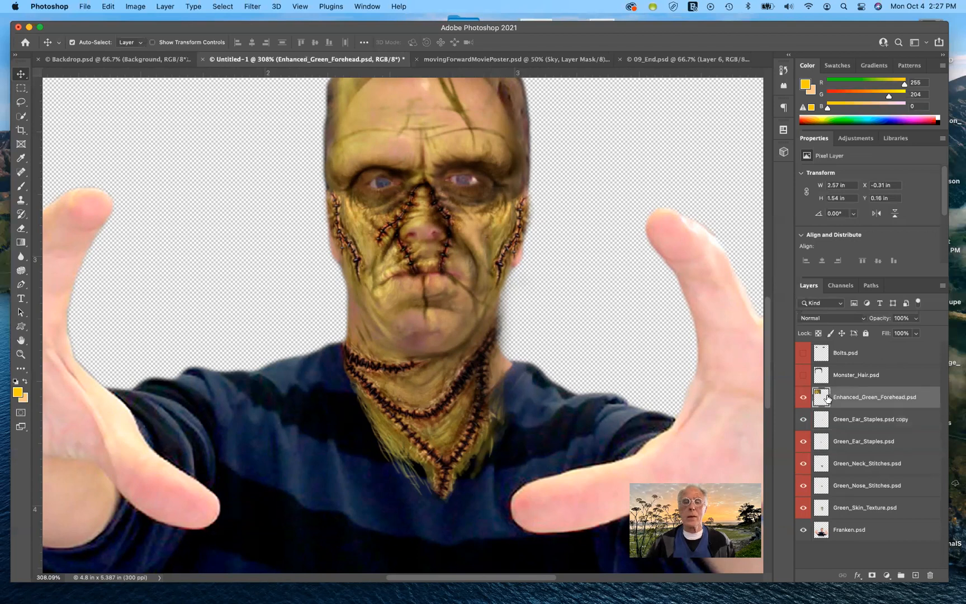
pyautogui.press('super+minus')
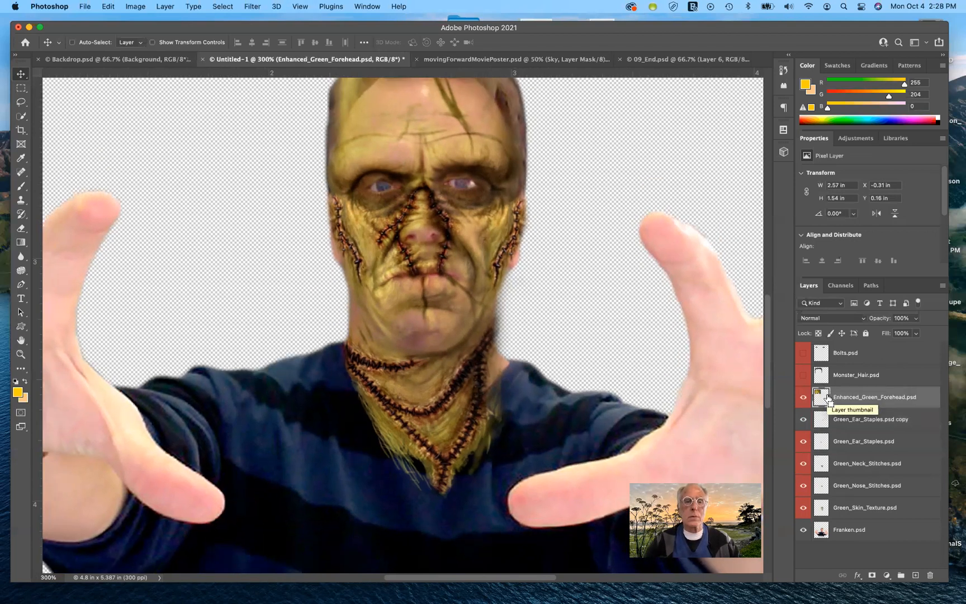
pyautogui.press('super+1')
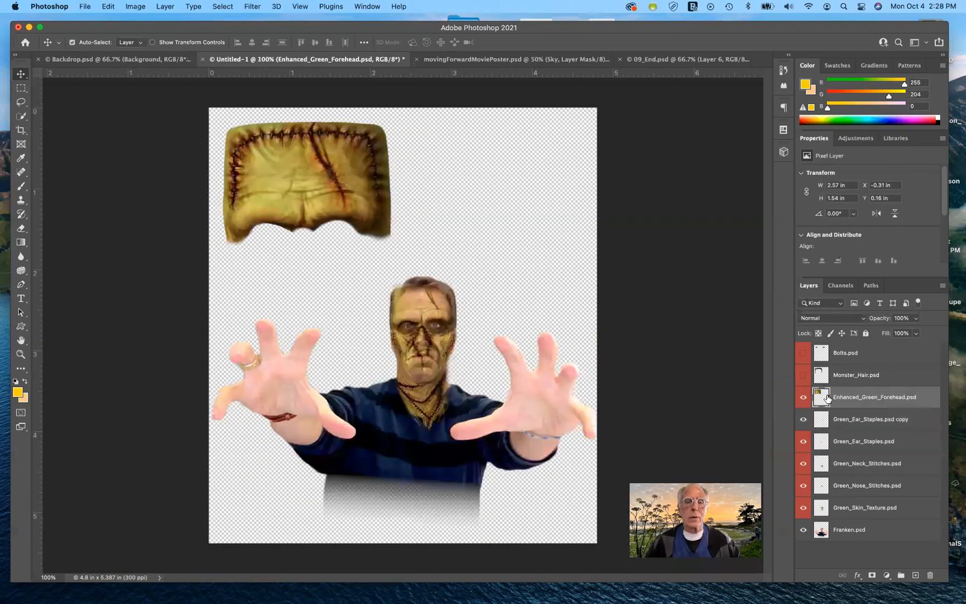
pyautogui.moveTo(345, 186); pyautogui.dragTo(468, 228)
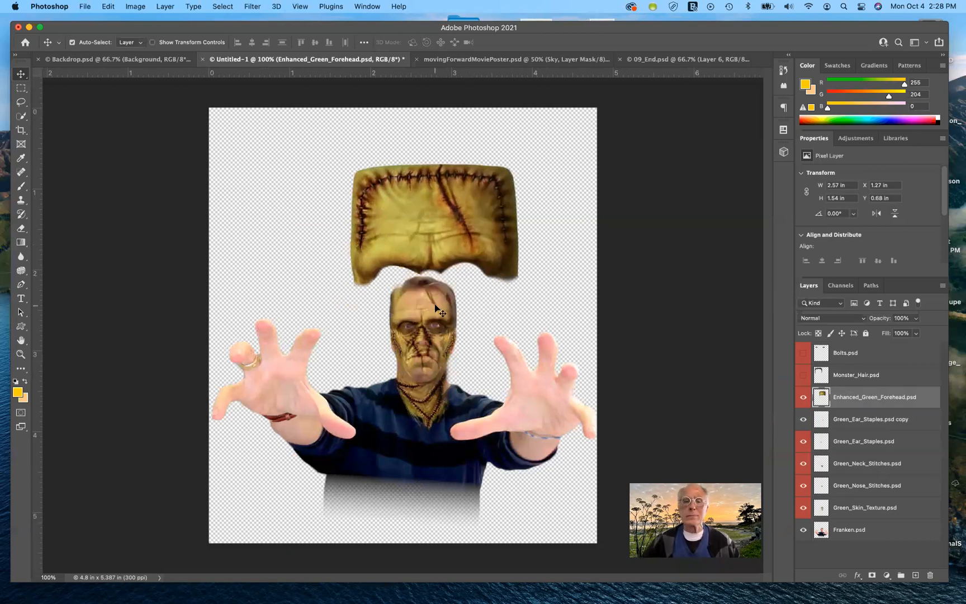
pyautogui.moveTo(472, 216); pyautogui.dragTo(463, 266)
# - Free Transform the forehead piece, scaling it to about 41% and placing it on top of Franken's head
pyautogui.scroll(5, 610, 215)
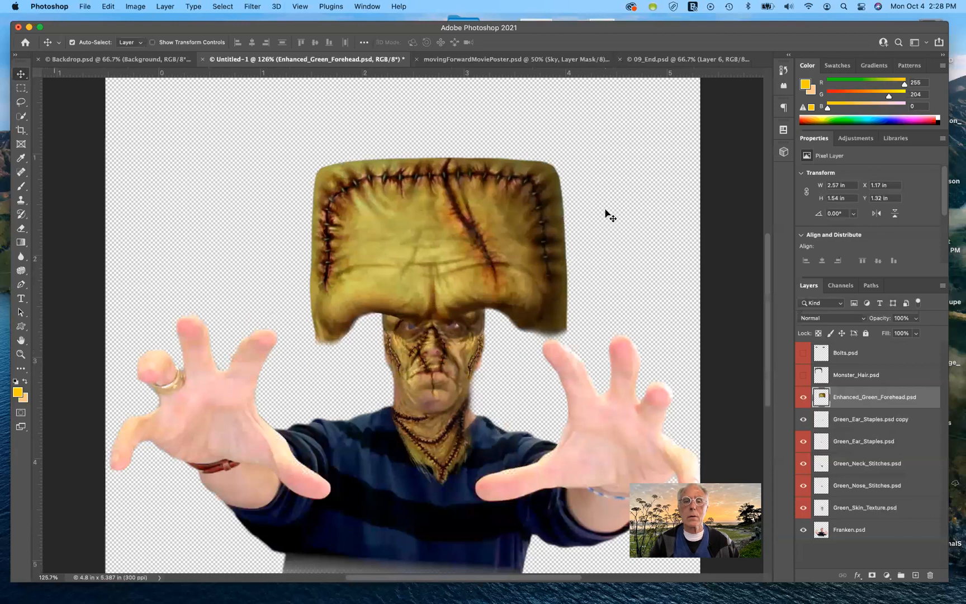
pyautogui.scroll(-1, 610, 216)
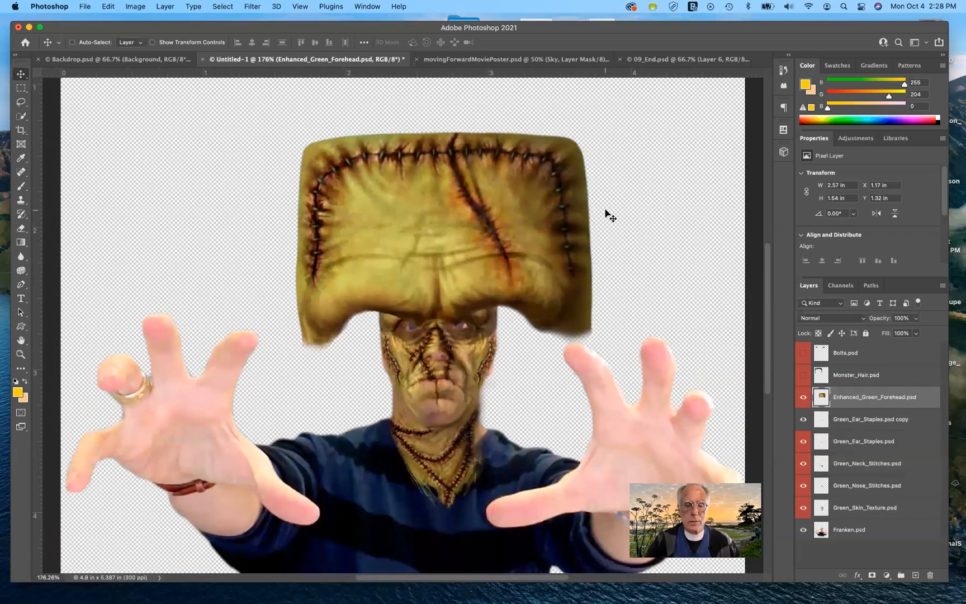
pyautogui.press('super+t')
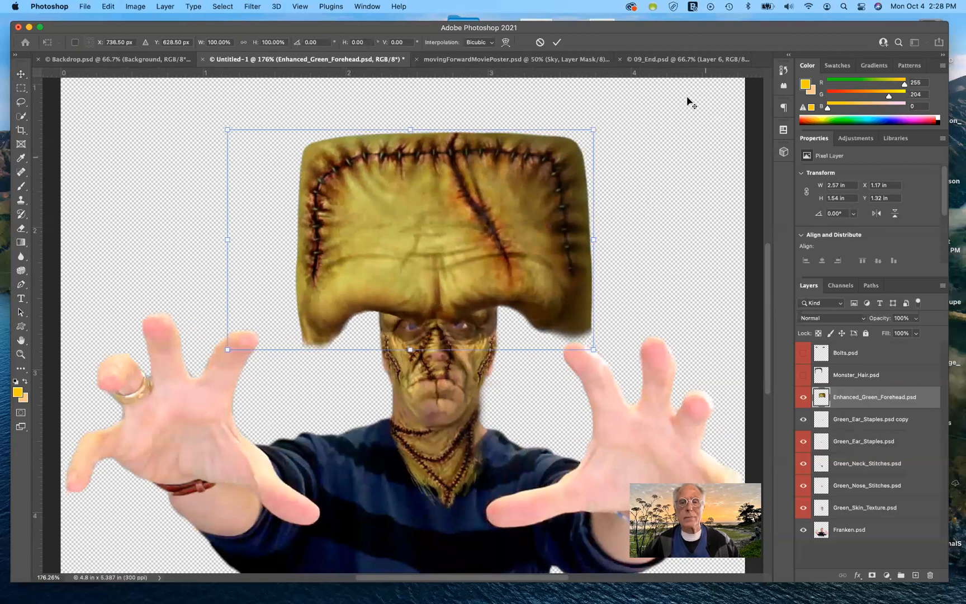
pyautogui.moveTo(594, 128); pyautogui.dragTo(485, 178)
pyautogui.moveTo(475, 237); pyautogui.dragTo(485, 251)
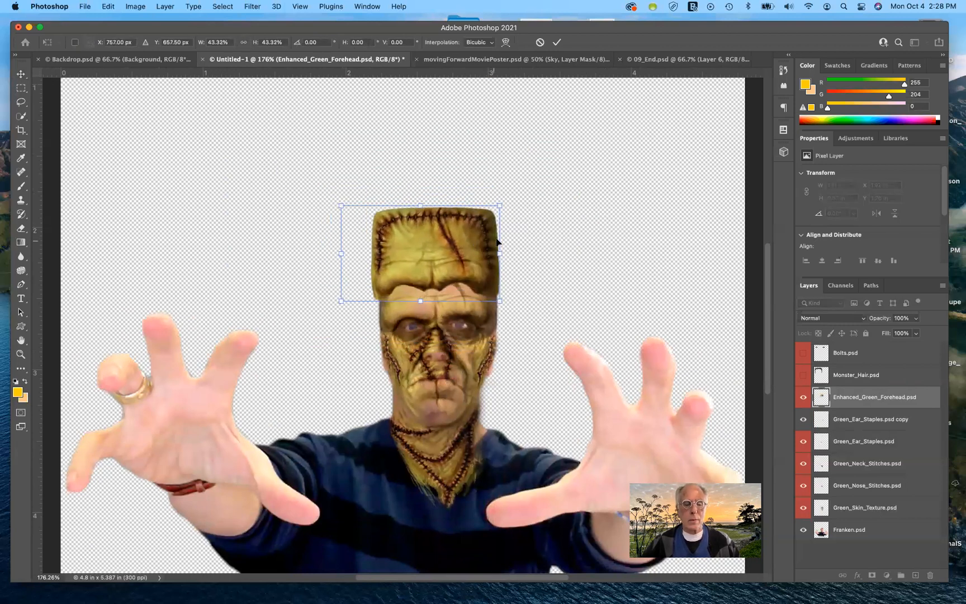
pyautogui.moveTo(500, 206); pyautogui.dragTo(494, 208)
pyautogui.moveTo(485, 218); pyautogui.dragTo(484, 218)
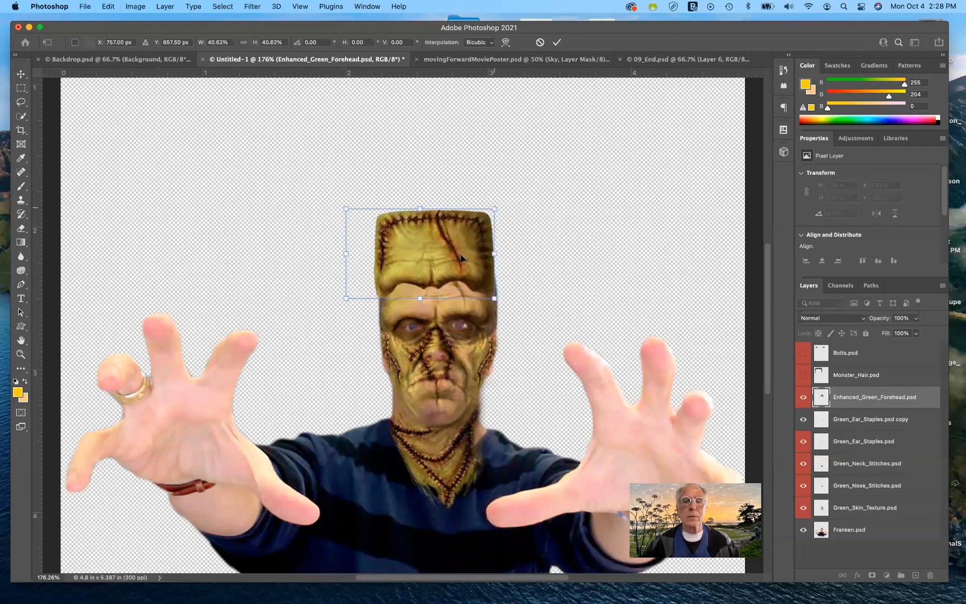
# - Move the forehead piece down onto the head and stretch its height to about 43%
pyautogui.moveTo(463, 273)
pyautogui.mouseDown()
pyautogui.moveTo(470, 297)
pyautogui.moveTo(468, 289)
pyautogui.mouseUp()
pyautogui.press('Down')
pyautogui.press('Down')
pyautogui.press('Down')
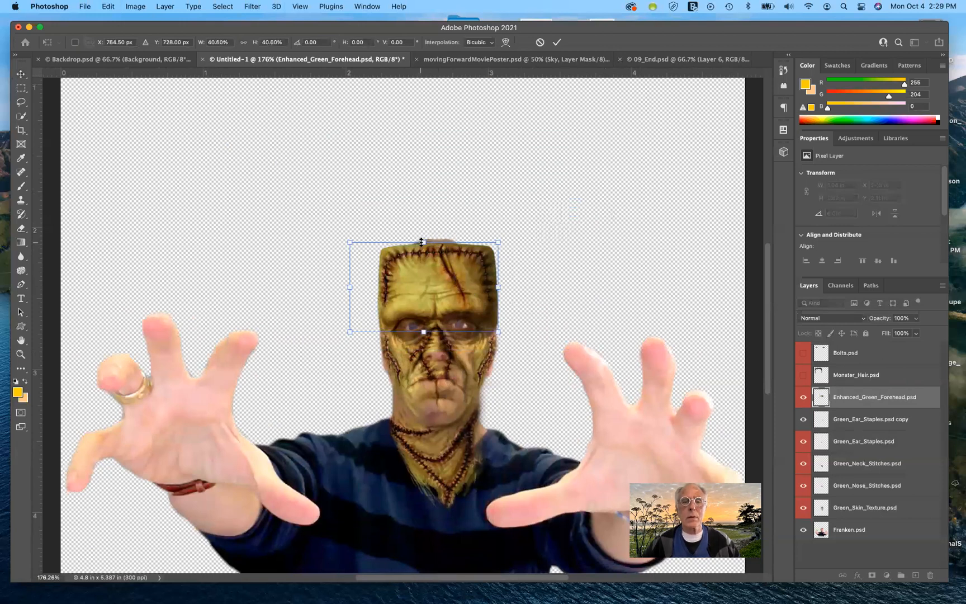
pyautogui.moveTo(422, 242); pyautogui.dragTo(425, 237)
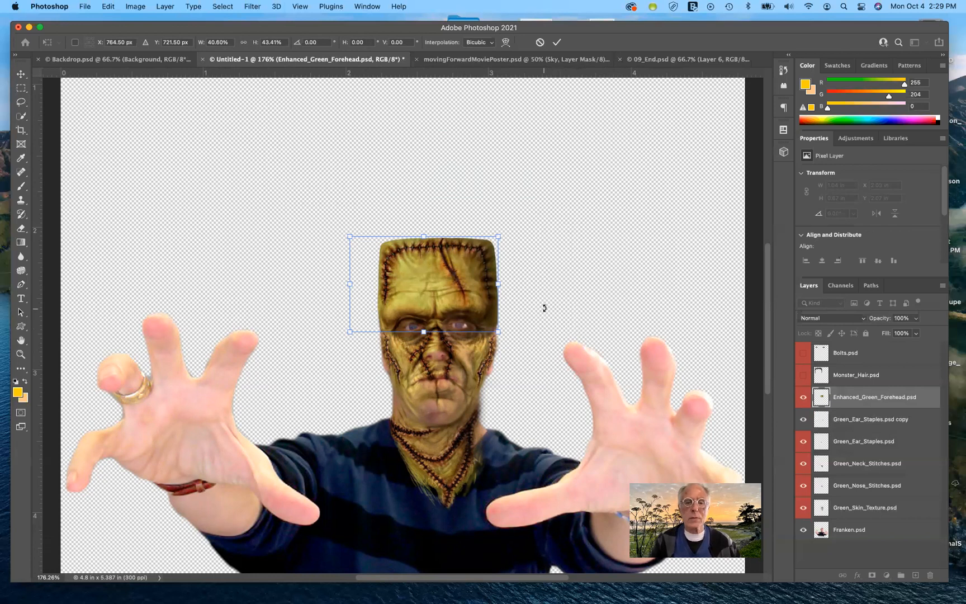
# - Nudge the forehead piece into alignment, stretch its height to about 44%, and commit the transform
pyautogui.scroll(5, 545, 308)
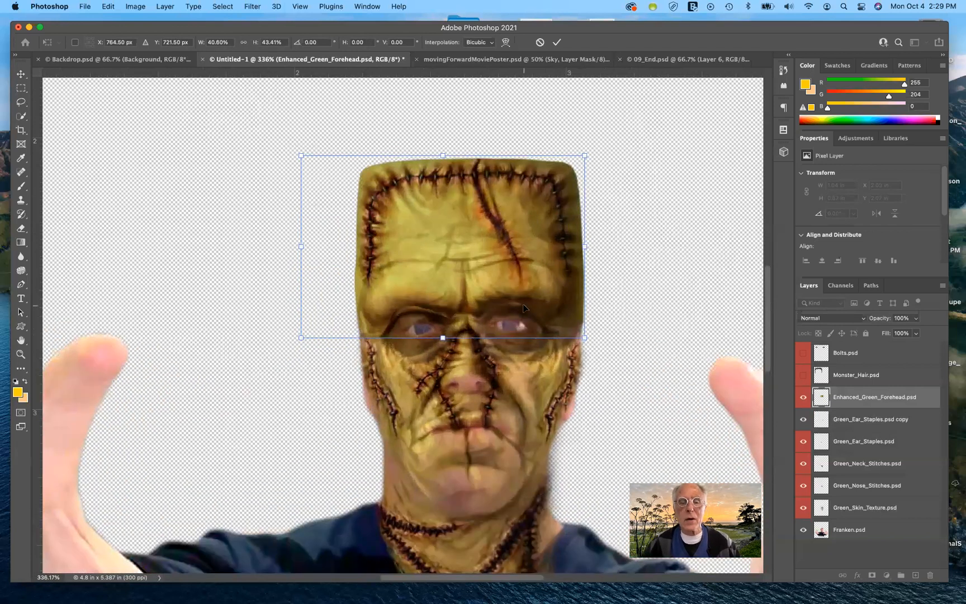
pyautogui.press('Down')
pyautogui.press('Down')
pyautogui.press('Down')
pyautogui.press('Up')
pyautogui.press('Up')
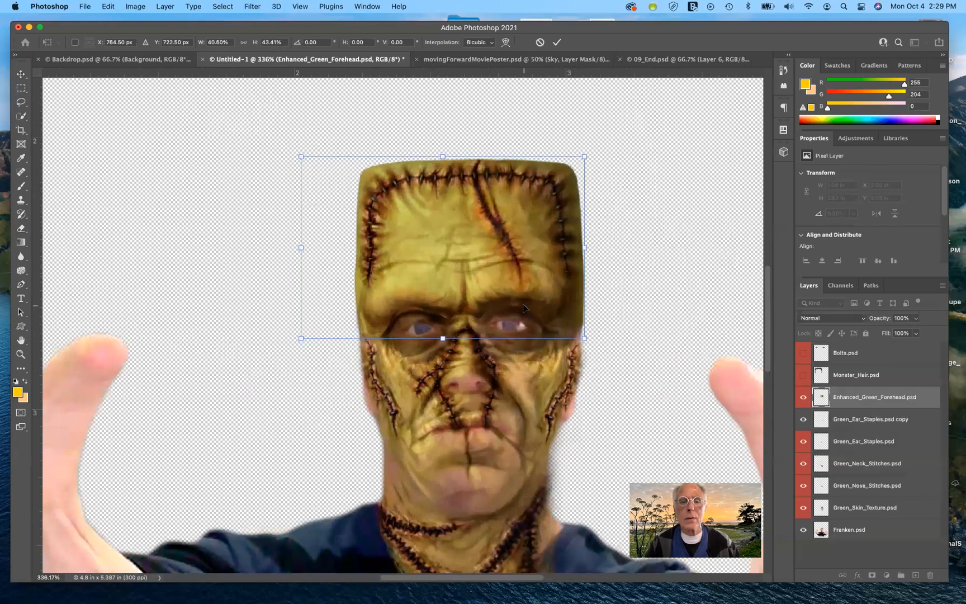
pyautogui.press('Down')
pyautogui.press('Down')
pyautogui.press('Down')
pyautogui.press('Down')
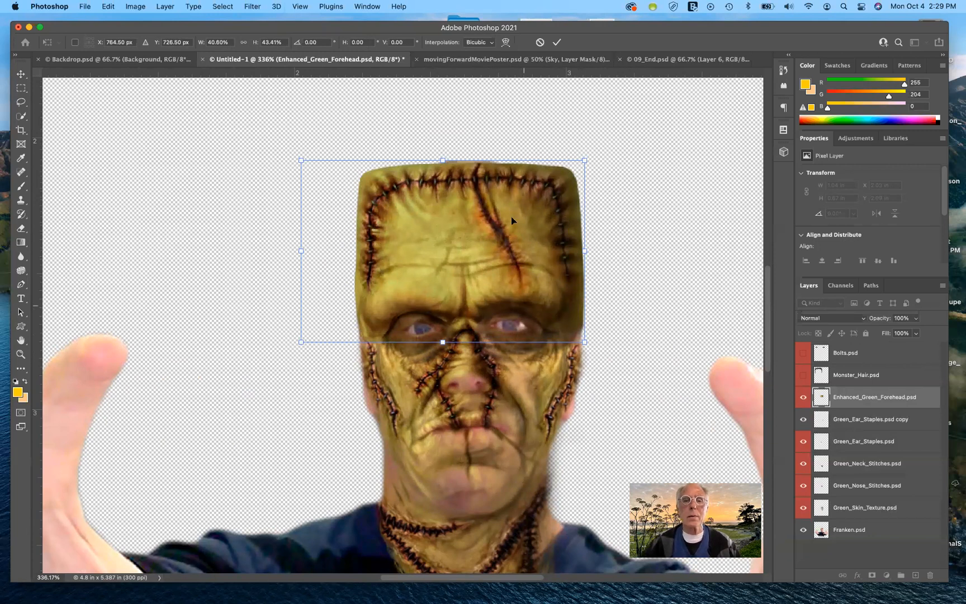
pyautogui.moveTo(443, 160); pyautogui.dragTo(443, 158)
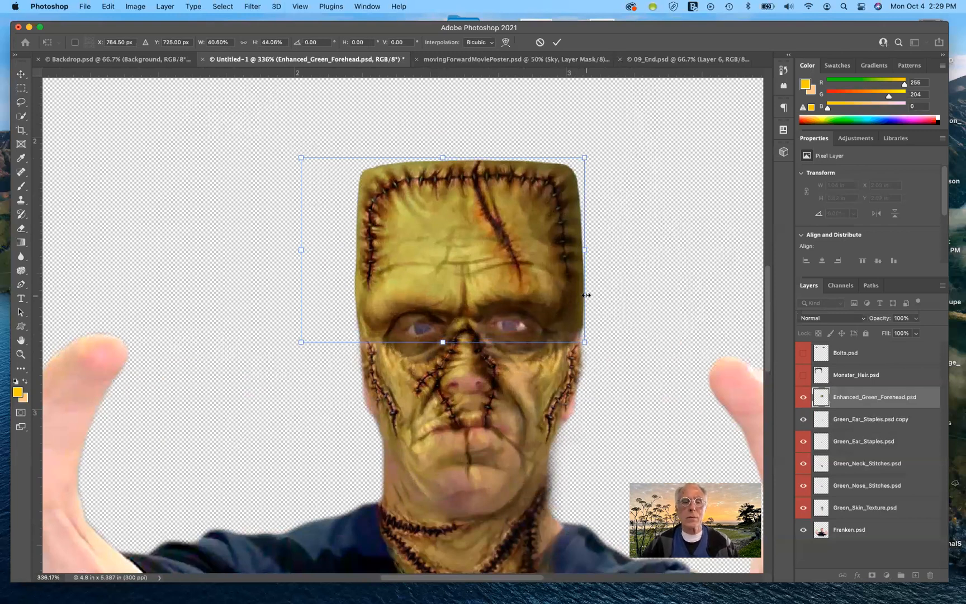
pyautogui.press('Return')
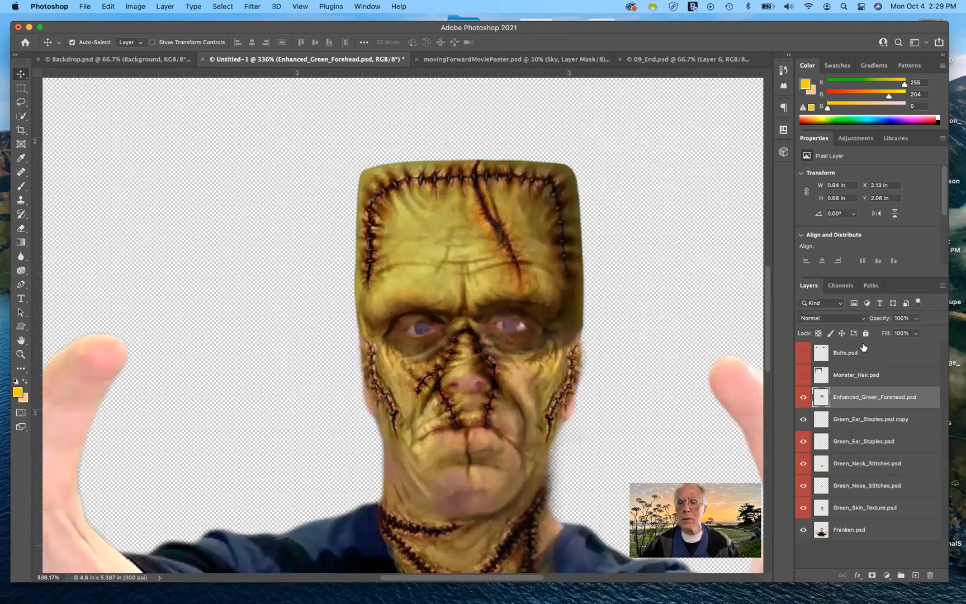
# - Show and select the Monster_Hair layer, then move the hair down over Franken's head
pyautogui.click(814, 378)
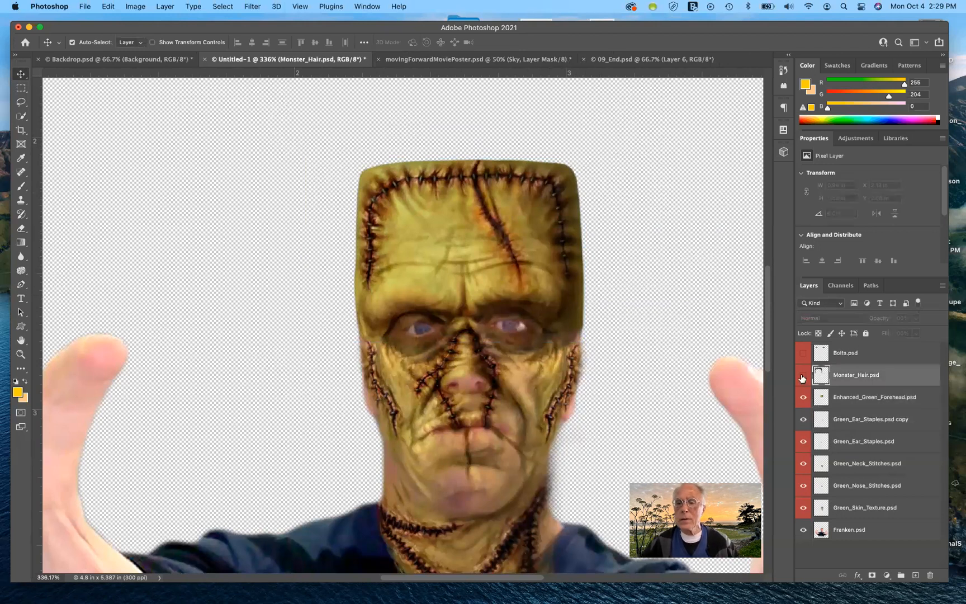
pyautogui.click(802, 378)
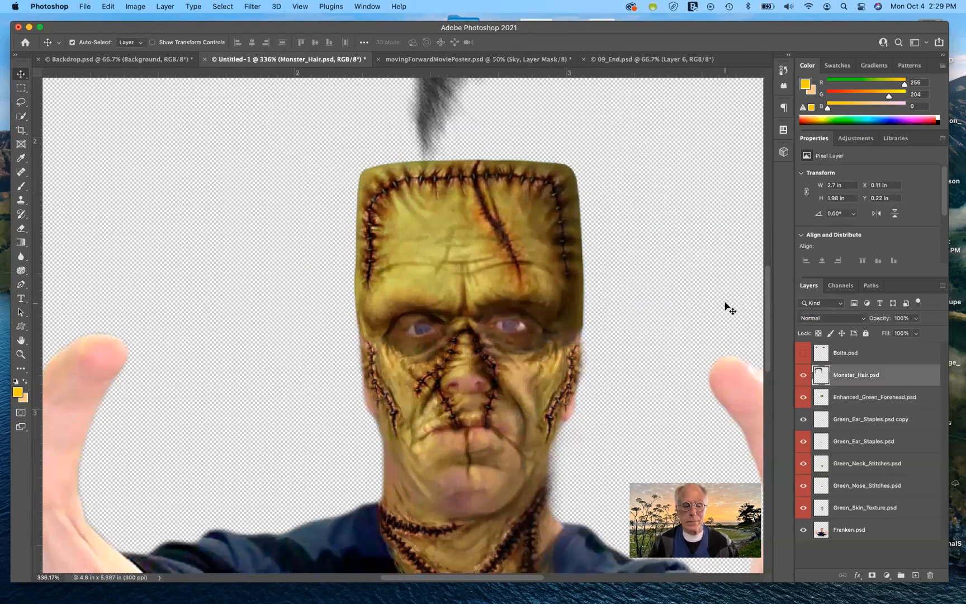
pyautogui.press('super+1')
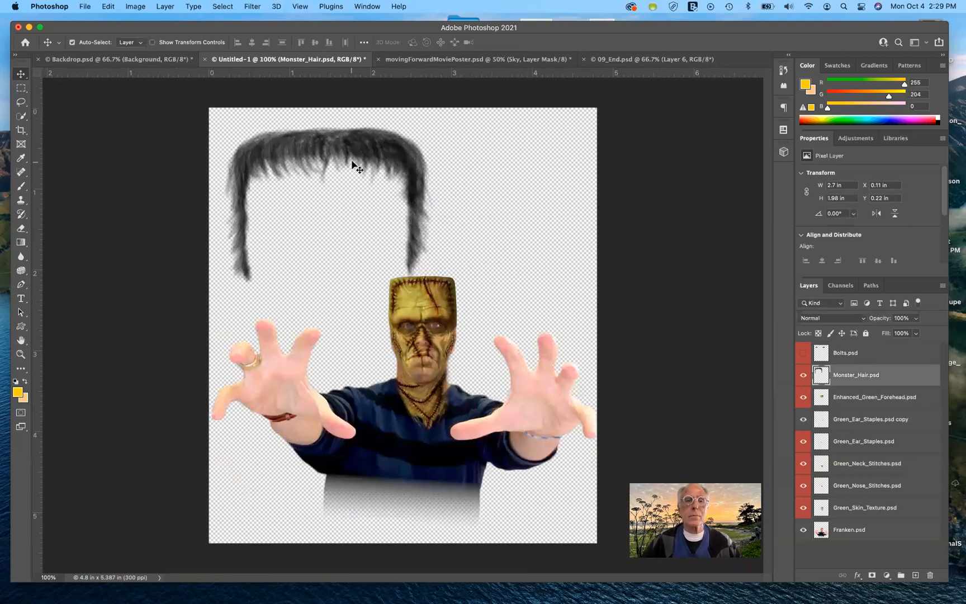
pyautogui.press('super+t')
pyautogui.moveTo(350, 149); pyautogui.dragTo(445, 272)
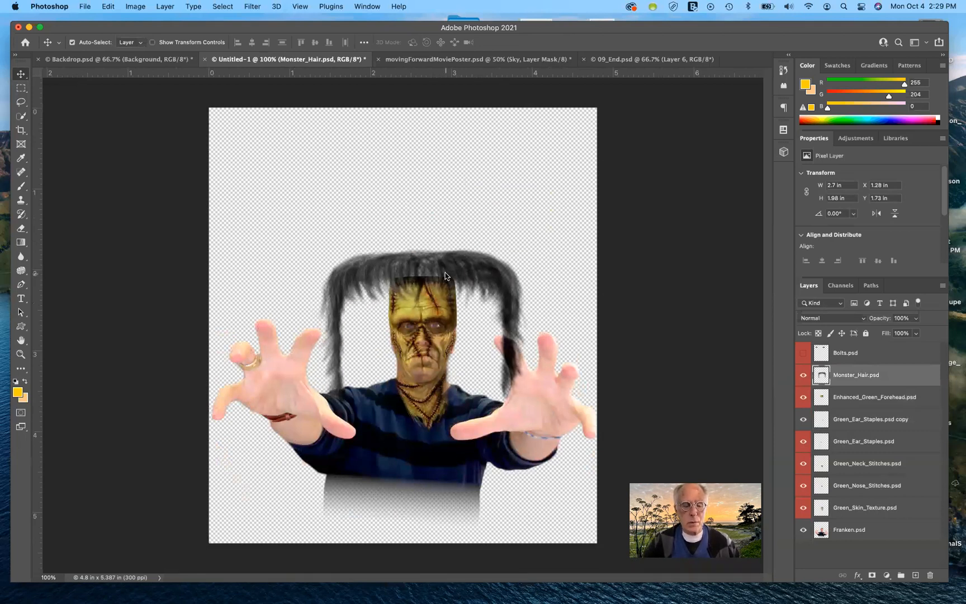
# - Free Transform the hair, scaling it to about 39% to fit over the forehead, nudge it left and commit
pyautogui.press('super')
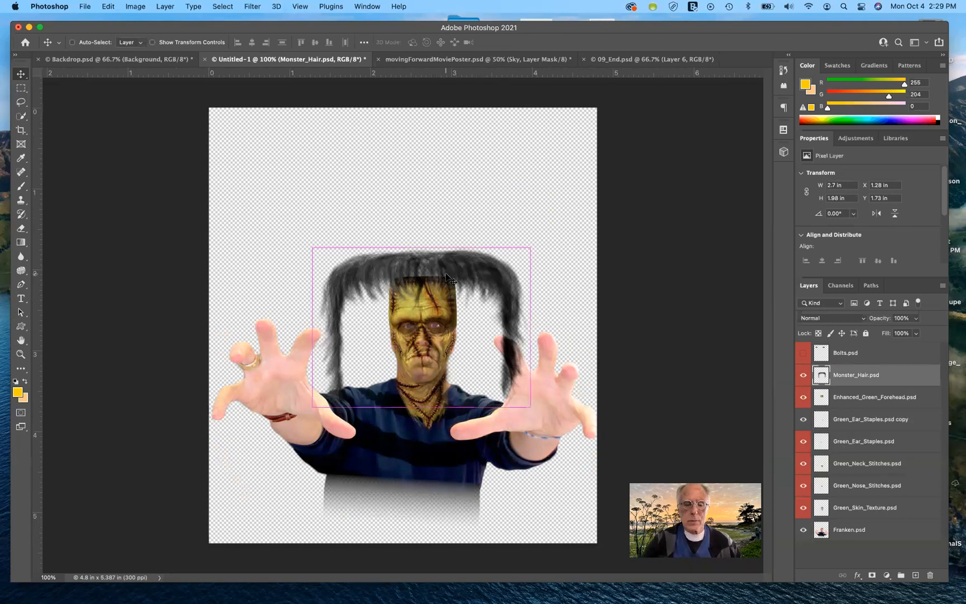
pyautogui.press('super+t')
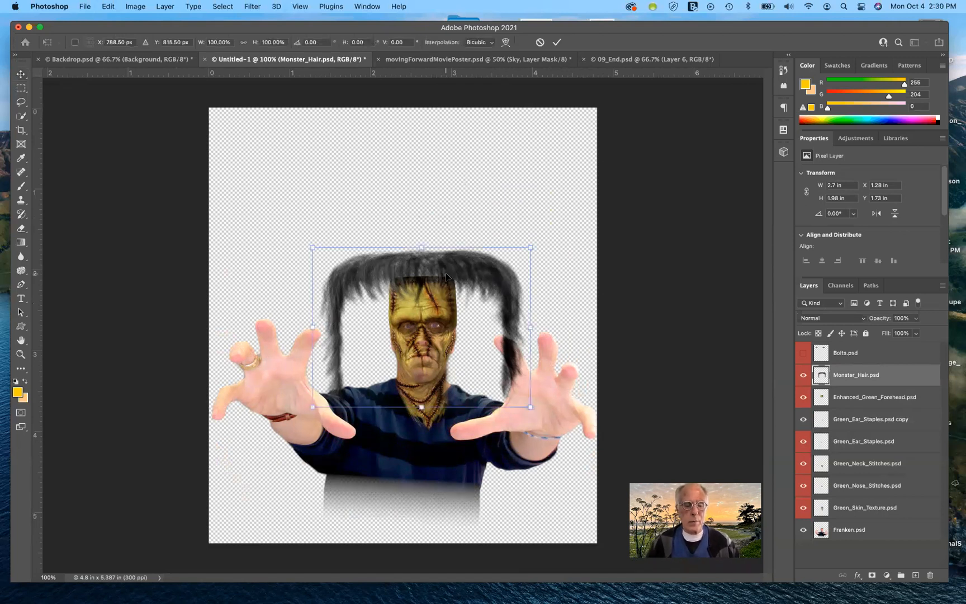
pyautogui.moveTo(530, 246); pyautogui.dragTo(448, 285)
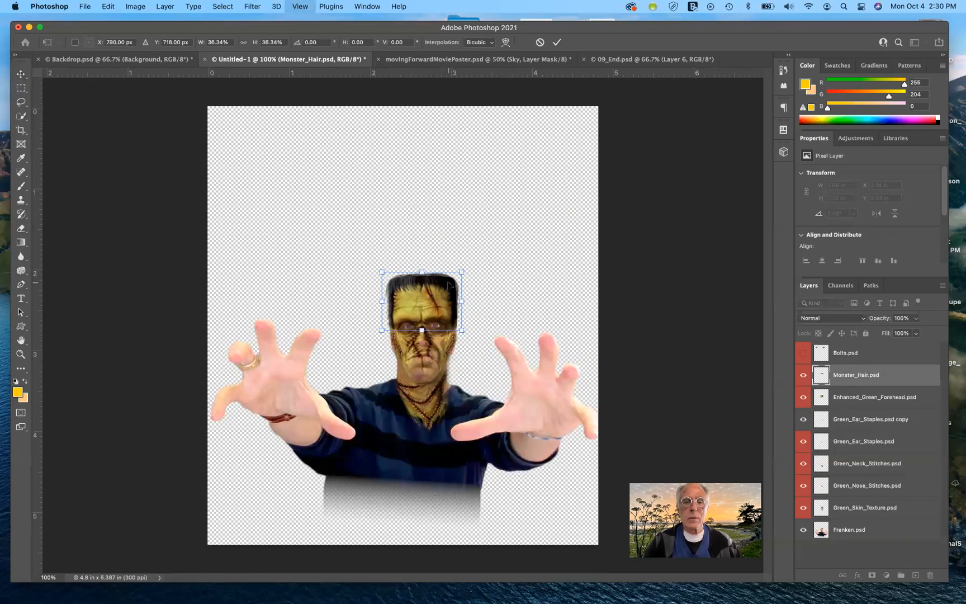
pyautogui.press('super+plus')
pyautogui.press('super+plus')
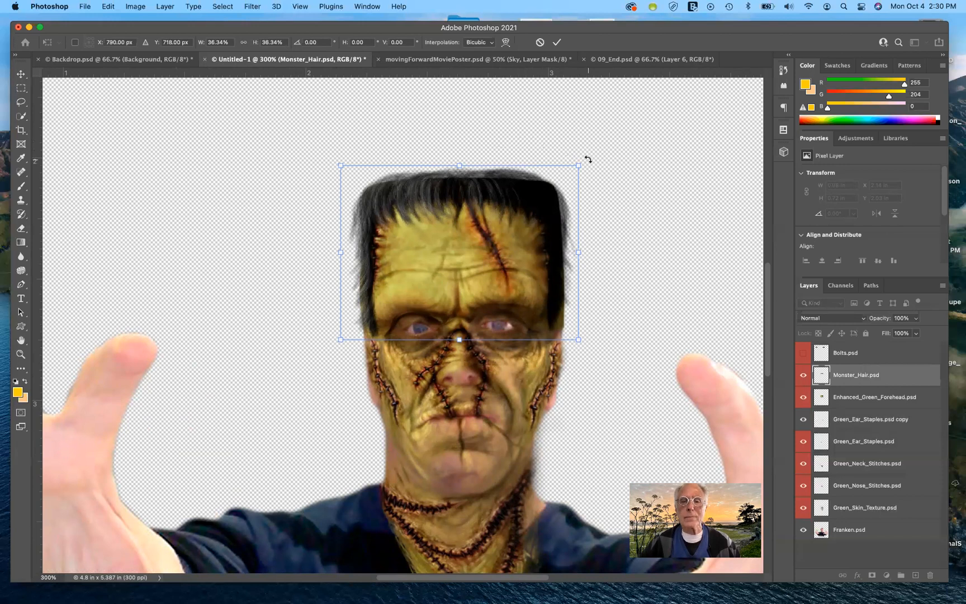
pyautogui.moveTo(580, 165)
pyautogui.mouseDown()
pyautogui.moveTo(602, 151)
pyautogui.moveTo(583, 150)
pyautogui.mouseUp()
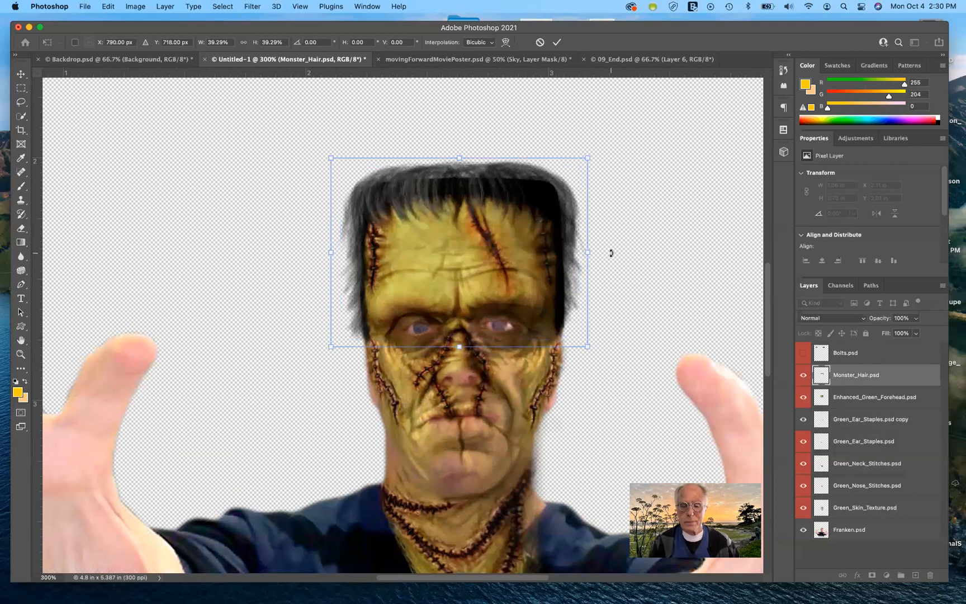
pyautogui.press('Left')
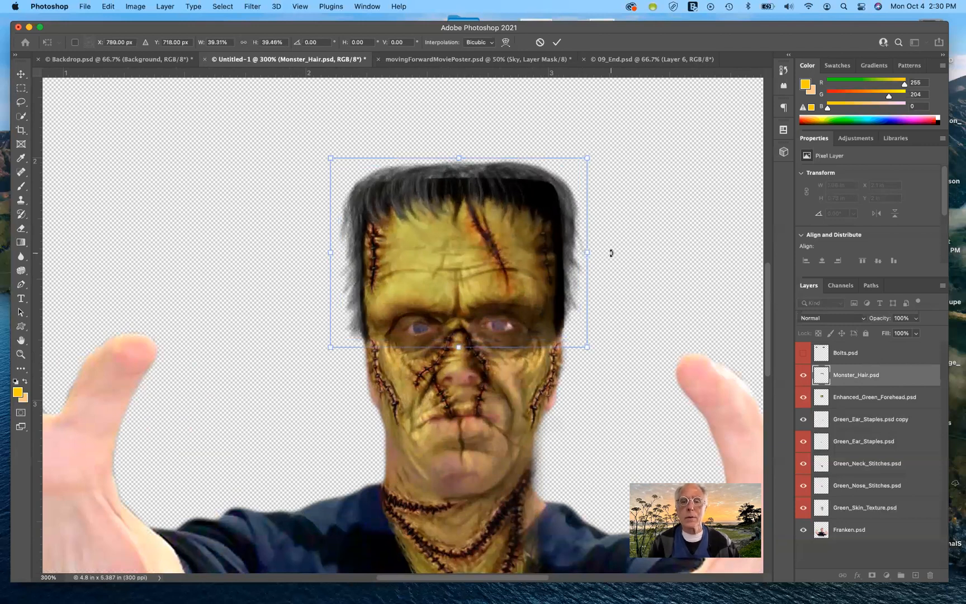
pyautogui.click(557, 41)
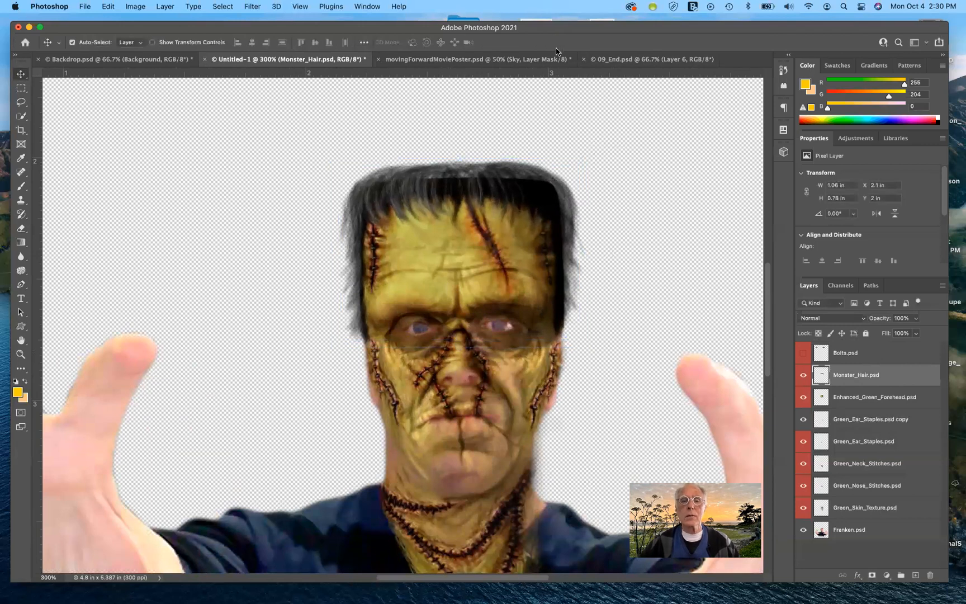
# - Show and select the Bolts layer, then move the bolts down to Franken's neck
pyautogui.click(803, 353)
pyautogui.click(847, 353)
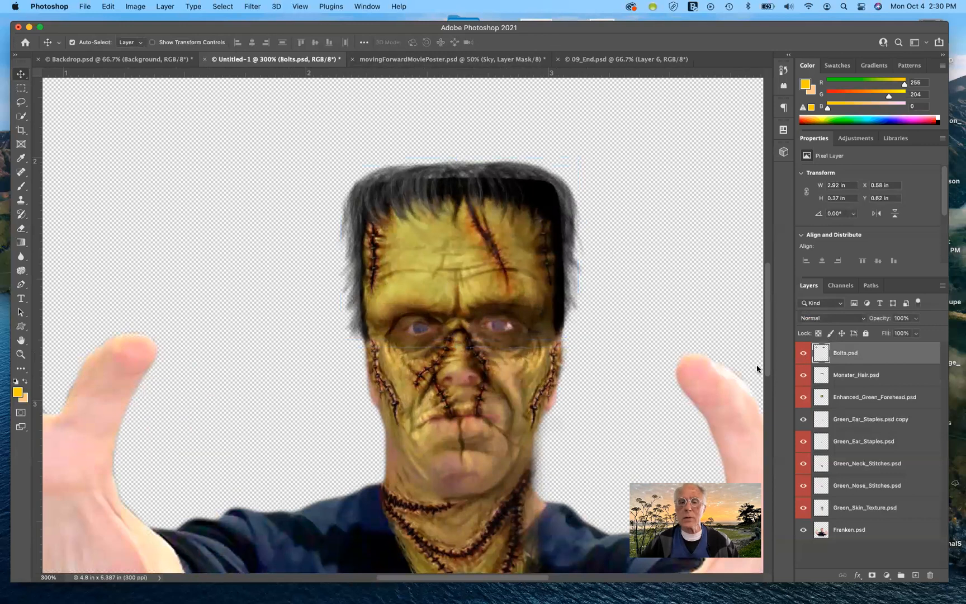
pyautogui.press('super')
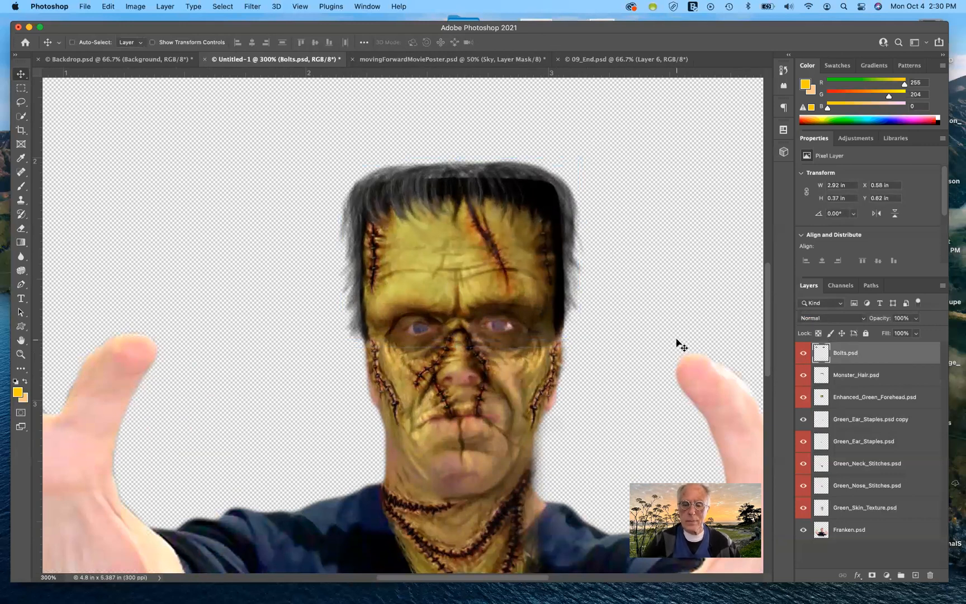
pyautogui.press('super+minus')
pyautogui.press('super+minus')
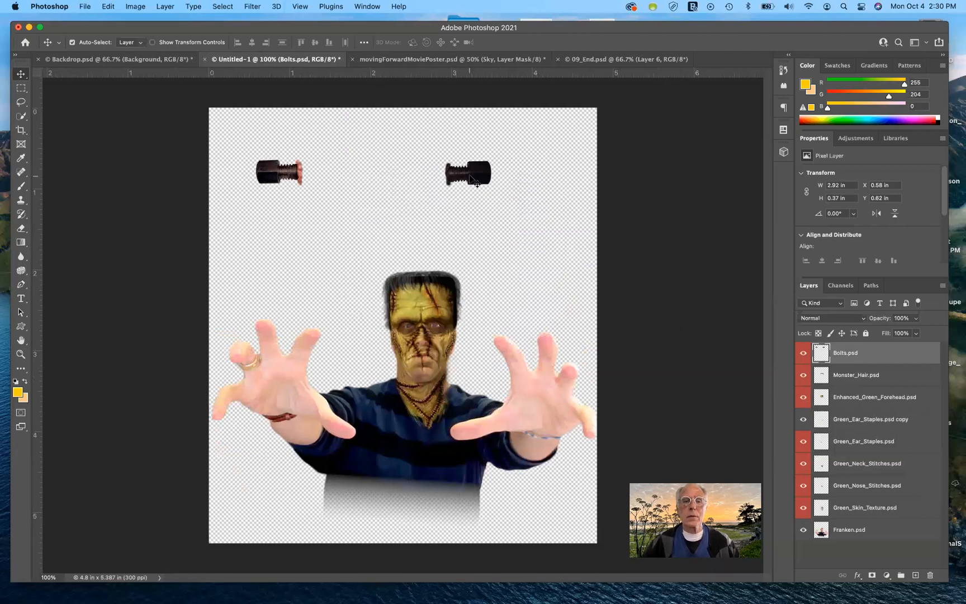
pyautogui.moveTo(474, 180); pyautogui.dragTo(515, 372)
pyautogui.press('super+plus')
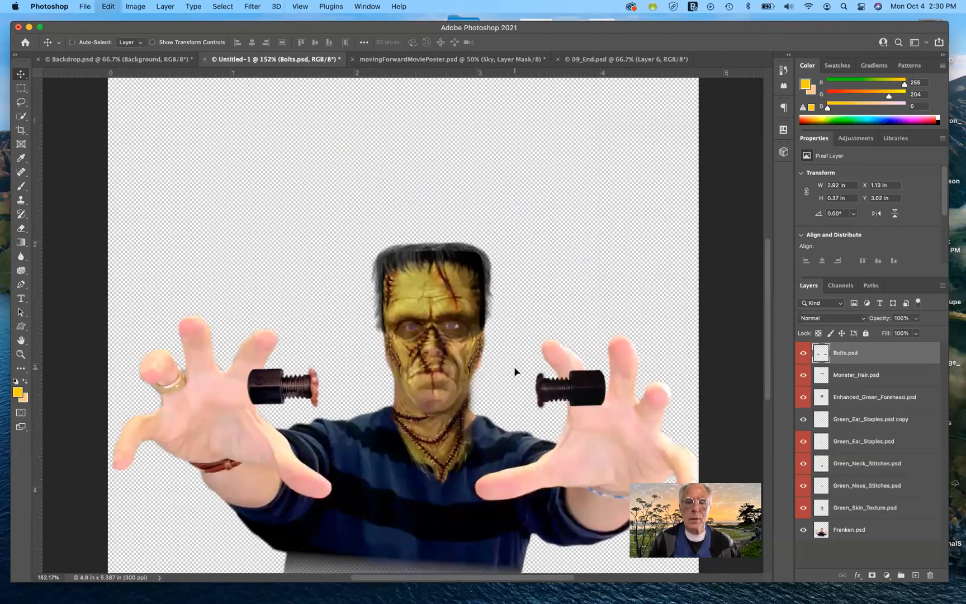
# - Free Transform the bolts, scaling them to about 28% and widening to about 33% on the neck, then commit
pyautogui.press('super+t')
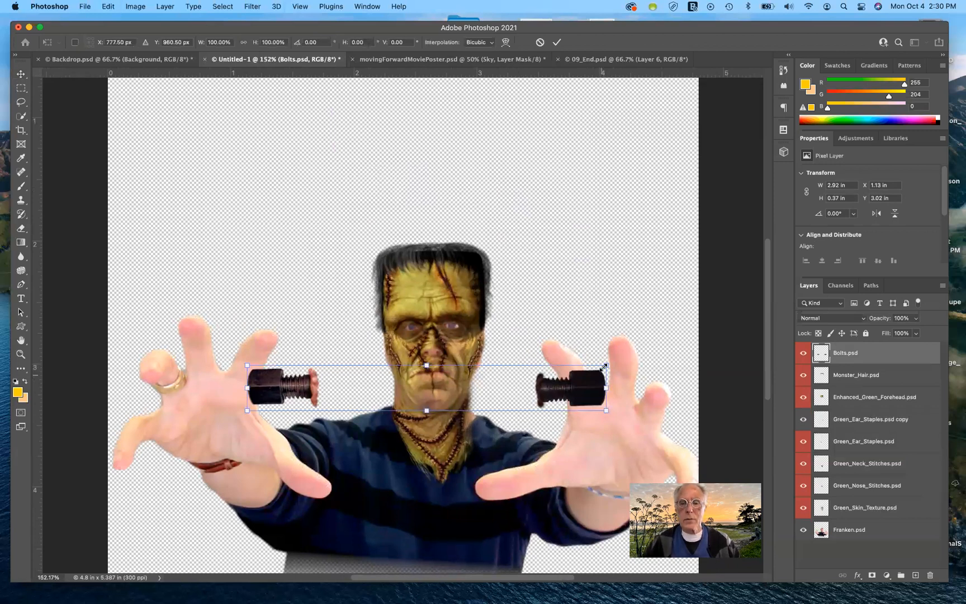
pyautogui.moveTo(601, 365); pyautogui.dragTo(483, 397)
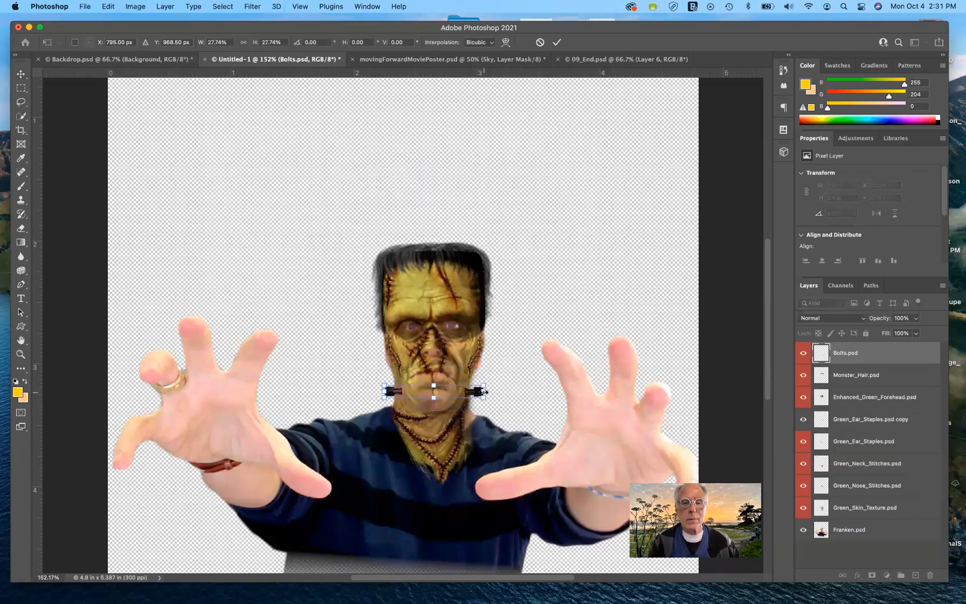
pyautogui.scroll(5, 483, 392)
pyautogui.moveTo(367, 443); pyautogui.dragTo(353, 441)
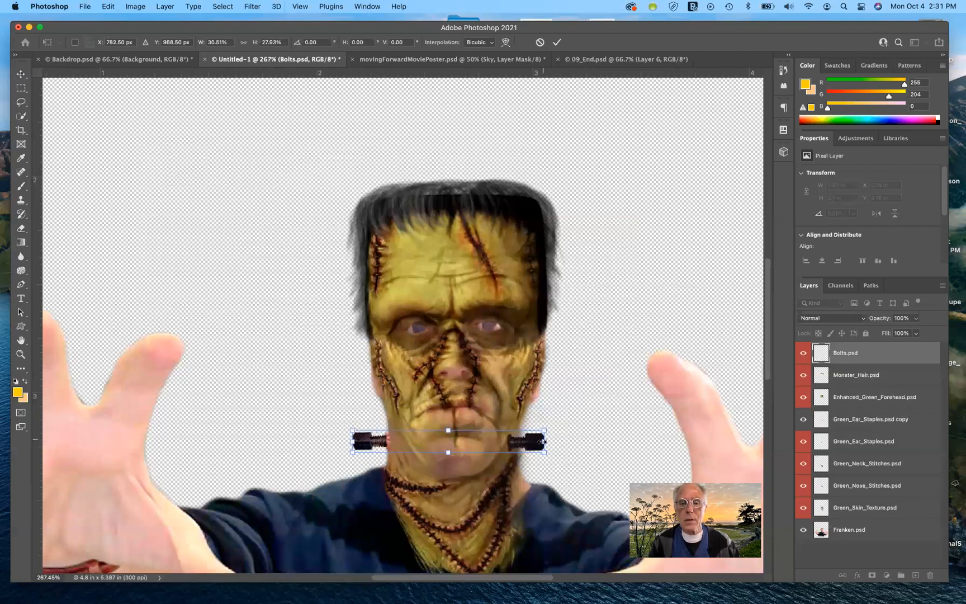
pyautogui.moveTo(545, 442); pyautogui.dragTo(555, 440)
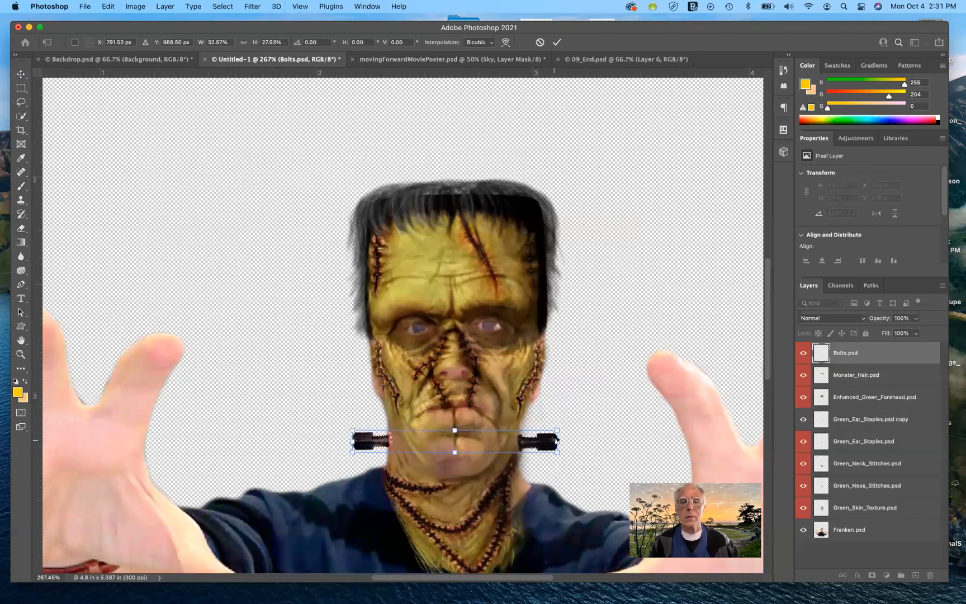
pyautogui.press('Return')
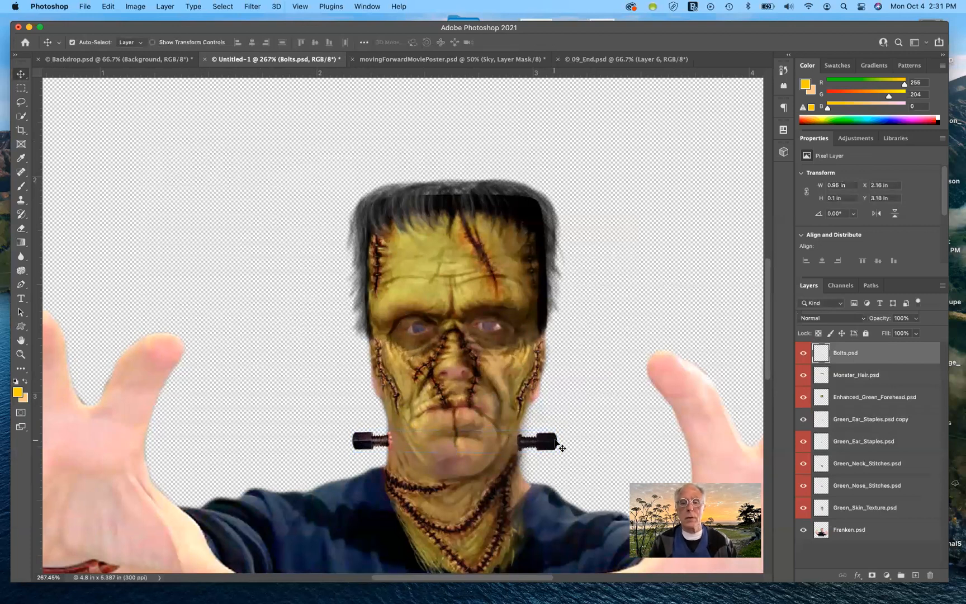
# - Select the Franken.psd layer
pyautogui.scroll(-6, 554, 440)
pyautogui.hscroll(-3, 554, 440)
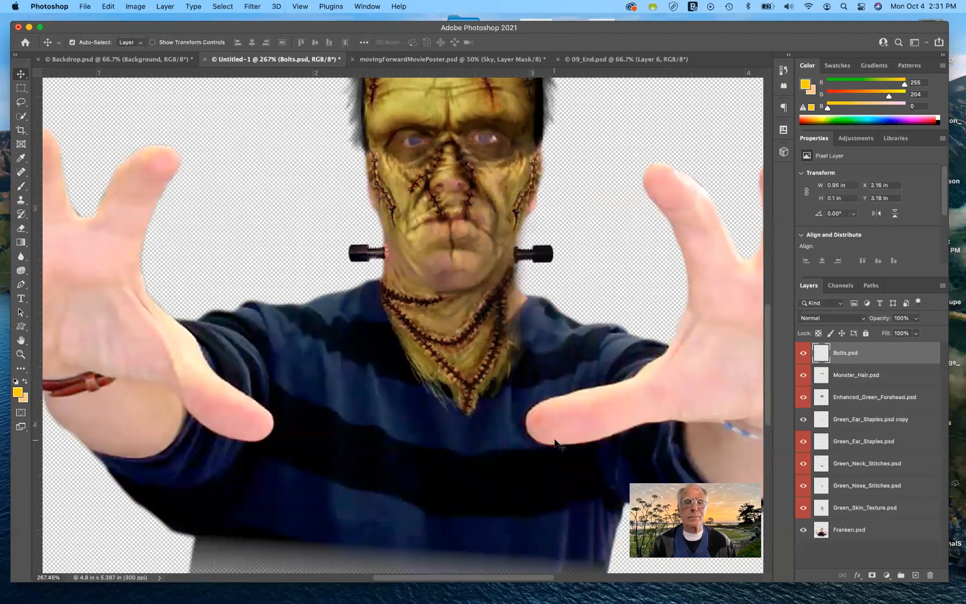
pyautogui.hscroll(2, 557, 444)
pyautogui.scroll(-5, 555, 444)
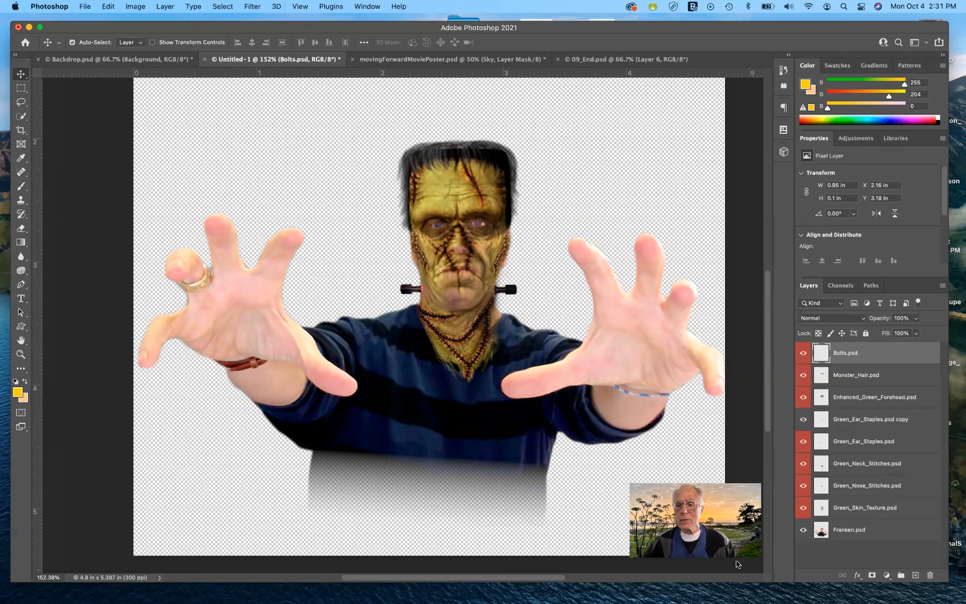
pyautogui.click(825, 533)
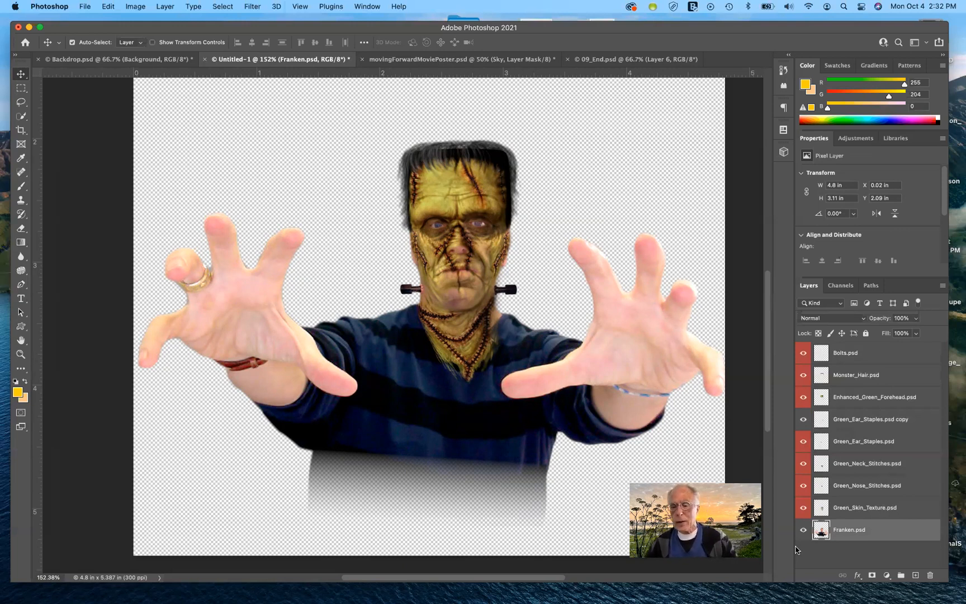
# - Add a new empty layer above Franken.psd and sample the monster's forehead skin colour as the foreground colour
pyautogui.click(915, 575)
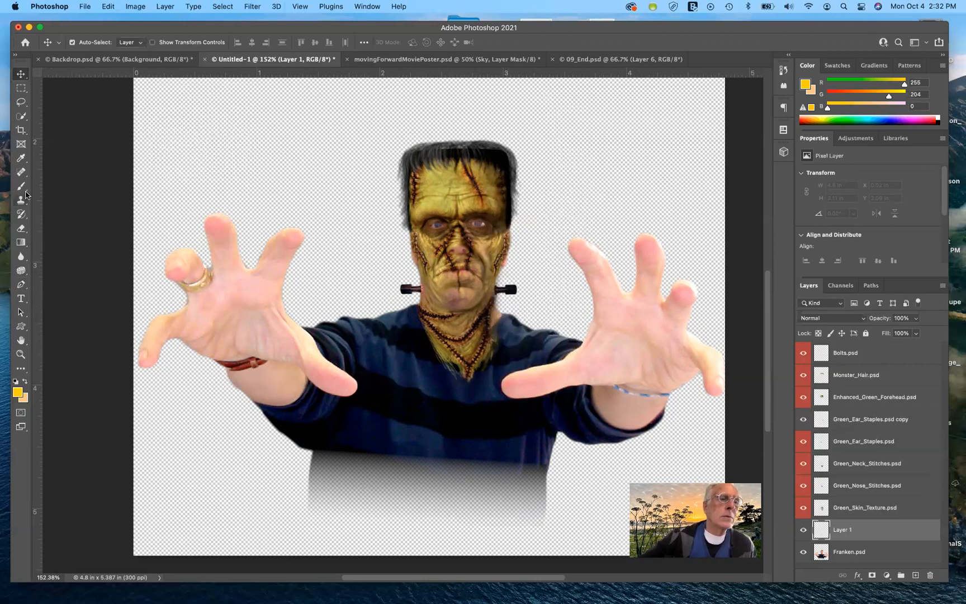
pyautogui.click(20, 160)
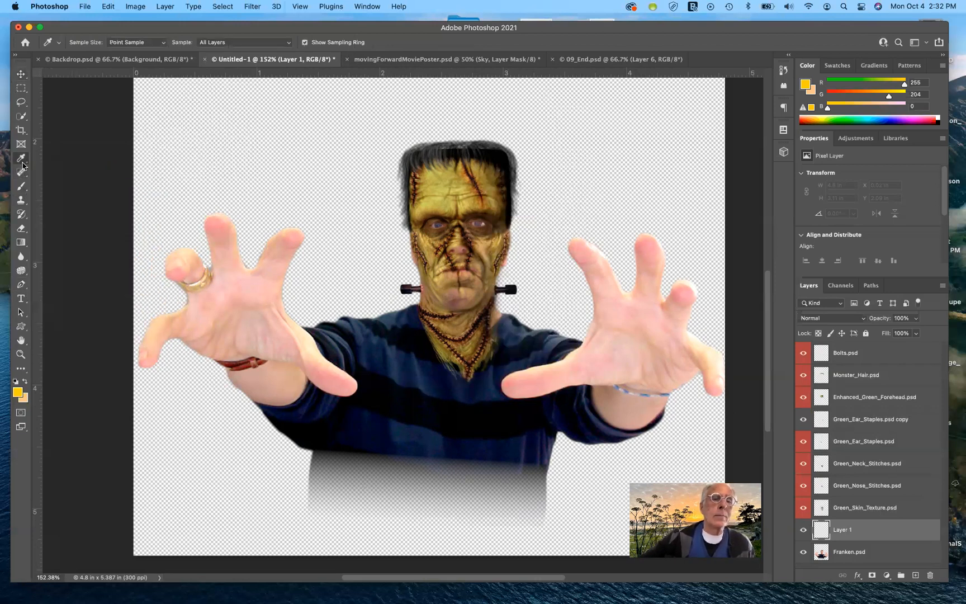
pyautogui.click(439, 179)
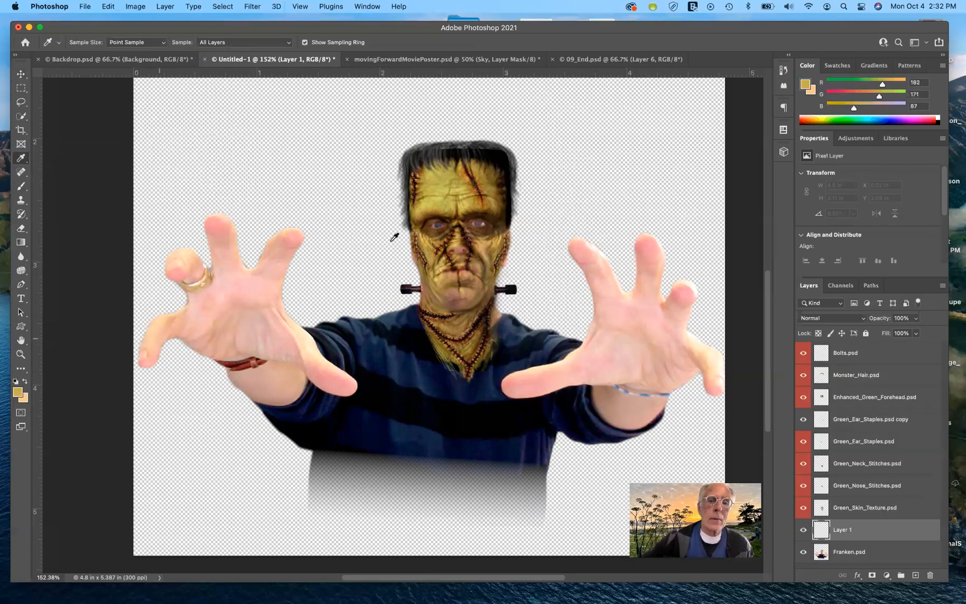
pyautogui.click(440, 194)
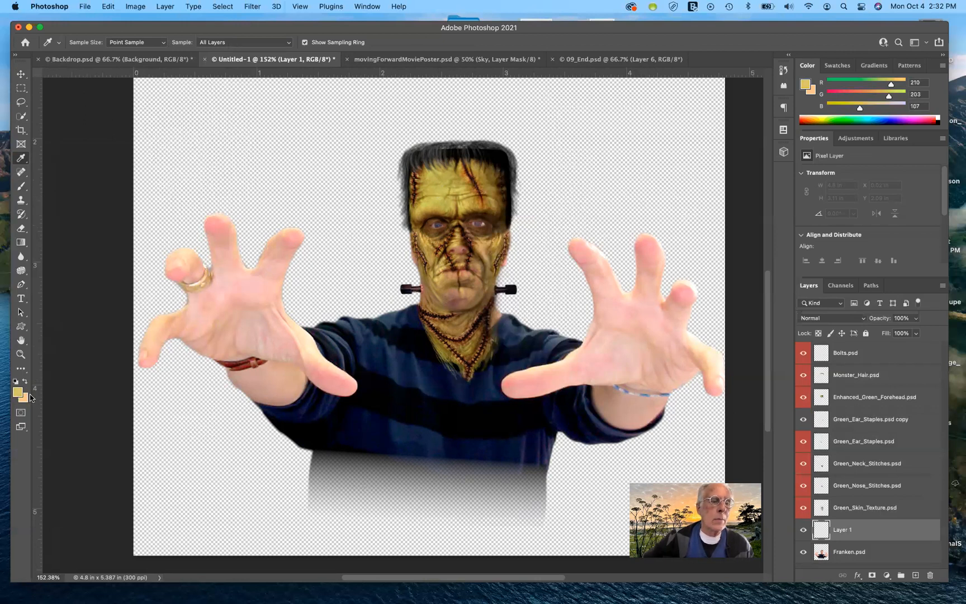
pyautogui.click(15, 381)
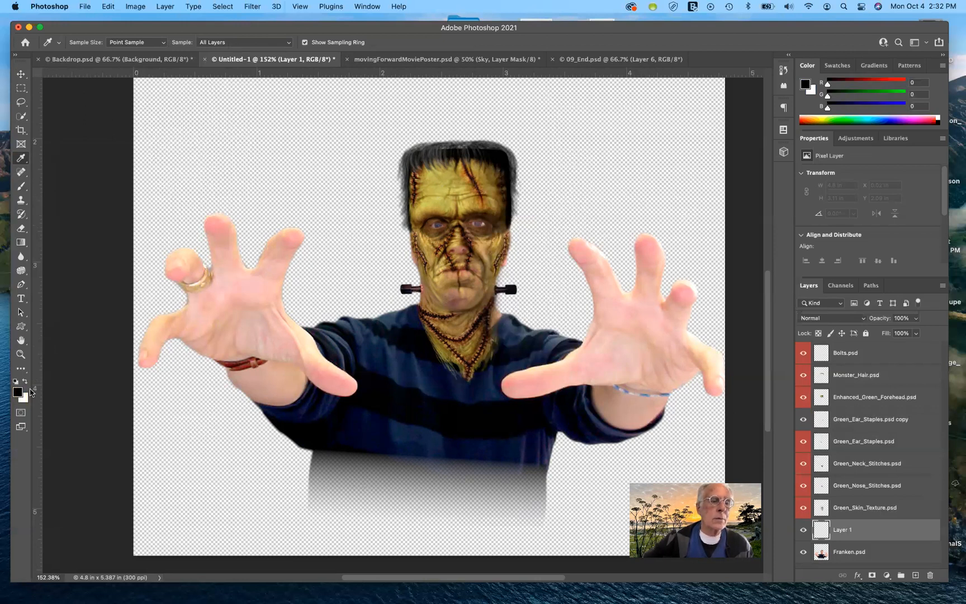
pyautogui.click(24, 381)
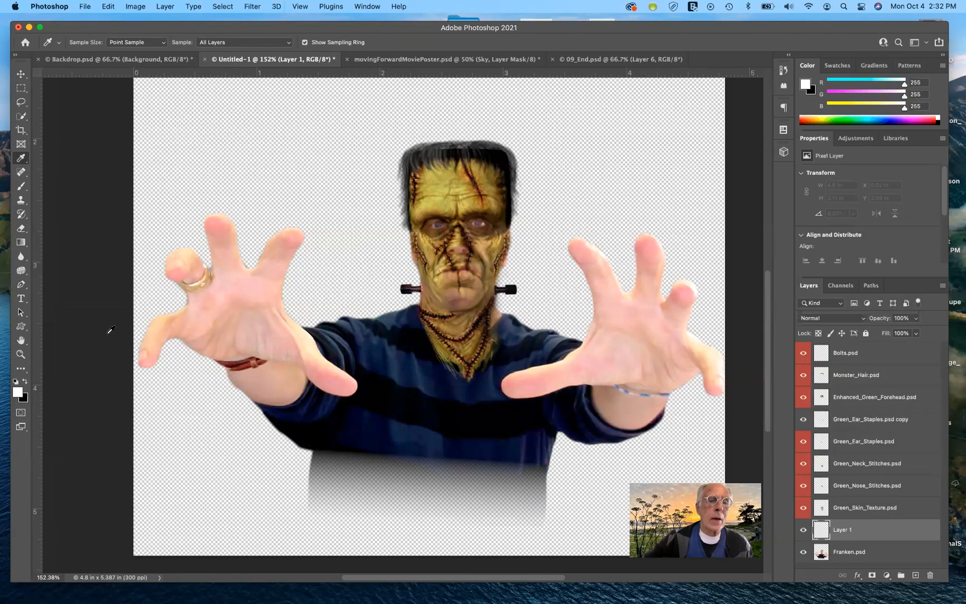
pyautogui.click(470, 200)
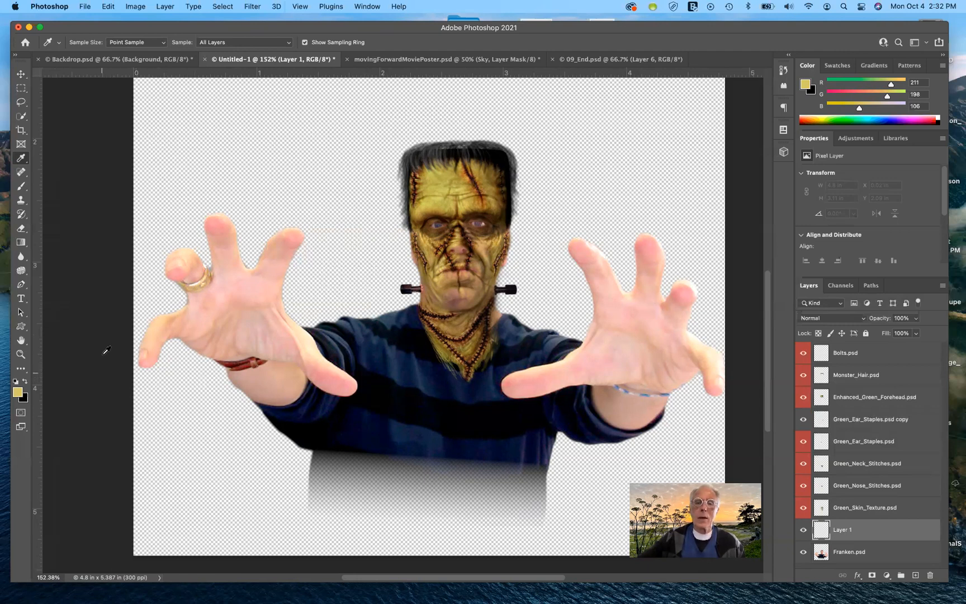
# - Switch to the Brush tool and choose the Hard Round brush at 76 px
pyautogui.click(21, 185)
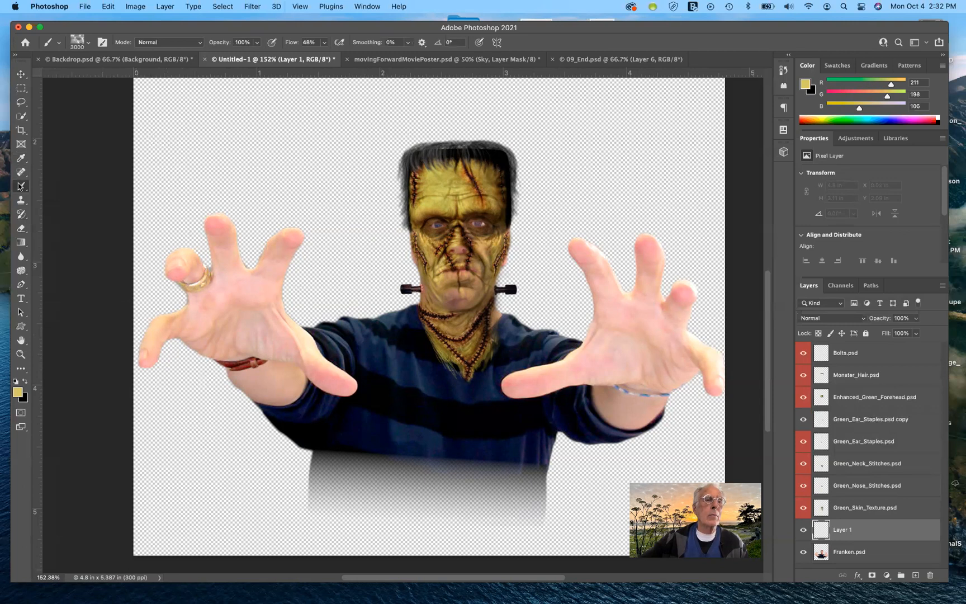
pyautogui.click(58, 44)
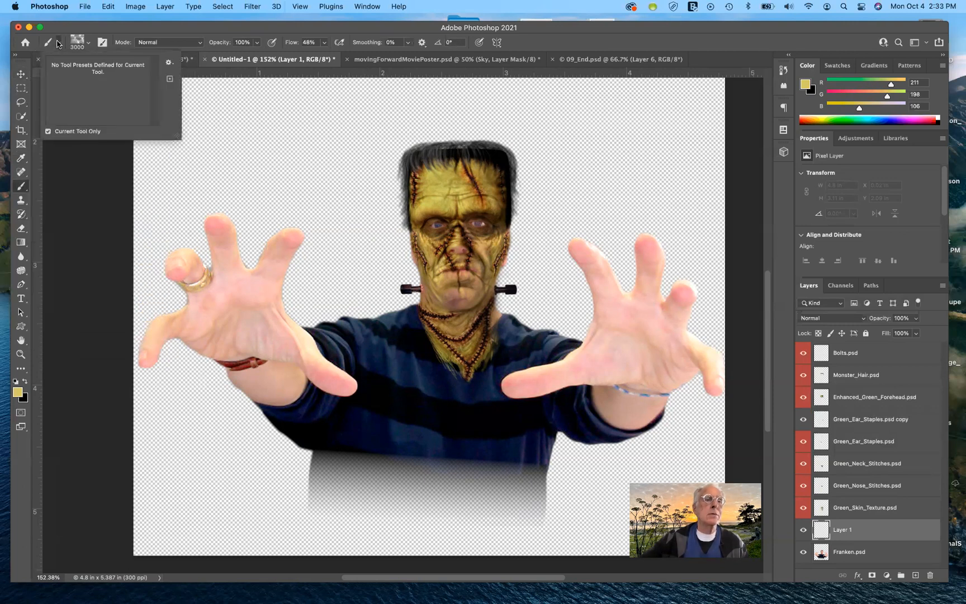
pyautogui.click(58, 43)
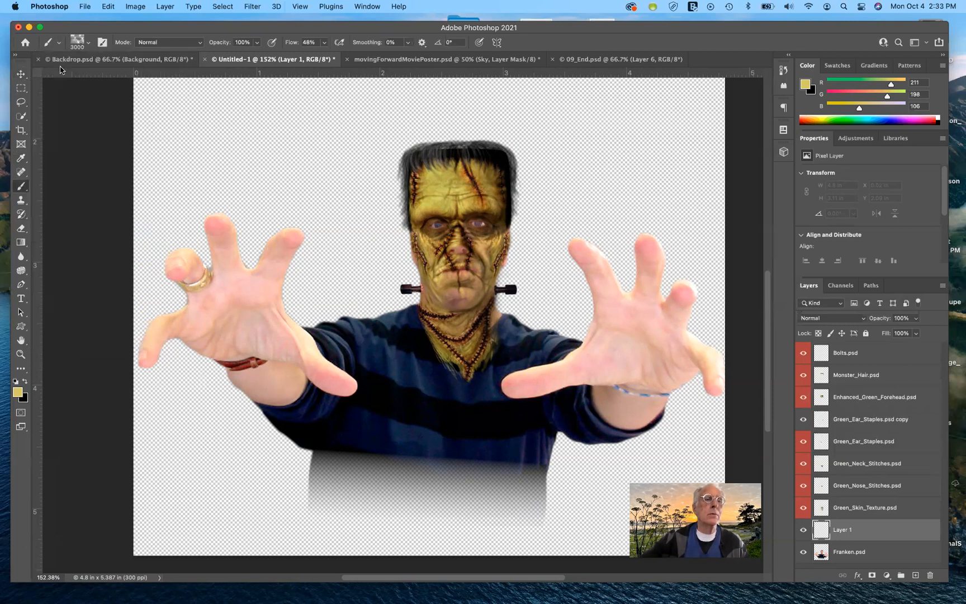
pyautogui.click(87, 43)
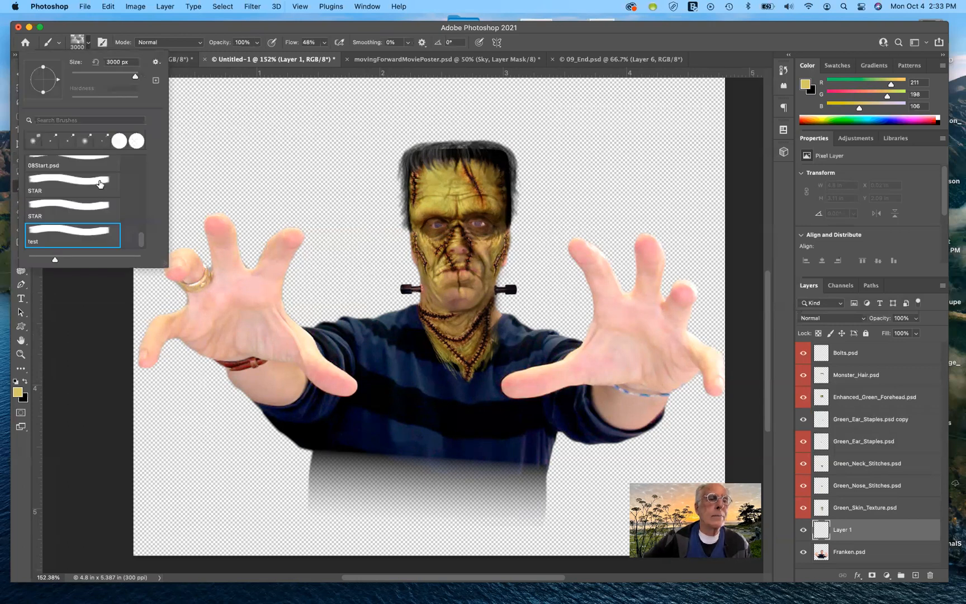
pyautogui.scroll(6, 99, 184)
pyautogui.scroll(8, 95, 195)
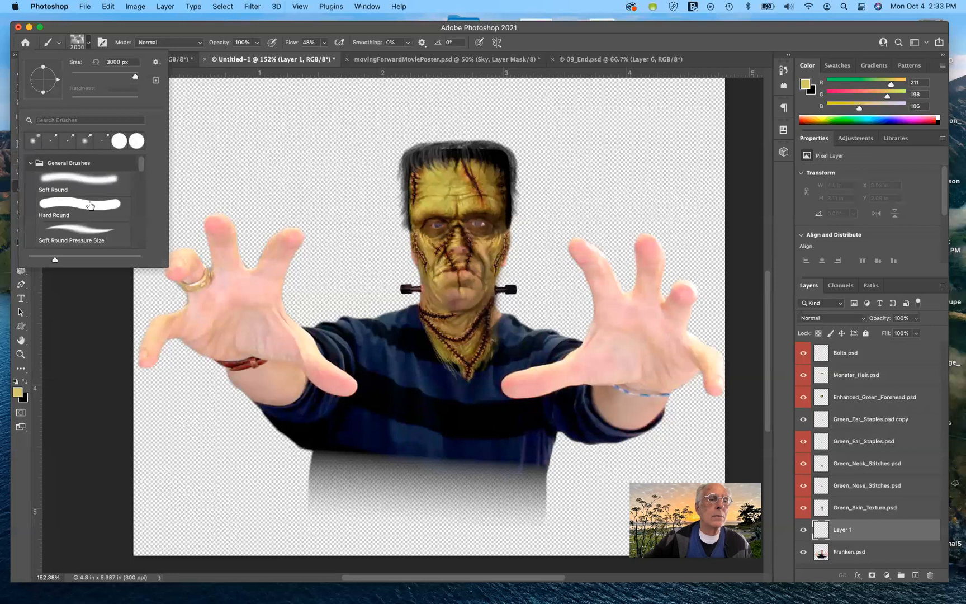
pyautogui.click(85, 207)
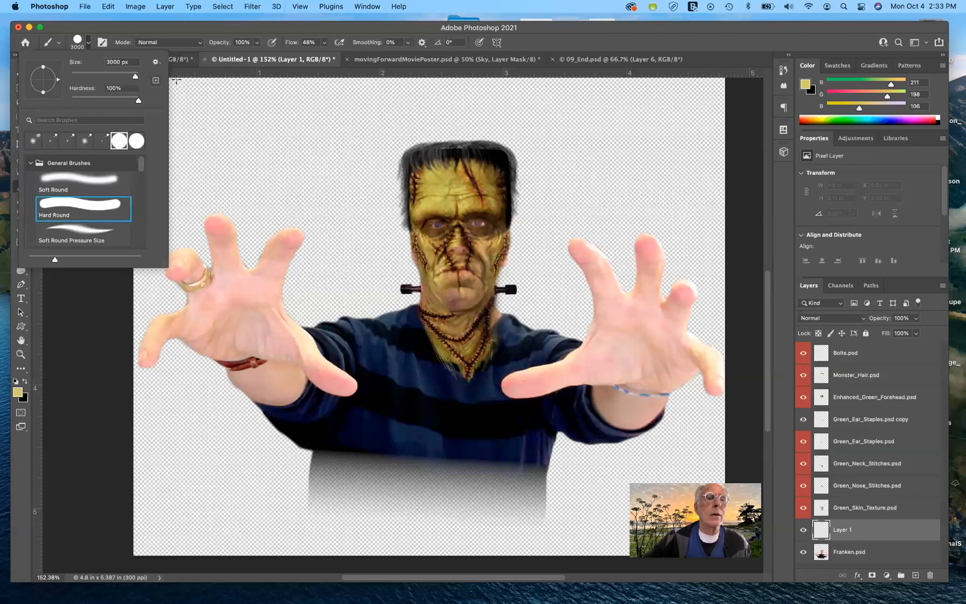
pyautogui.moveTo(135, 79); pyautogui.dragTo(96, 78)
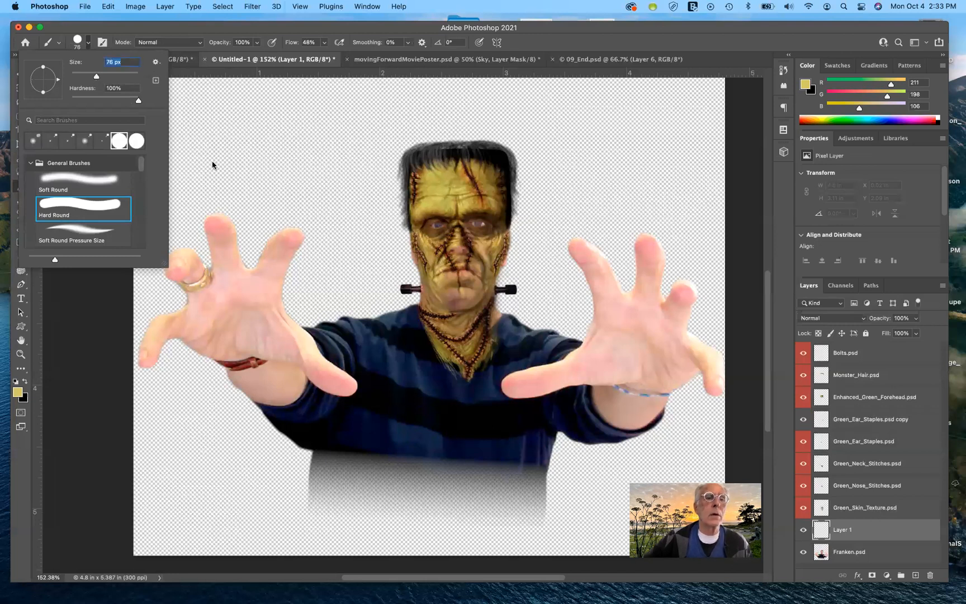
pyautogui.click(199, 75)
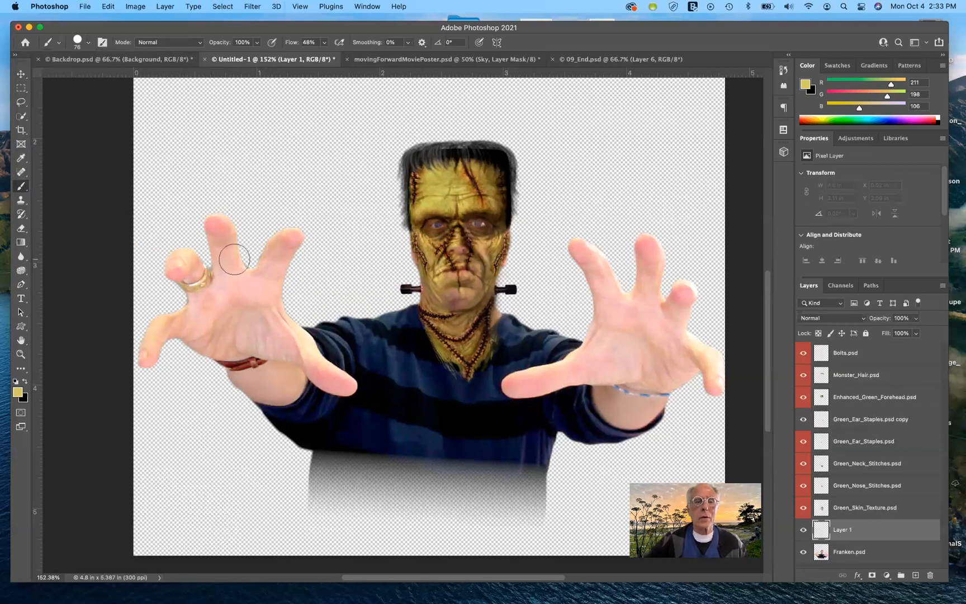
# - Try painting test strokes over the left hand's fingers with the layer opacity lowered to 51%
pyautogui.moveTo(256, 288)
pyautogui.mouseDown()
pyautogui.moveTo(309, 218)
pyautogui.moveTo(252, 274)
pyautogui.moveTo(214, 222)
pyautogui.moveTo(217, 274)
pyautogui.mouseUp()
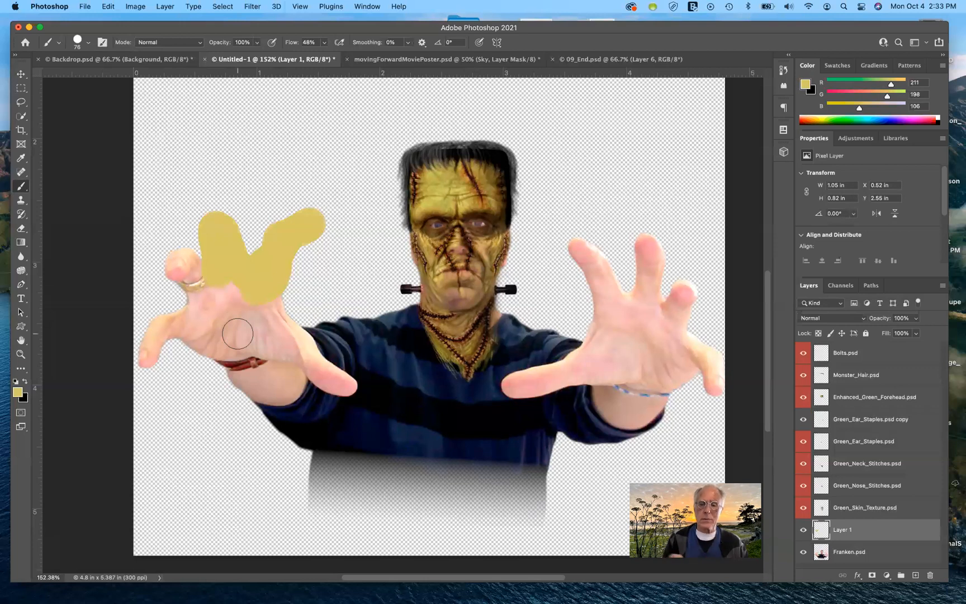
pyautogui.press('super+z')
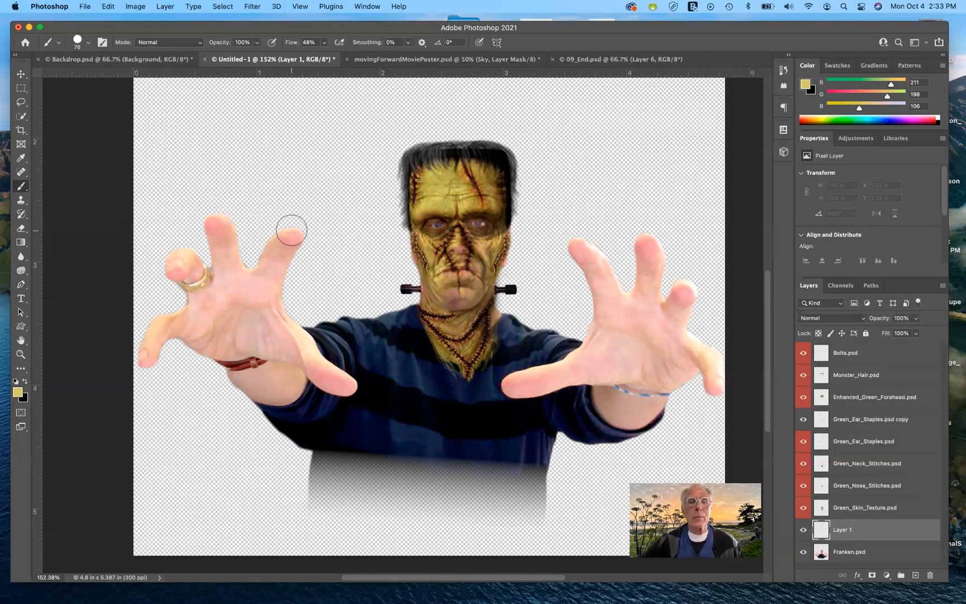
pyautogui.moveTo(291, 230); pyautogui.dragTo(256, 279)
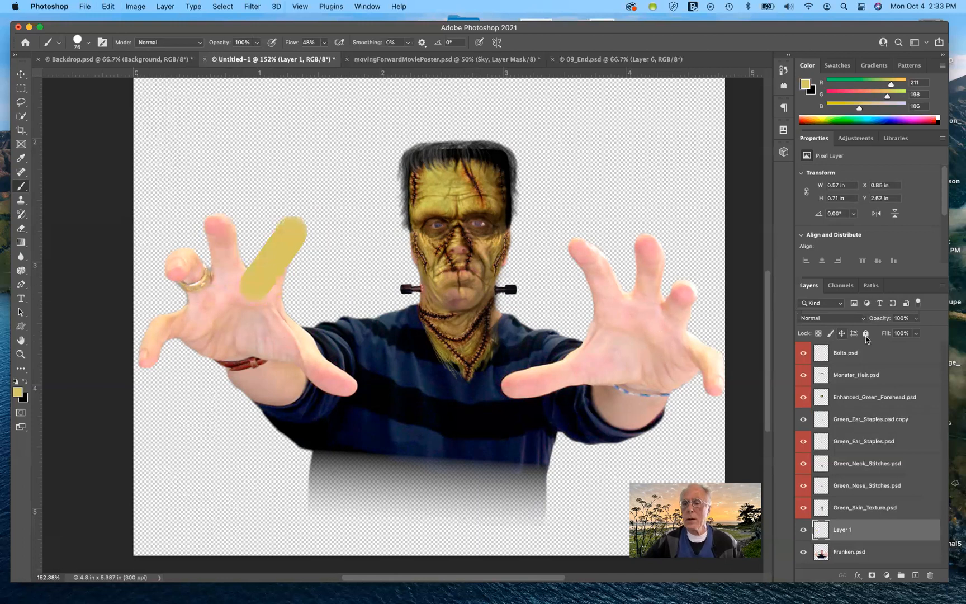
pyautogui.click(917, 320)
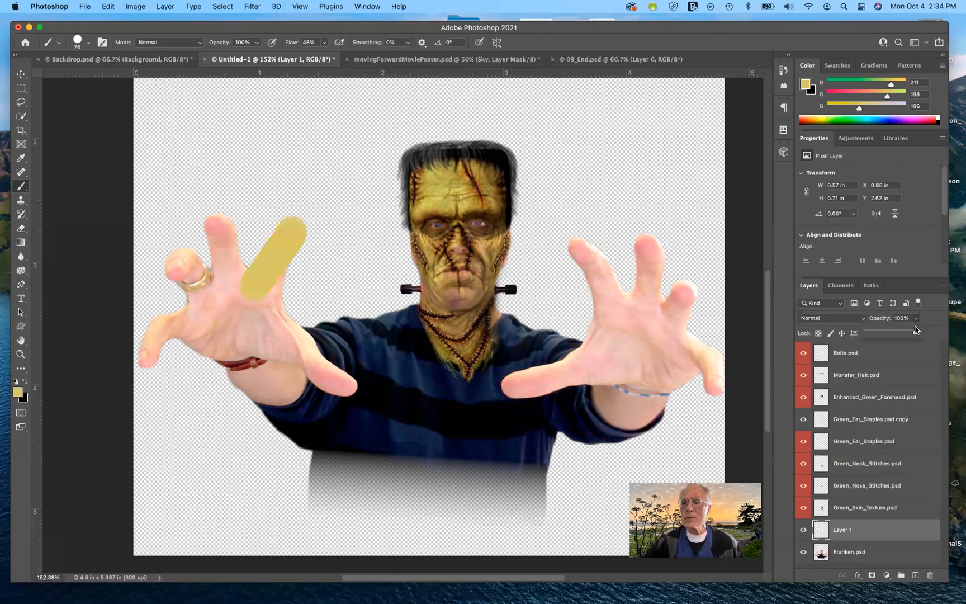
pyautogui.moveTo(916, 332); pyautogui.dragTo(892, 326)
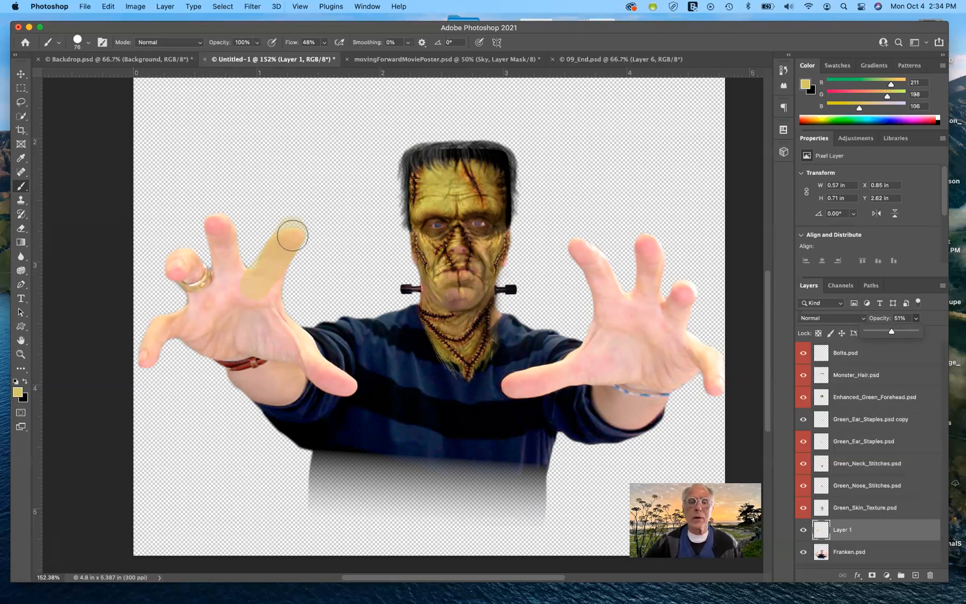
pyautogui.moveTo(274, 280)
pyautogui.mouseDown()
pyautogui.moveTo(289, 242)
pyautogui.moveTo(265, 276)
pyautogui.mouseUp()
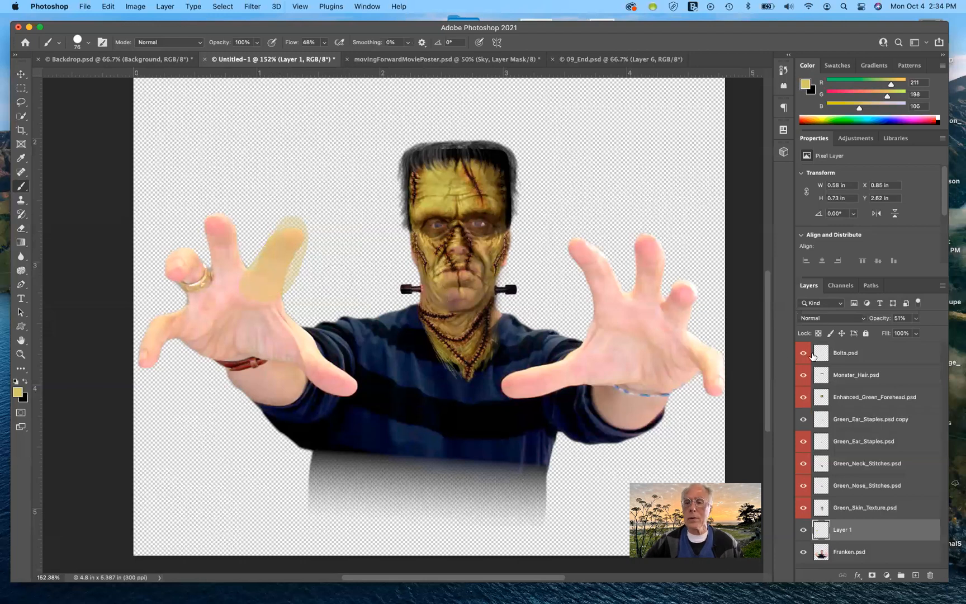
pyautogui.click(917, 319)
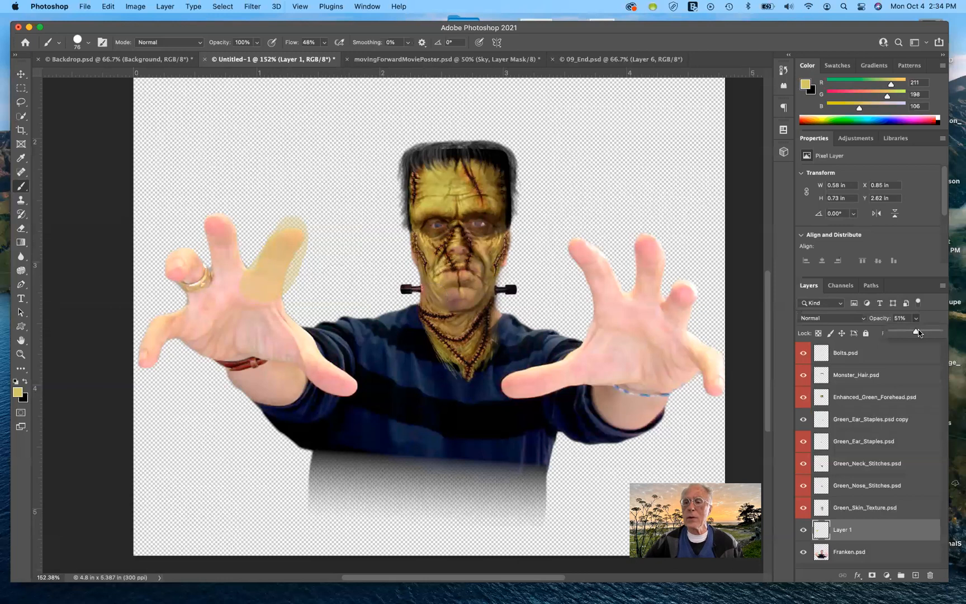
pyautogui.moveTo(914, 335); pyautogui.dragTo(951, 334)
# - Undo and redo the test strokes and opacity change, finally undoing back to the empty layer
pyautogui.press('super+z')
pyautogui.press('super+z')
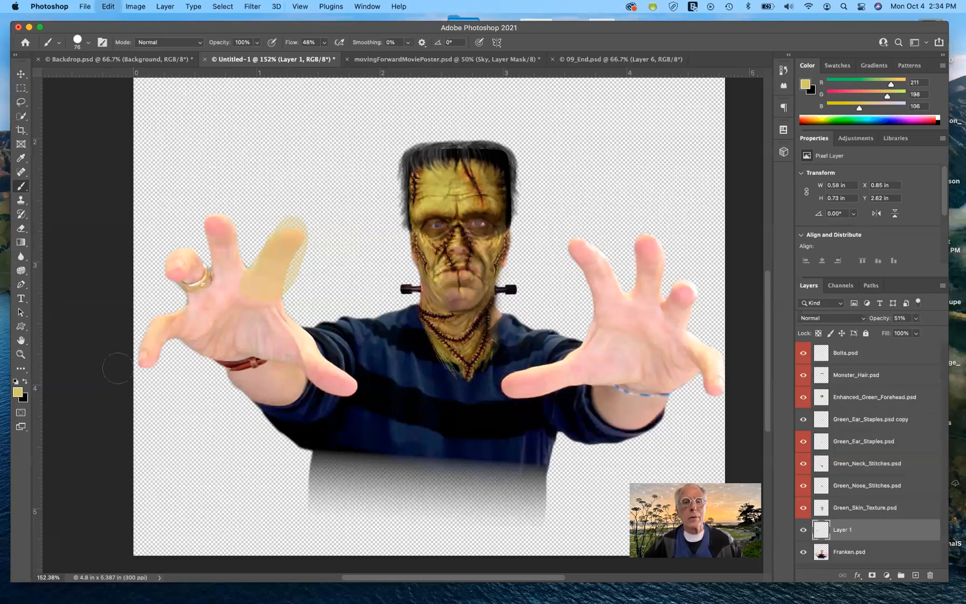
pyautogui.press('super+shift+z')
pyautogui.press('super+shift+z')
pyautogui.press('super+z')
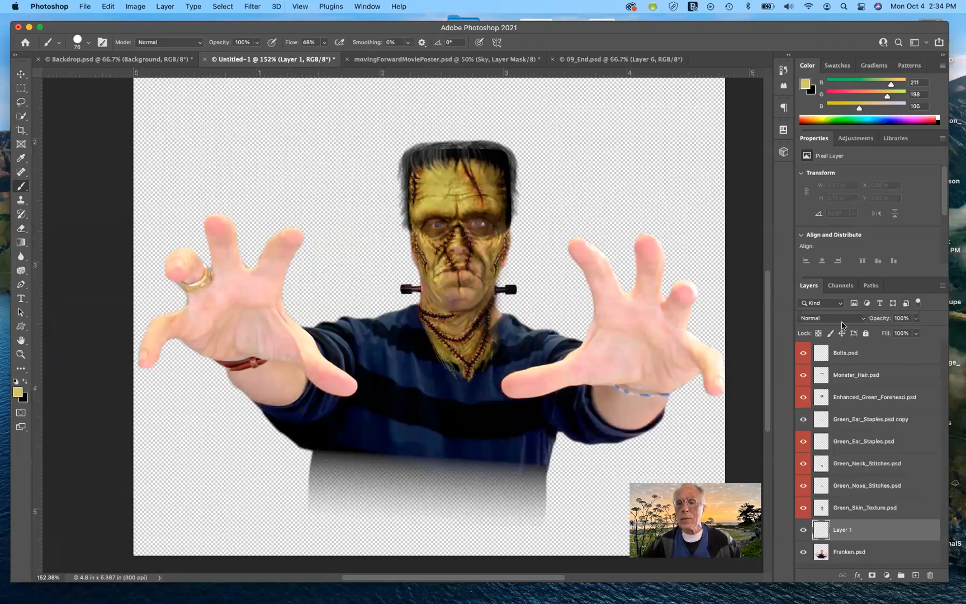
# - Set the new layer's blend mode to Color
pyautogui.click(864, 320)
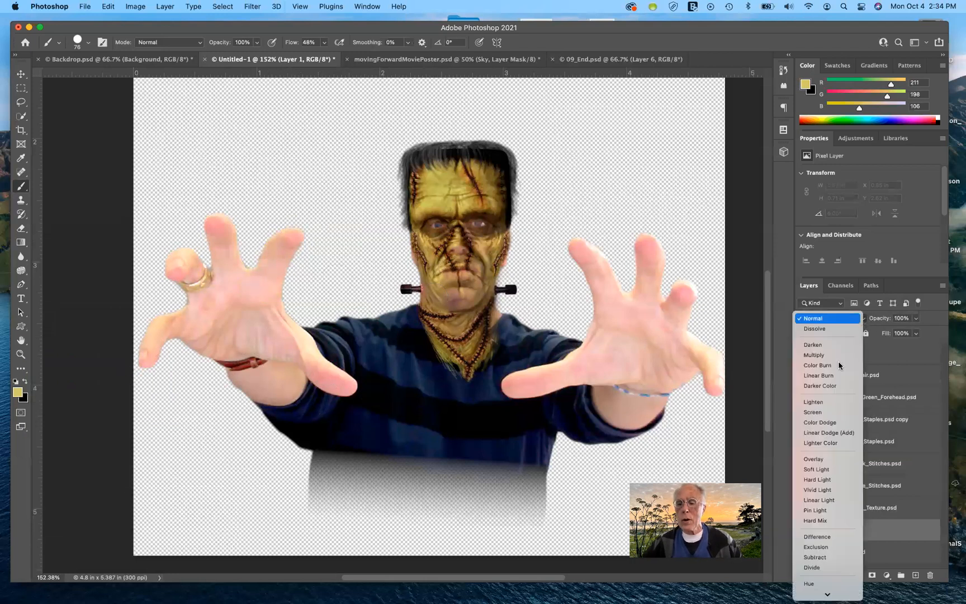
pyautogui.scroll(-2, 839, 565)
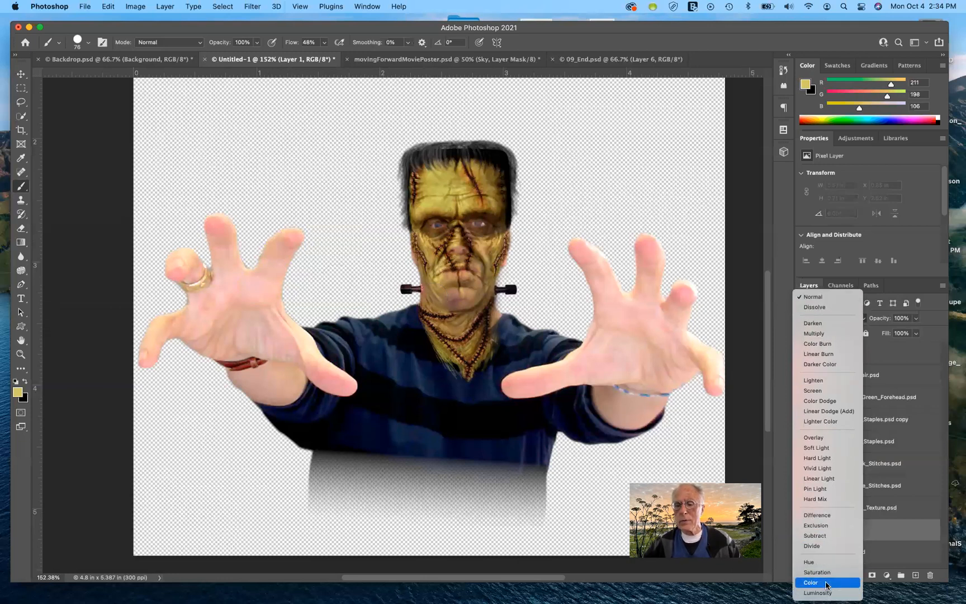
pyautogui.click(826, 582)
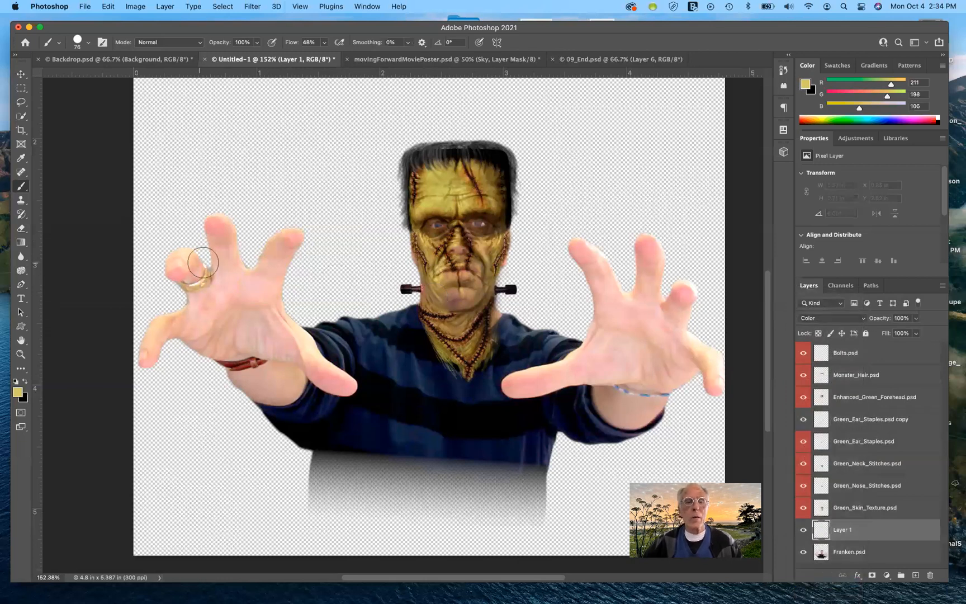
# - Try painting over the left hand in one stroke, then undo it
pyautogui.moveTo(243, 315)
pyautogui.mouseDown()
pyautogui.moveTo(248, 295)
pyautogui.moveTo(238, 309)
pyautogui.moveTo(216, 217)
pyautogui.moveTo(219, 309)
pyautogui.moveTo(186, 260)
pyautogui.moveTo(175, 270)
pyautogui.moveTo(192, 318)
pyautogui.moveTo(154, 340)
pyautogui.moveTo(152, 366)
pyautogui.moveTo(160, 350)
pyautogui.moveTo(208, 337)
pyautogui.moveTo(227, 345)
pyautogui.moveTo(243, 305)
pyautogui.moveTo(267, 320)
pyautogui.moveTo(282, 240)
pyautogui.moveTo(292, 239)
pyautogui.moveTo(280, 305)
pyautogui.moveTo(297, 353)
pyautogui.moveTo(251, 341)
pyautogui.moveTo(232, 348)
pyautogui.moveTo(249, 362)
pyautogui.mouseUp()
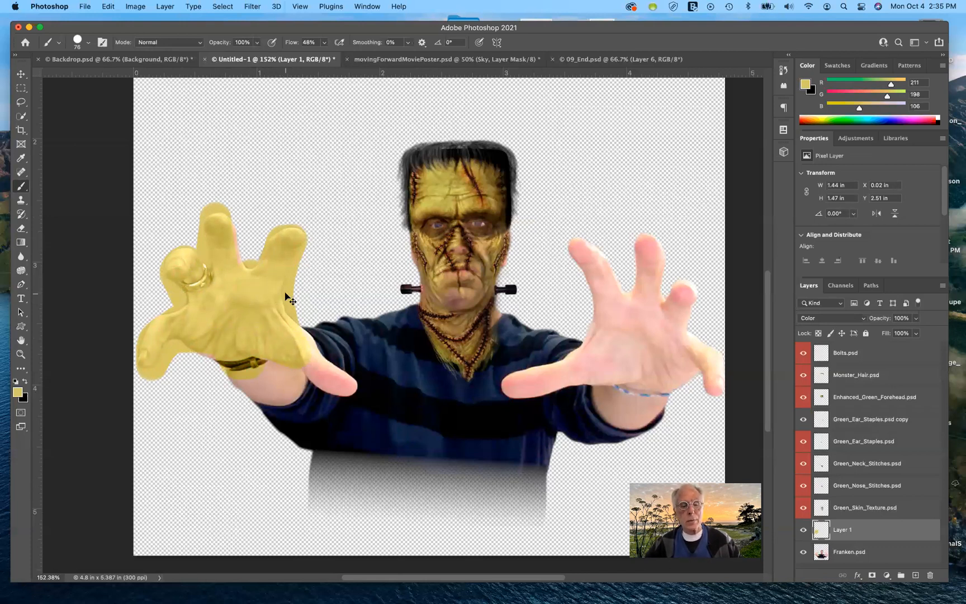
pyautogui.press('super+z')
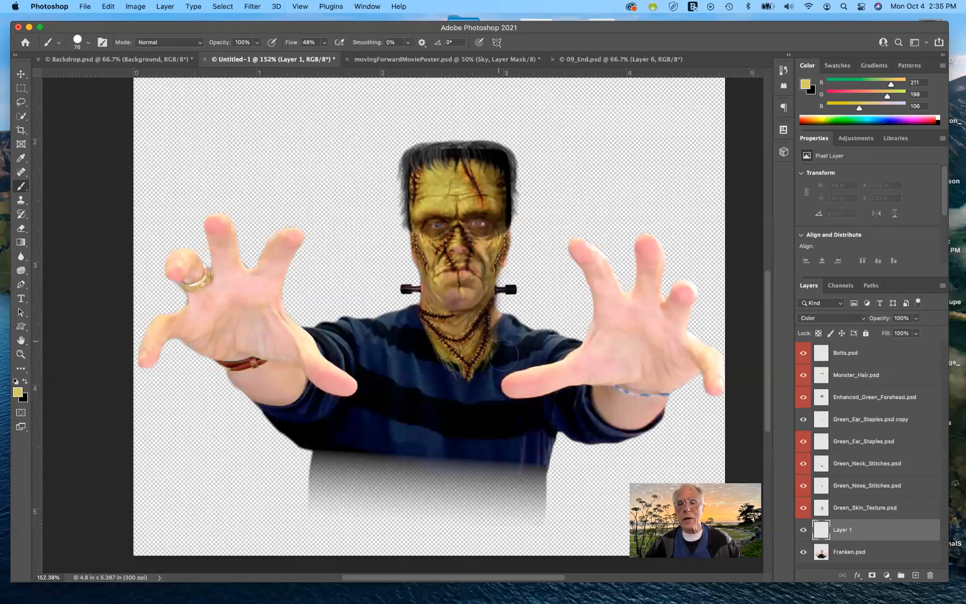
# - Load Franken.psd's outline as a selection and paint the sampled skin colour over the left hand and wrist
pyautogui.keyDown('super'); pyautogui.click(821, 553); pyautogui.keyUp('super')
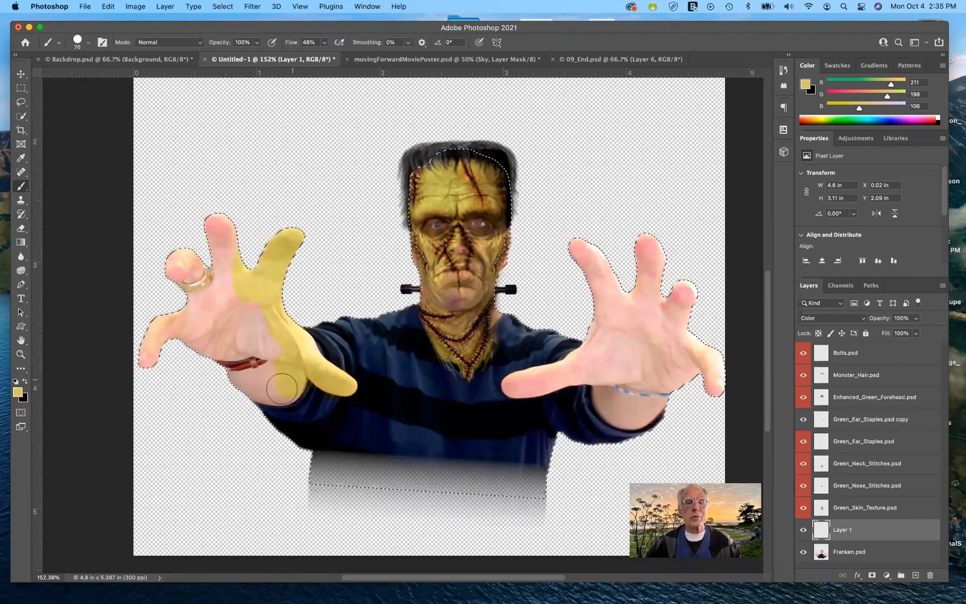
pyautogui.moveTo(292, 378)
pyautogui.mouseDown()
pyautogui.moveTo(263, 394)
pyautogui.moveTo(284, 390)
pyautogui.mouseUp()
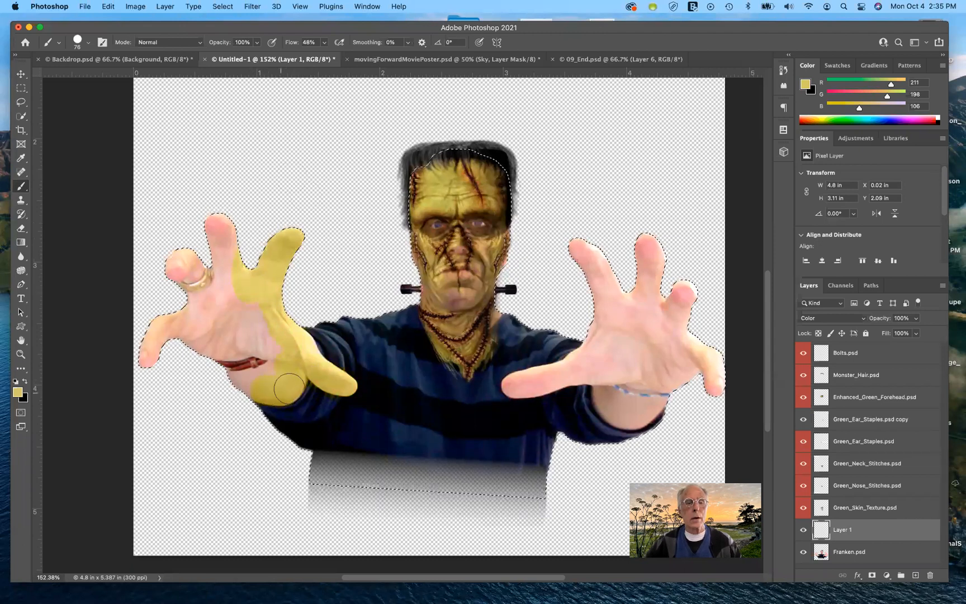
pyautogui.moveTo(188, 247)
pyautogui.mouseDown()
pyautogui.moveTo(184, 290)
pyautogui.moveTo(218, 210)
pyautogui.moveTo(211, 315)
pyautogui.moveTo(244, 291)
pyautogui.mouseUp()
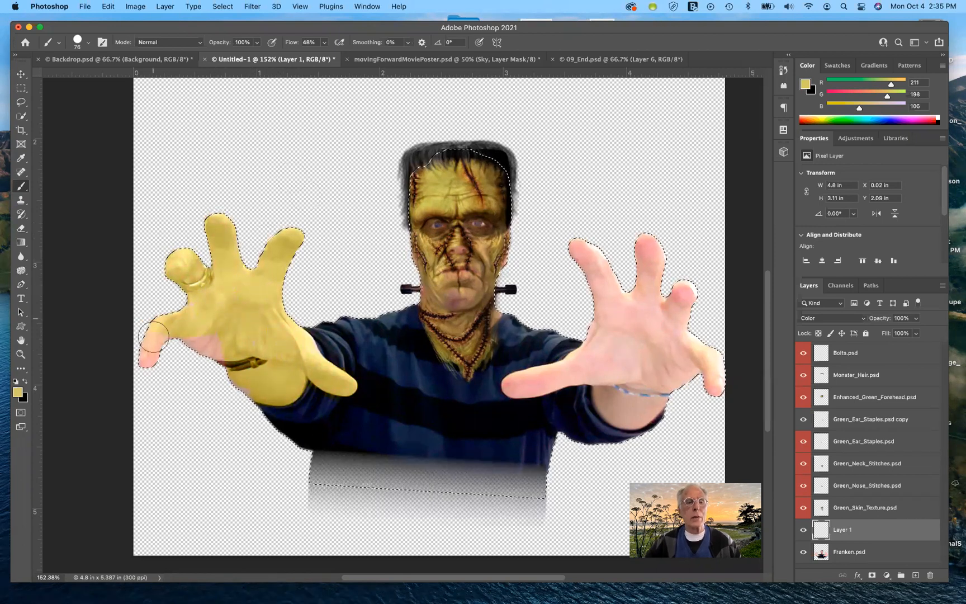
pyautogui.moveTo(163, 341); pyautogui.dragTo(220, 337)
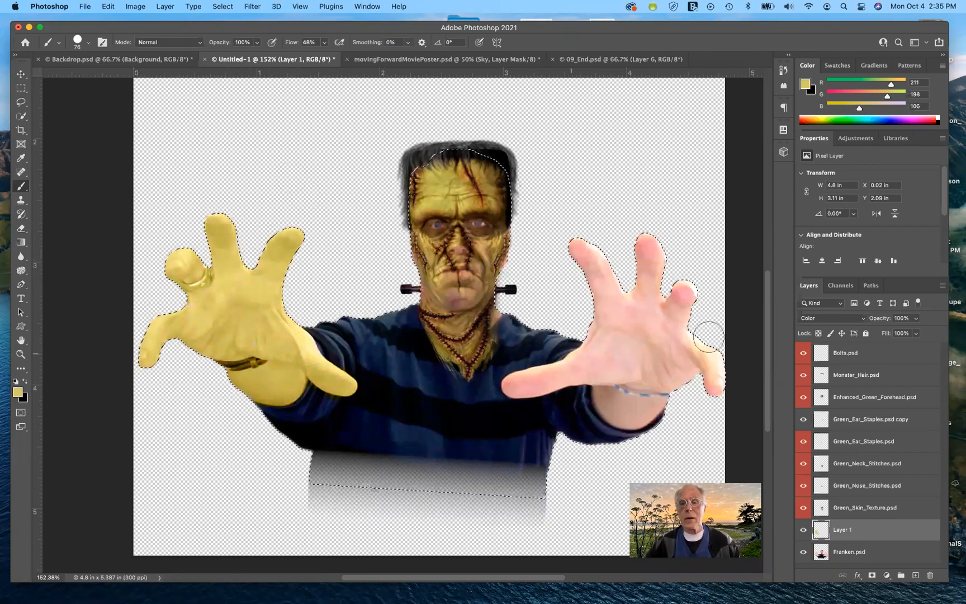
# - Paint the skin colour over the right hand and wrist, then deselect
pyautogui.moveTo(697, 339)
pyautogui.mouseDown()
pyautogui.moveTo(689, 288)
pyautogui.moveTo(714, 387)
pyautogui.moveTo(706, 364)
pyautogui.moveTo(691, 367)
pyautogui.moveTo(637, 412)
pyautogui.moveTo(601, 389)
pyautogui.moveTo(634, 415)
pyautogui.moveTo(615, 412)
pyautogui.moveTo(609, 377)
pyautogui.moveTo(515, 386)
pyautogui.moveTo(620, 354)
pyautogui.moveTo(623, 378)
pyautogui.moveTo(643, 385)
pyautogui.moveTo(687, 327)
pyautogui.moveTo(646, 352)
pyautogui.moveTo(686, 296)
pyautogui.moveTo(650, 248)
pyautogui.moveTo(627, 316)
pyautogui.mouseUp()
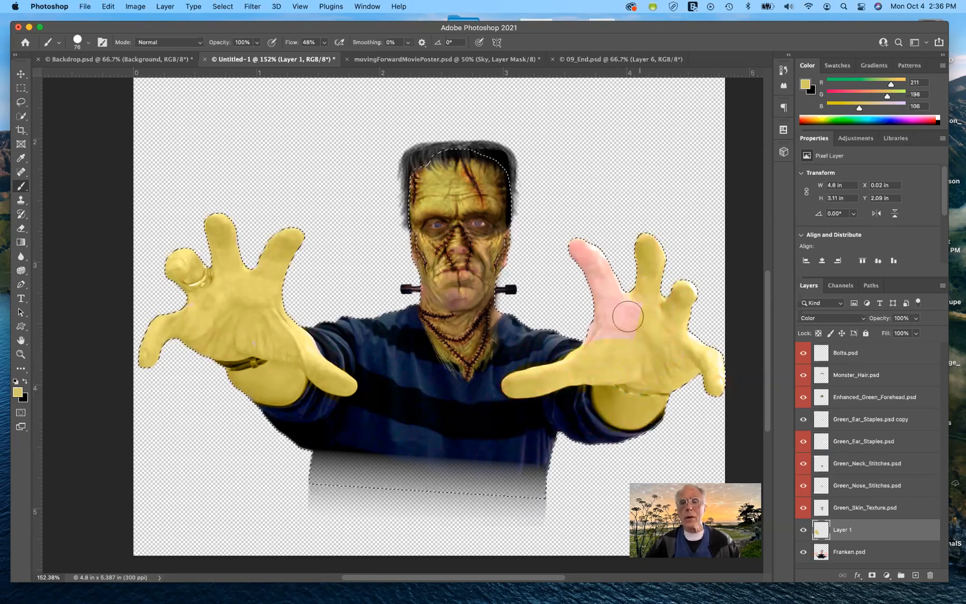
pyautogui.moveTo(566, 231)
pyautogui.mouseDown()
pyautogui.moveTo(608, 311)
pyautogui.moveTo(601, 263)
pyautogui.moveTo(597, 337)
pyautogui.moveTo(635, 334)
pyautogui.moveTo(608, 328)
pyautogui.moveTo(649, 309)
pyautogui.moveTo(591, 255)
pyautogui.moveTo(688, 330)
pyautogui.moveTo(712, 376)
pyautogui.moveTo(708, 311)
pyautogui.mouseUp()
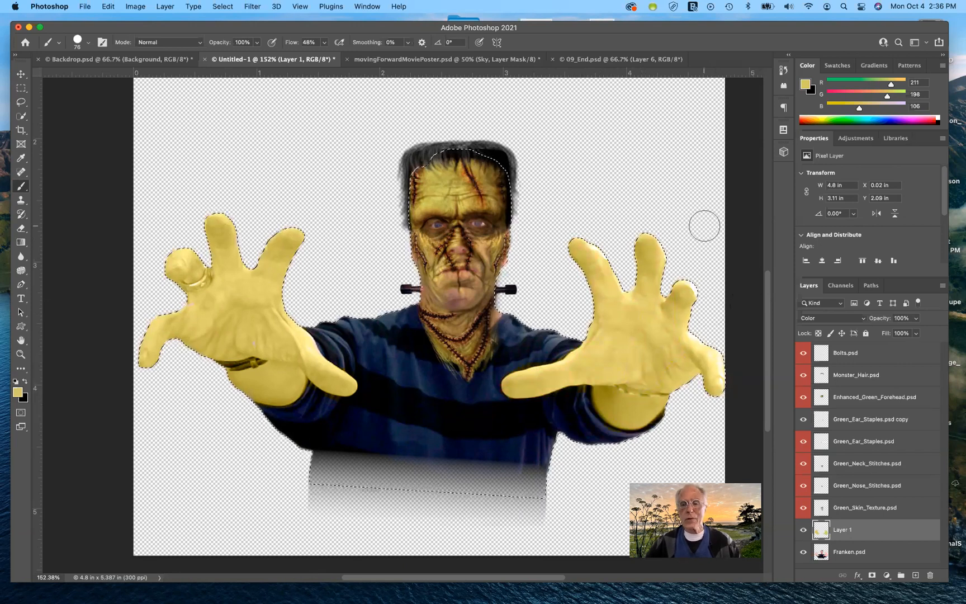
pyautogui.press('super+d')
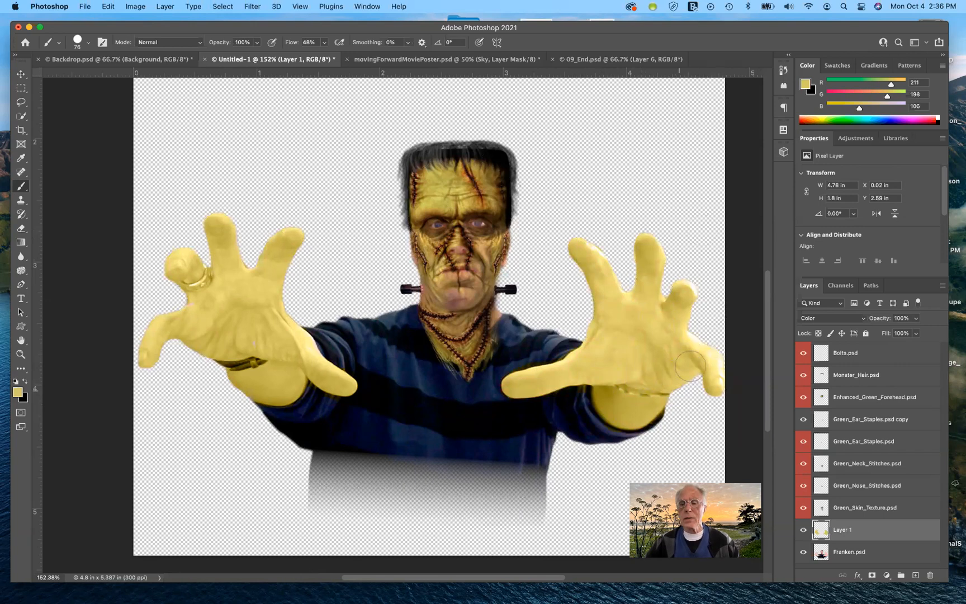
# - Toggle the painted layer's visibility off and on to compare the hands before and after
pyautogui.click(803, 531)
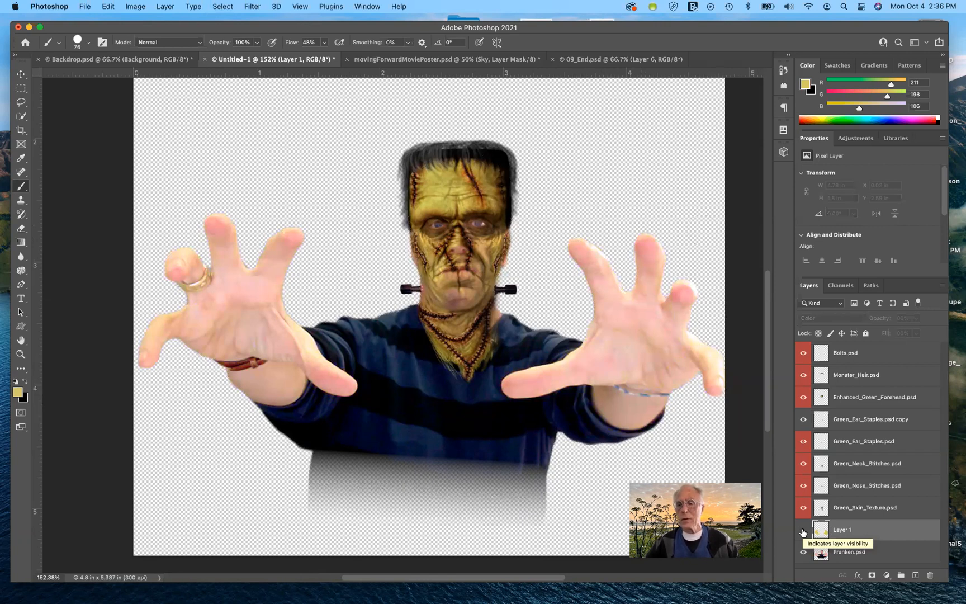
pyautogui.click(804, 531)
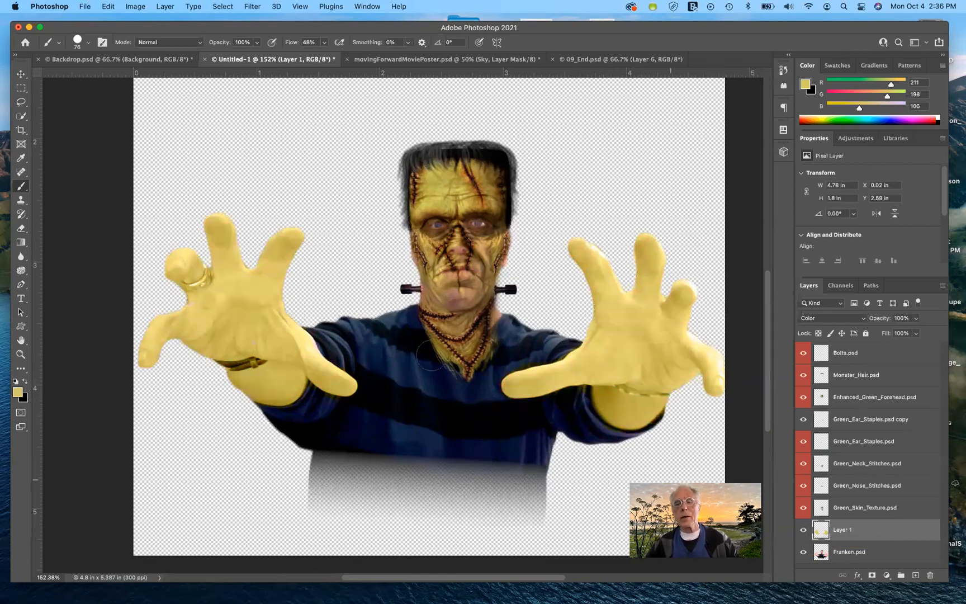
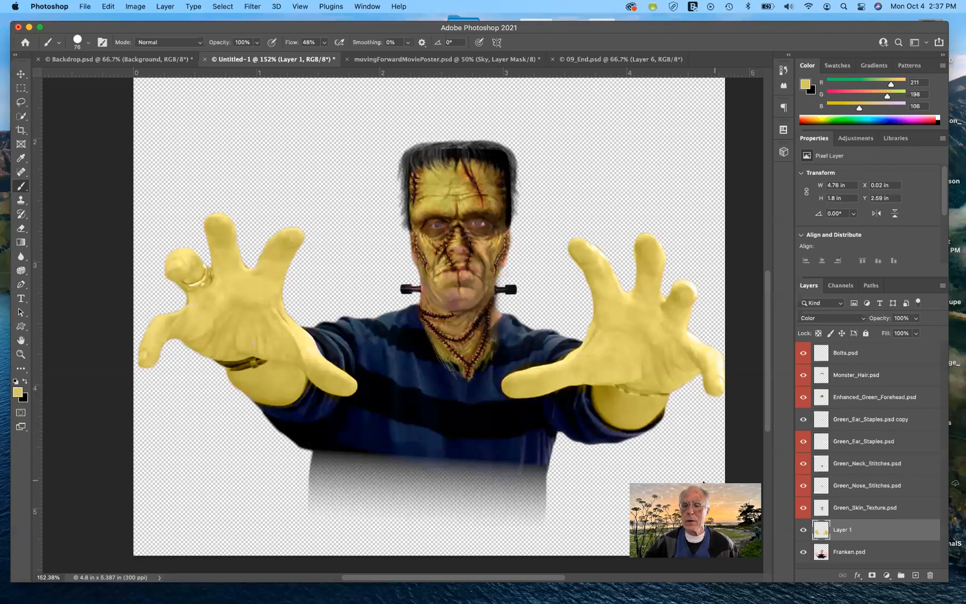
# - Try merging all the layers into one, then undo the merge
pyautogui.click(861, 354)
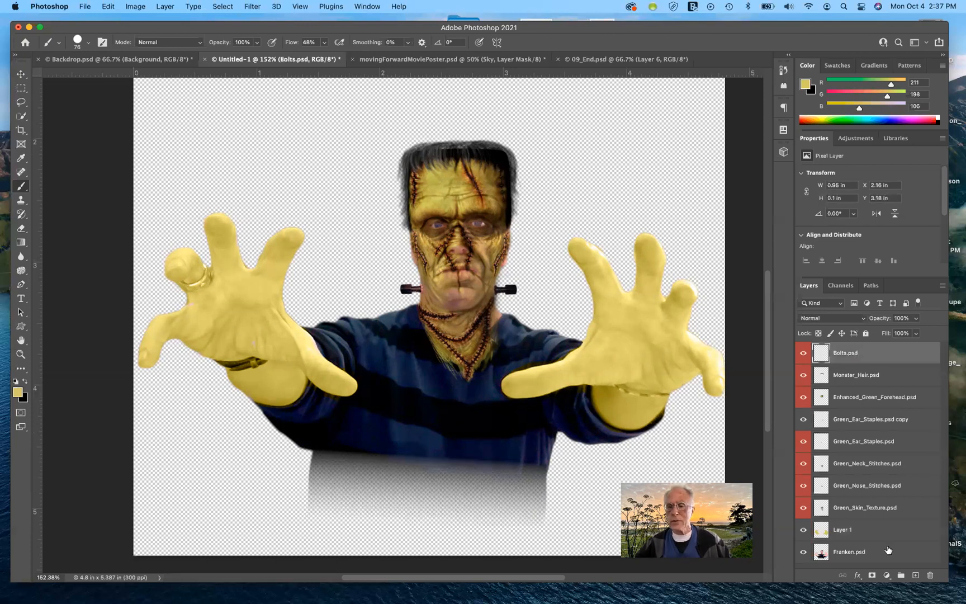
pyautogui.keyDown('shift'); pyautogui.click(884, 557); pyautogui.keyUp('shift')
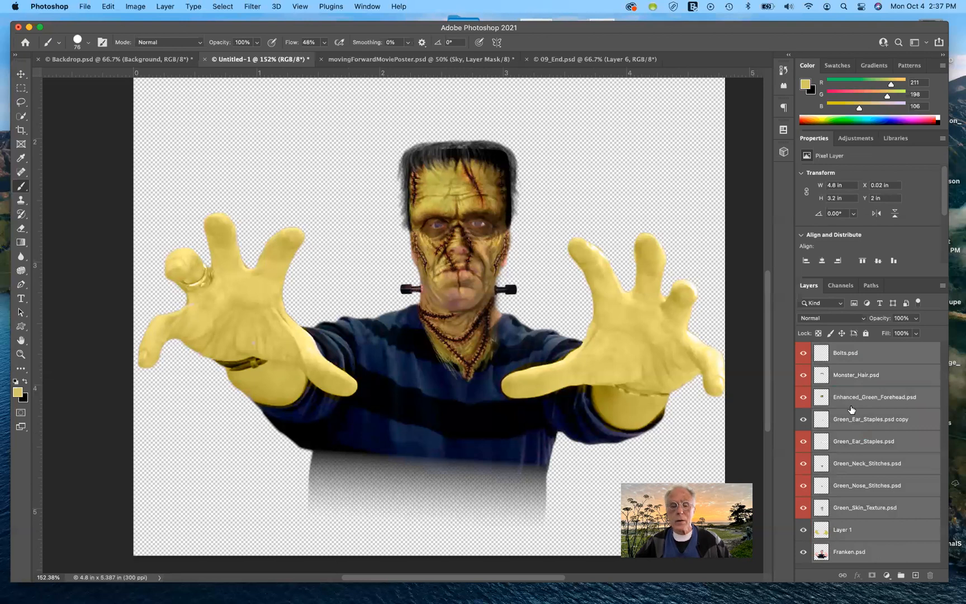
pyautogui.press('super+e')
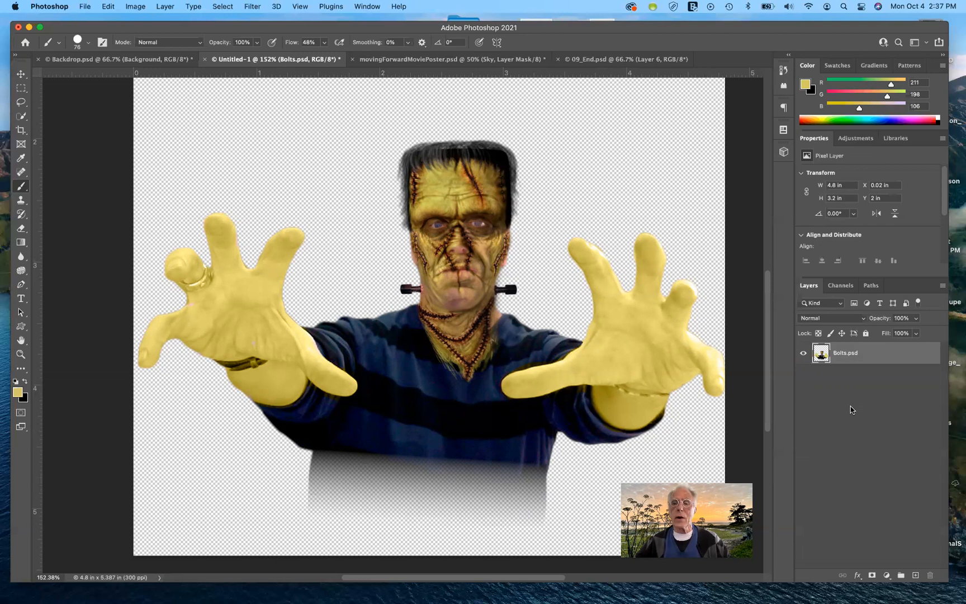
pyautogui.press('super+z')
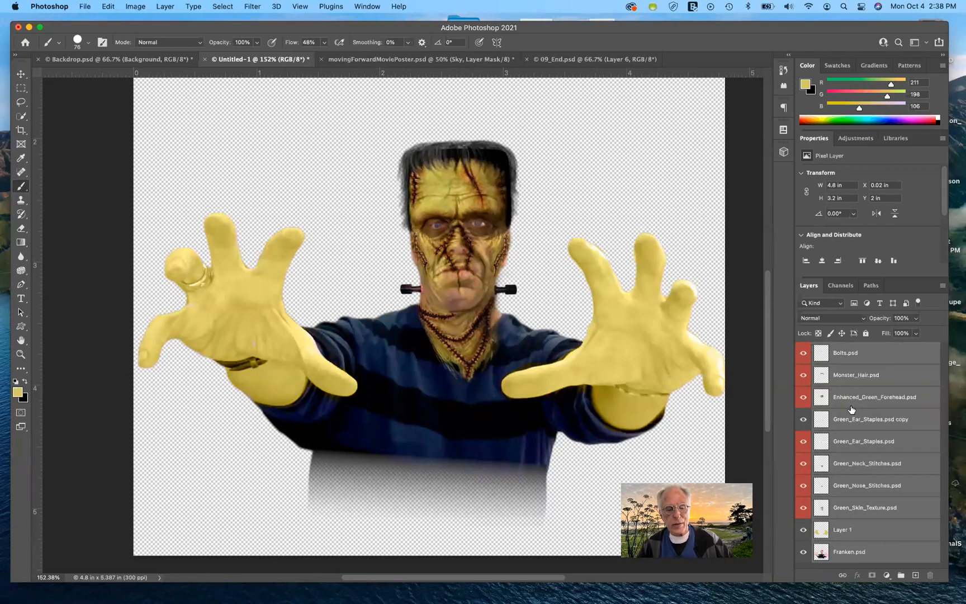
# - Stamp all visible layers into a new merged layer at the top of the stack
pyautogui.moveTo(851, 410); pyautogui.dragTo(851, 402)
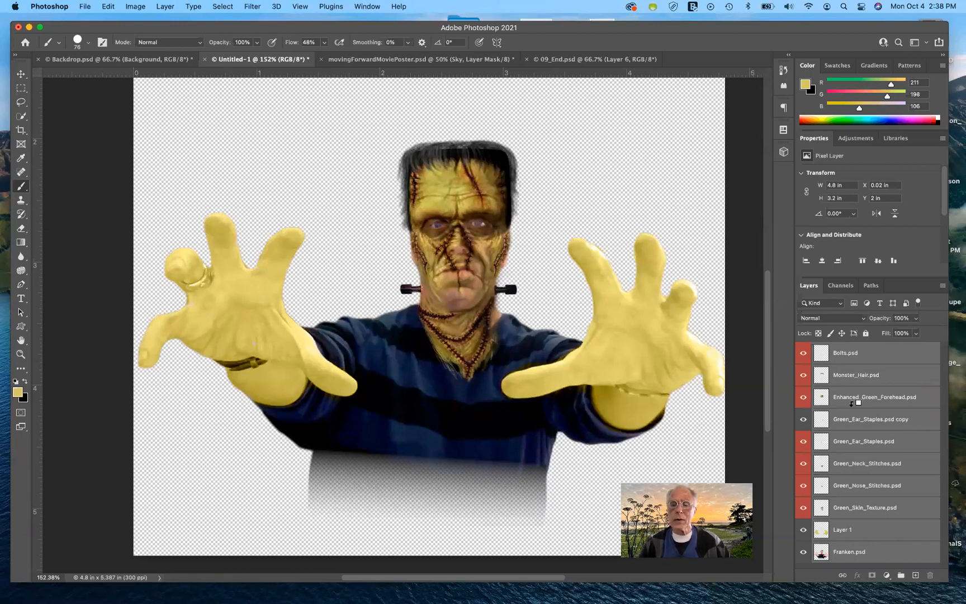
pyautogui.moveTo(851, 402); pyautogui.dragTo(852, 409)
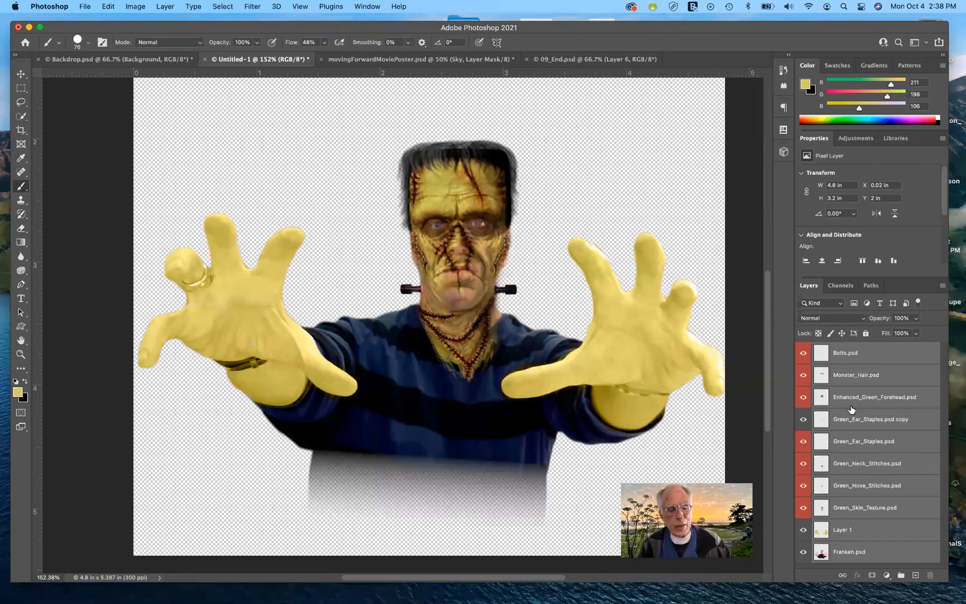
pyautogui.moveTo(852, 409); pyautogui.dragTo(852, 402)
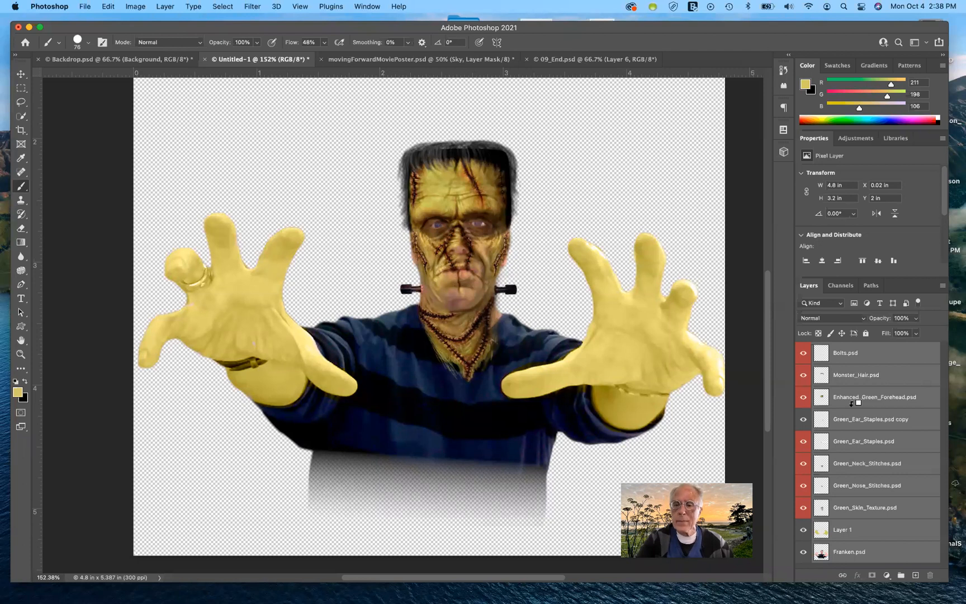
pyautogui.press('super+alt+shift+e')
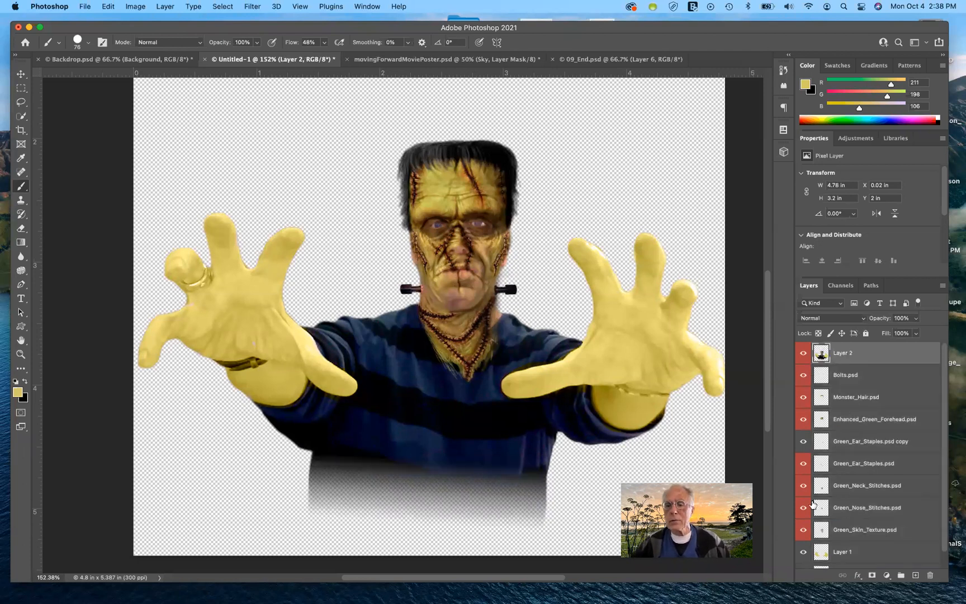
# - Hide every original layer beneath the stamped layer, down to Franken.psd
pyautogui.click(803, 375)
pyautogui.moveTo(803, 391); pyautogui.dragTo(804, 538)
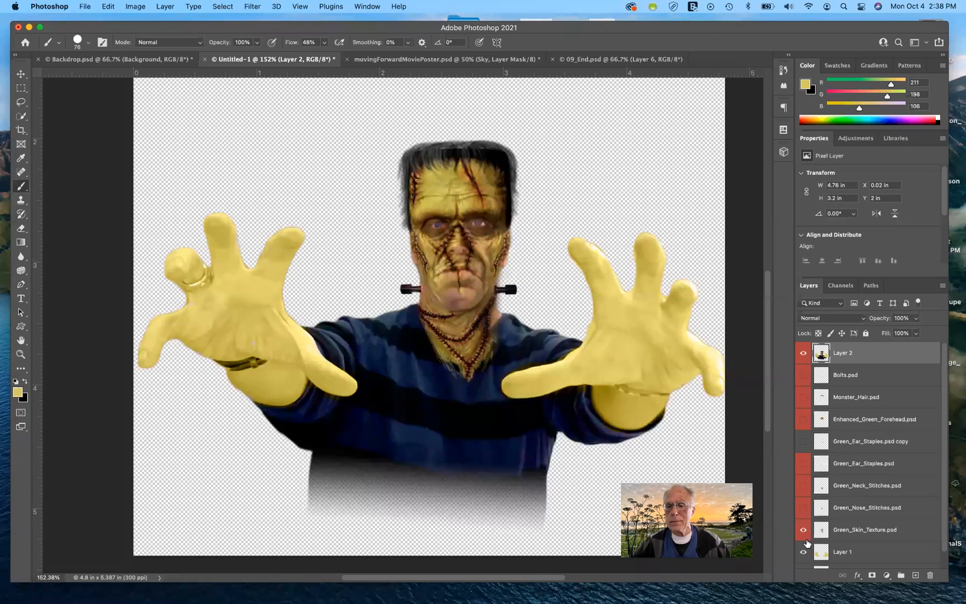
pyautogui.click(800, 550)
pyautogui.scroll(-2, 848, 536)
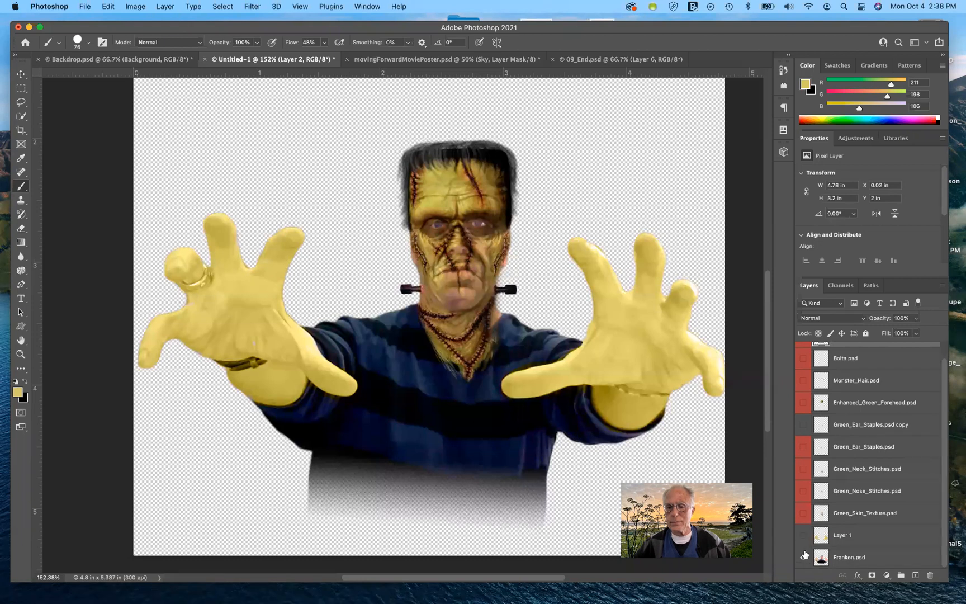
pyautogui.click(803, 558)
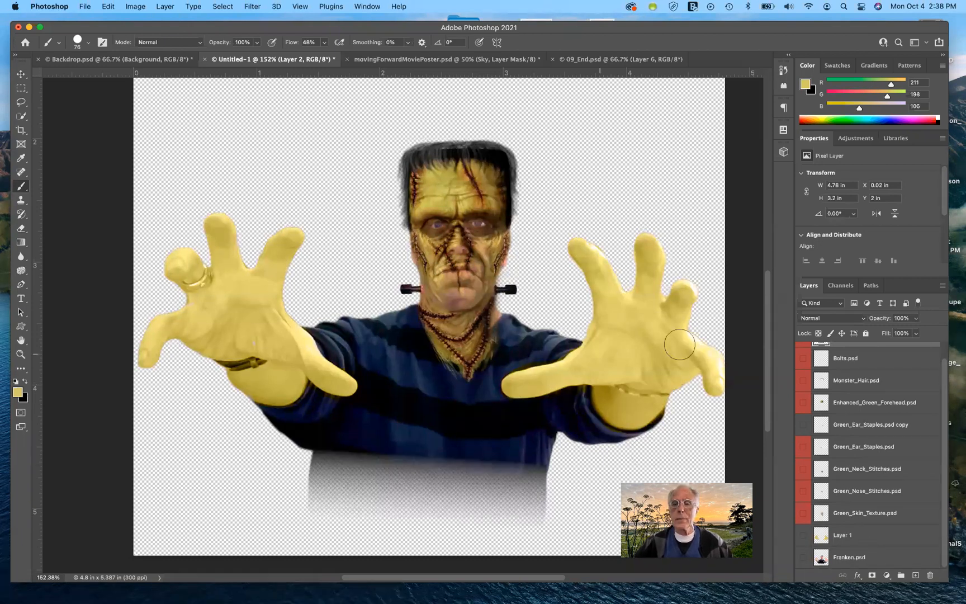
# - Move the stamped layer into Backdrop.psd and position Franken lower, just above the title
pyautogui.scroll(2, 871, 358)
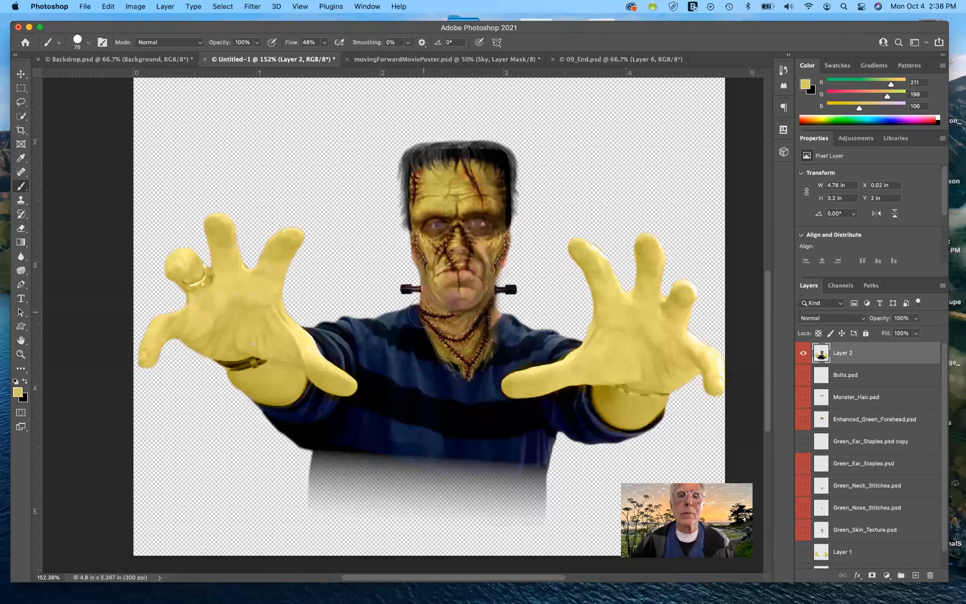
pyautogui.click(20, 74)
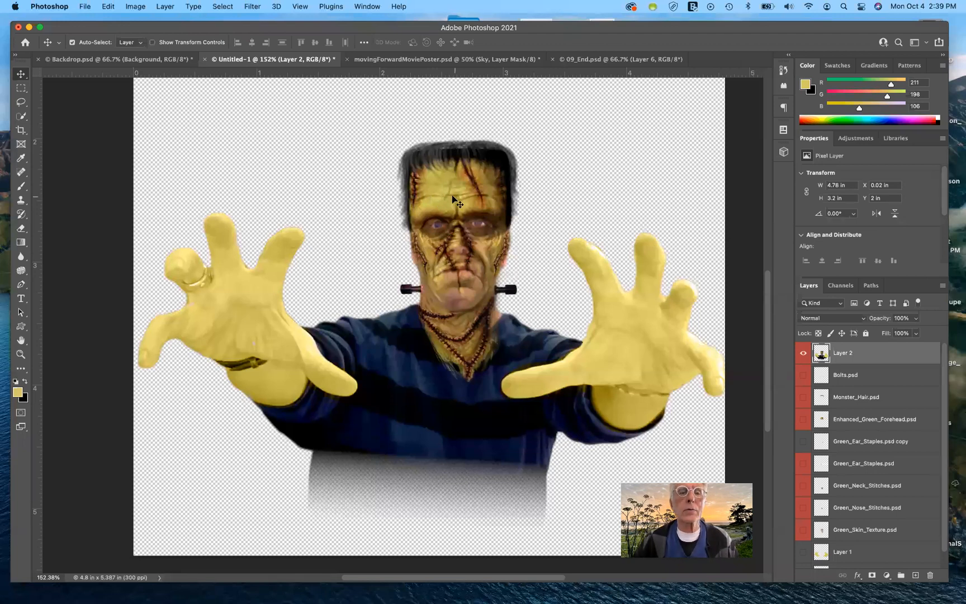
pyautogui.moveTo(440, 181); pyautogui.dragTo(408, 331)
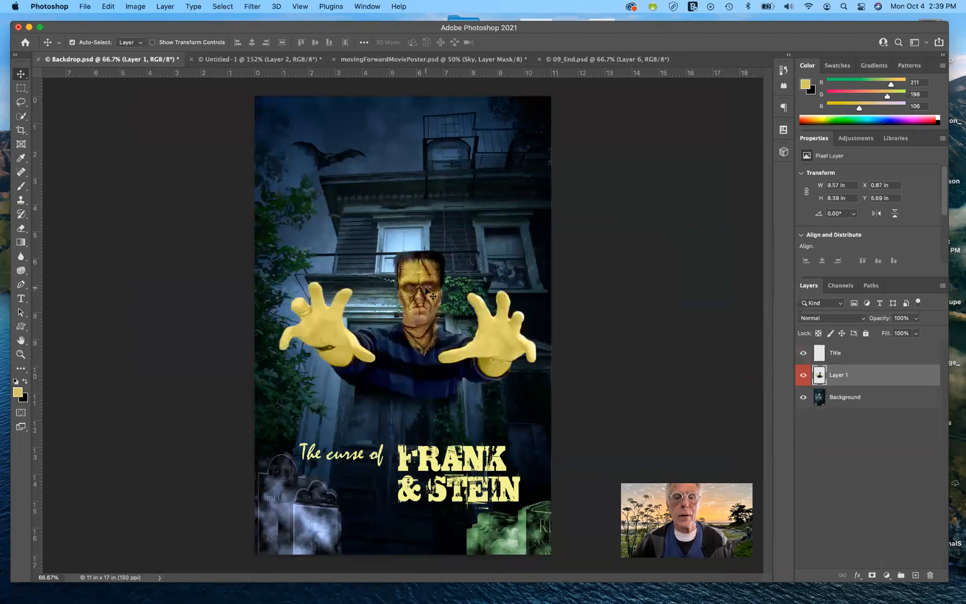
pyautogui.moveTo(426, 289); pyautogui.dragTo(420, 350)
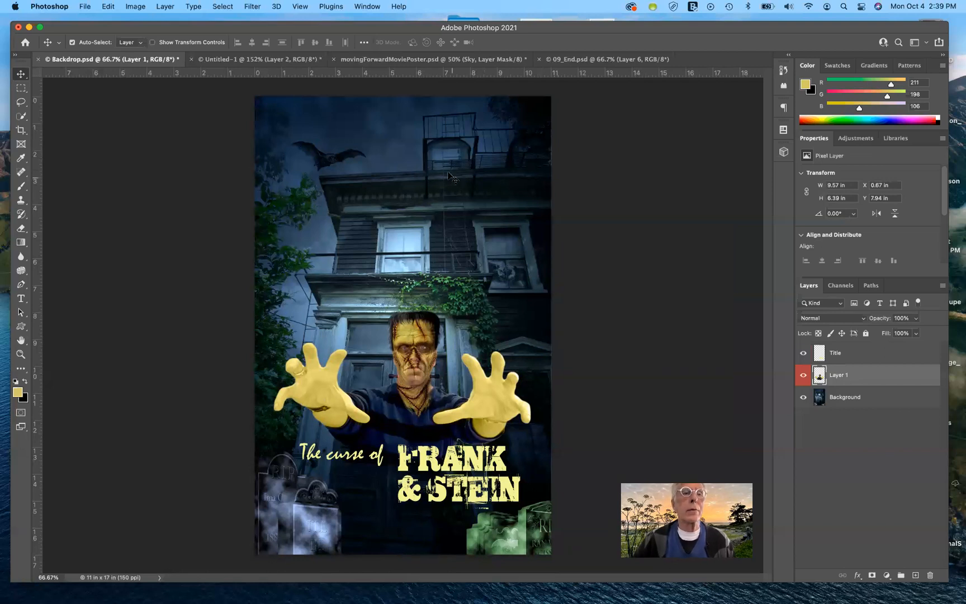
# - Check the 09_End.psd and movingForwardMoviePoster.psd documents for reference, then nudge Franken slightly up in Backdrop.psd
pyautogui.click(579, 61)
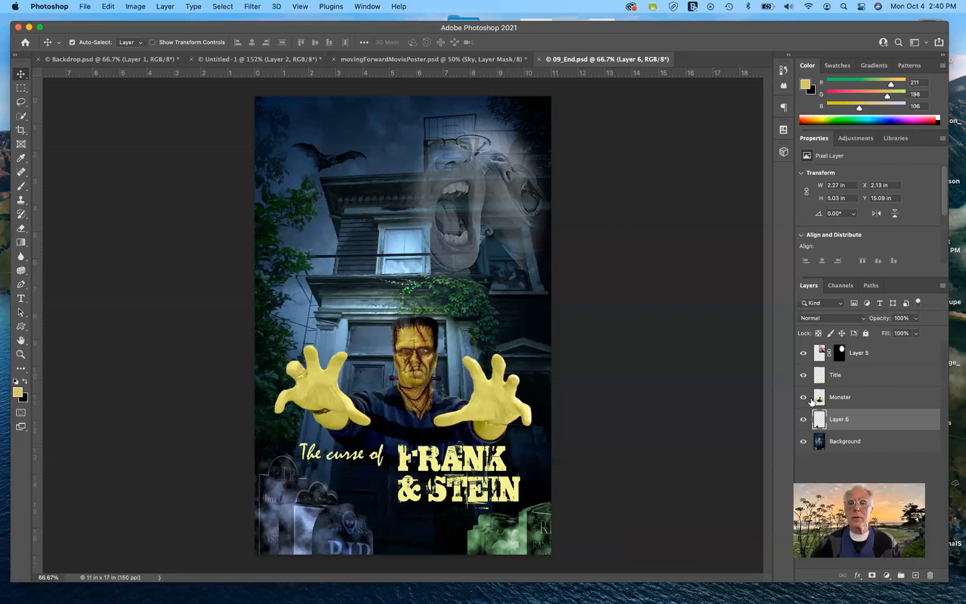
pyautogui.click(445, 60)
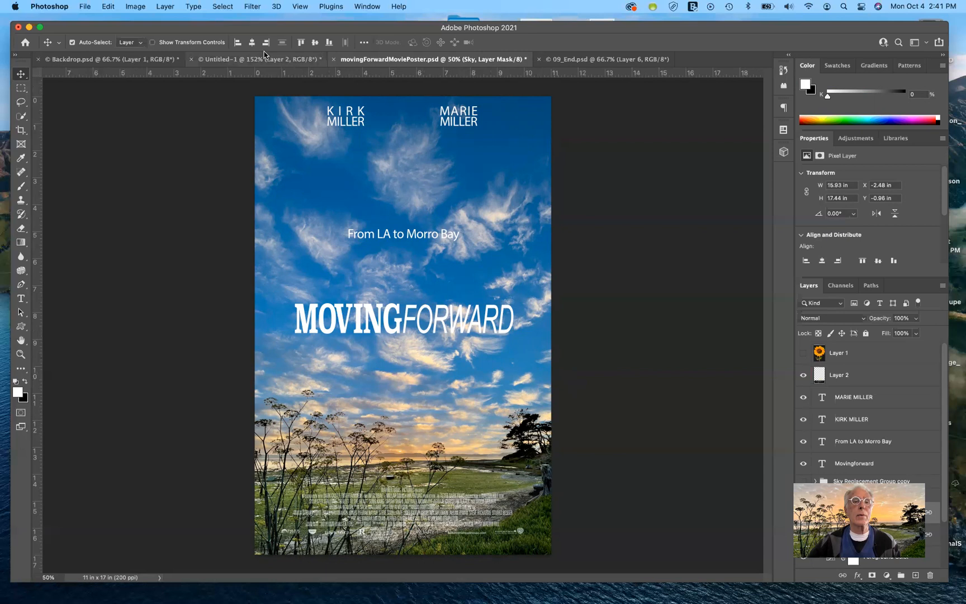
pyautogui.click(136, 62)
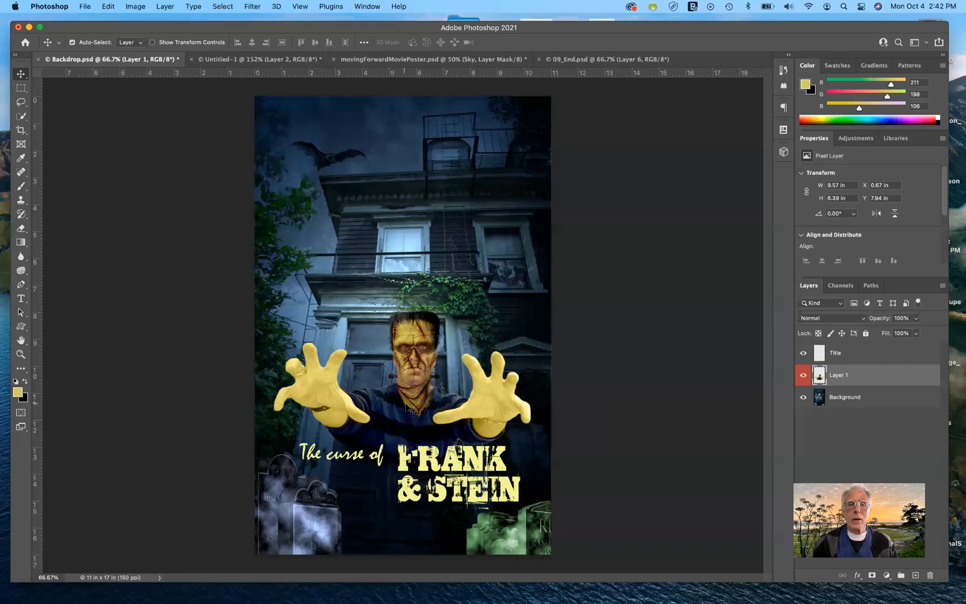
pyautogui.moveTo(408, 406); pyautogui.dragTo(408, 397)
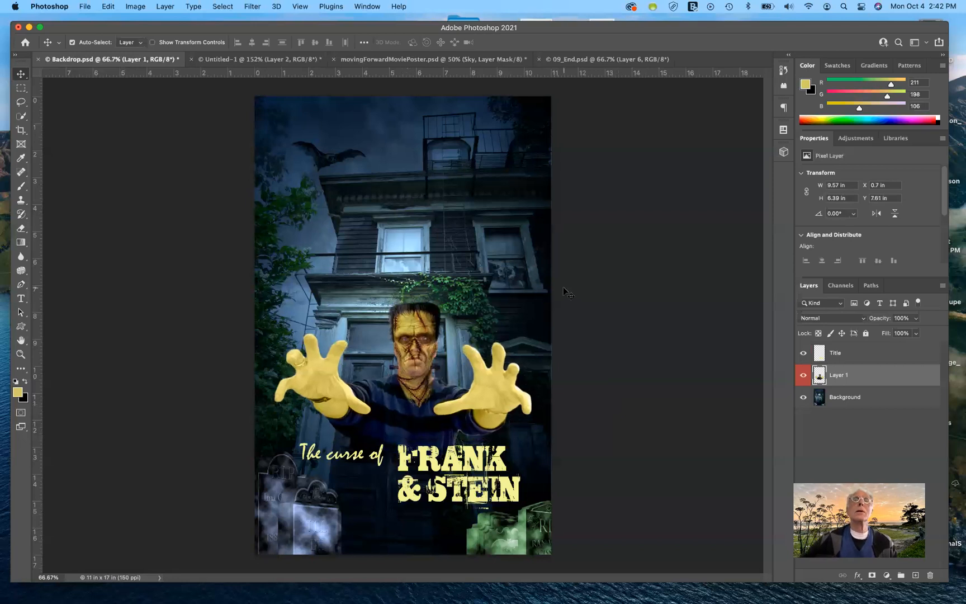